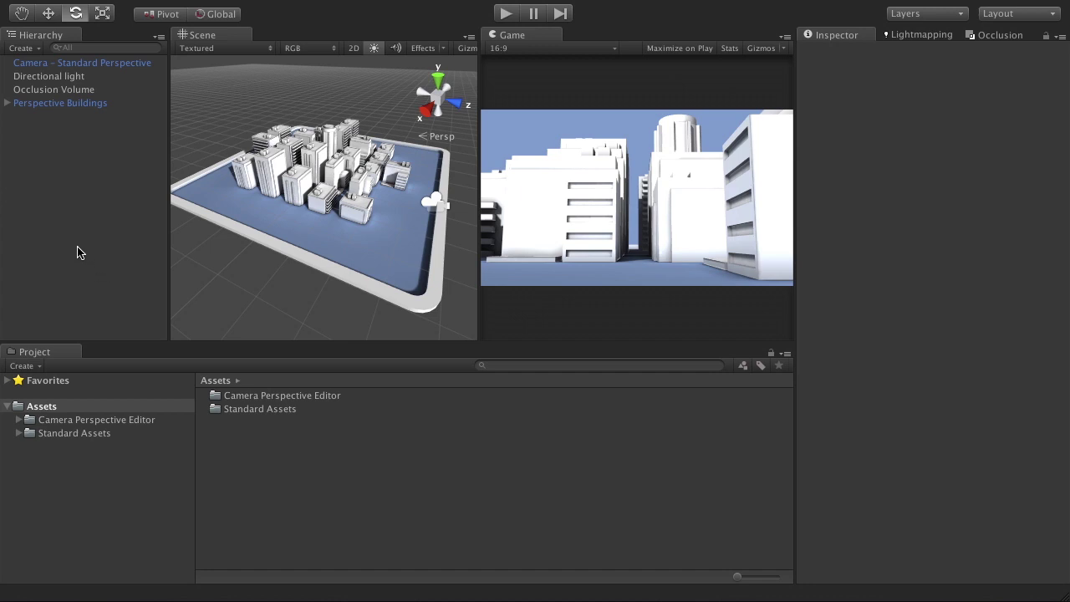
Add the Camera Perspective Editor script component to the Camera - Standard Perspective object
left_click(92, 64)
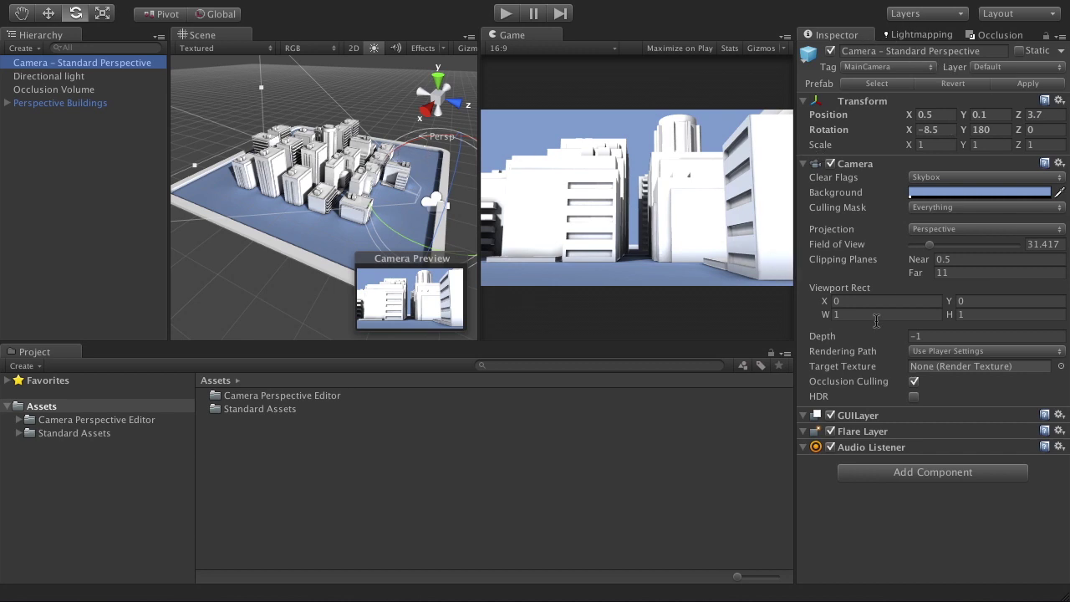
left_click(934, 473)
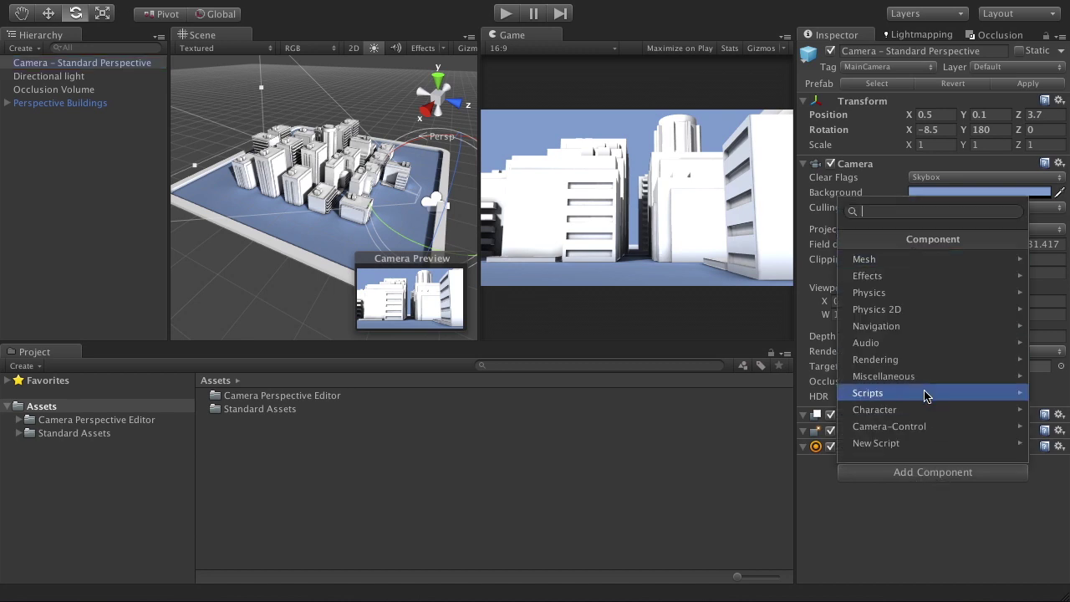
type("camer")
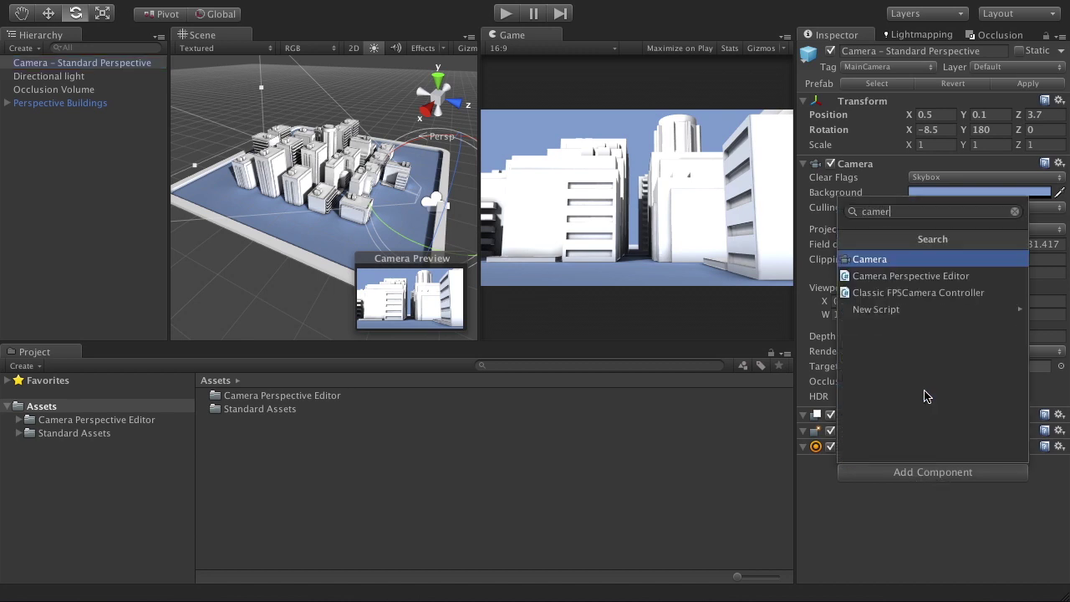
type("a")
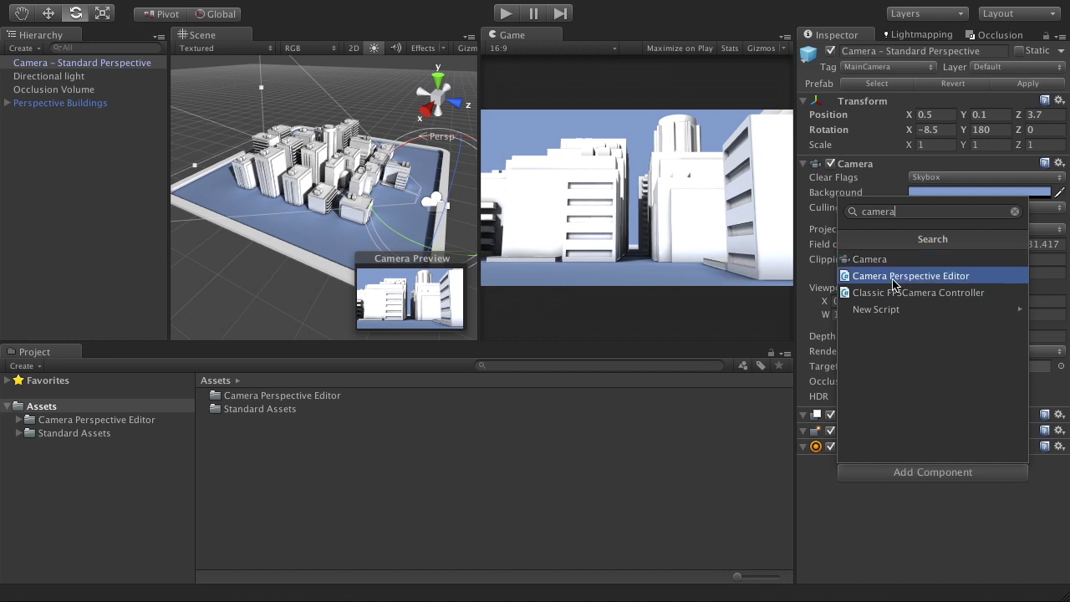
left_click(884, 284)
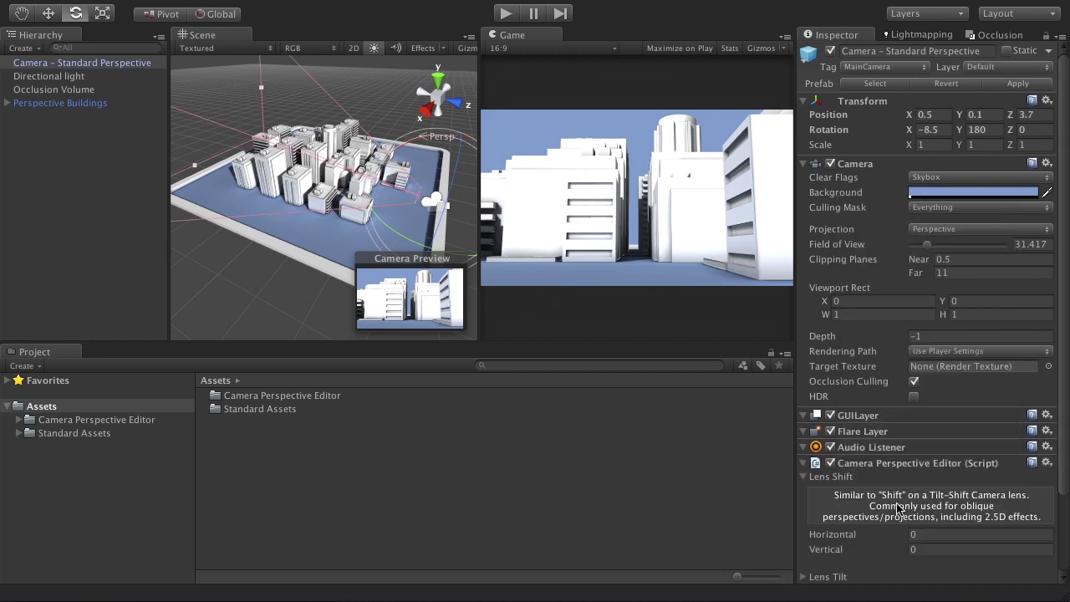
scroll(896, 508, "down", 3)
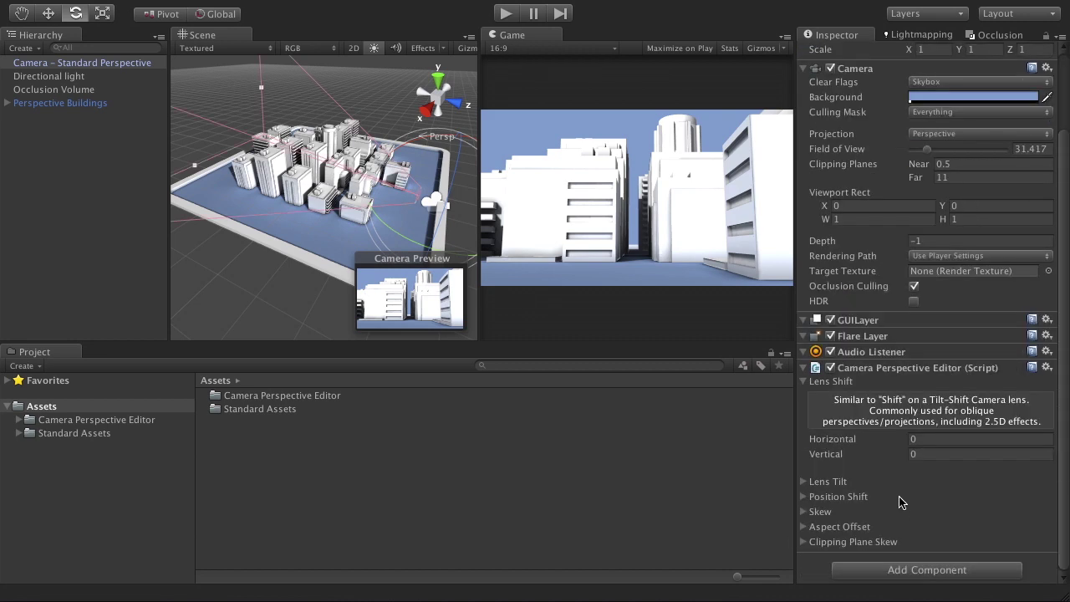
scroll(882, 388, "up", 3)
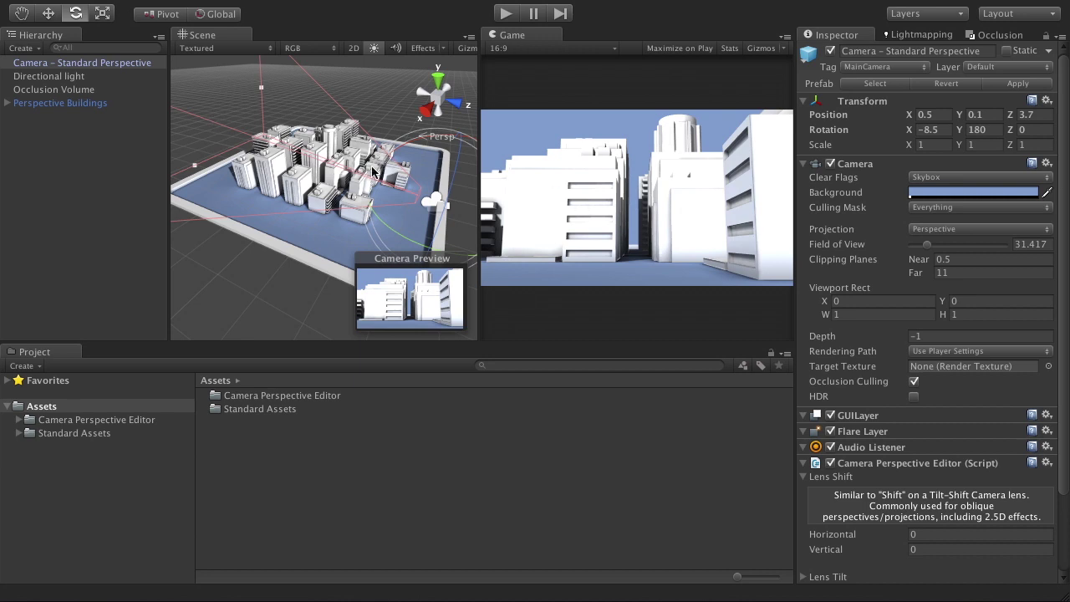
Try out the camera's standard settings, including the field of view, near clipping plane and viewport X position
left_click(927, 245)
left_click_drag(927, 246, 911, 269)
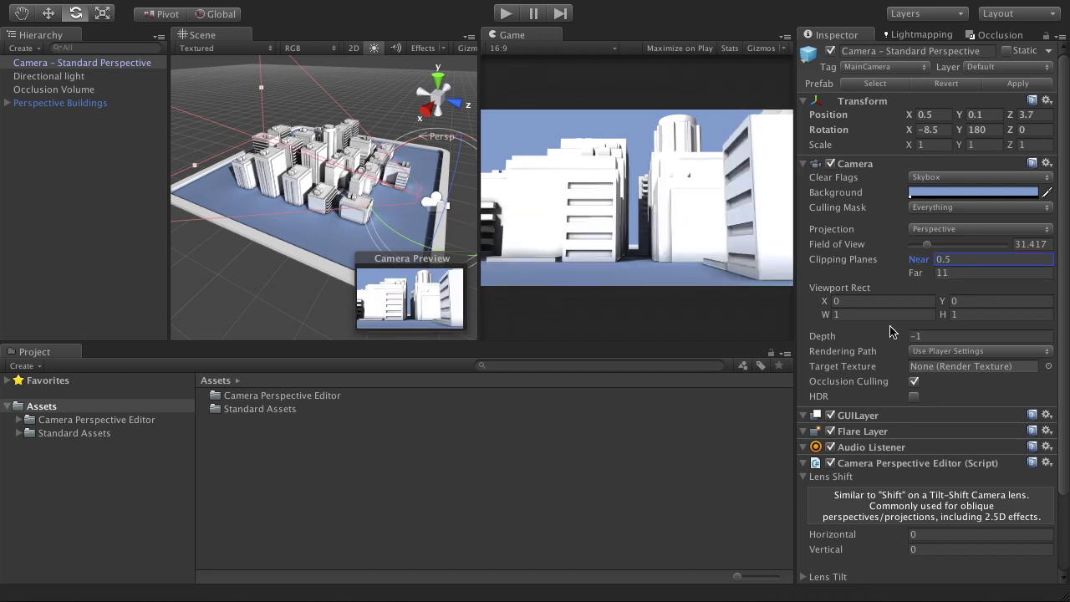
left_click_drag(830, 306, 842, 307)
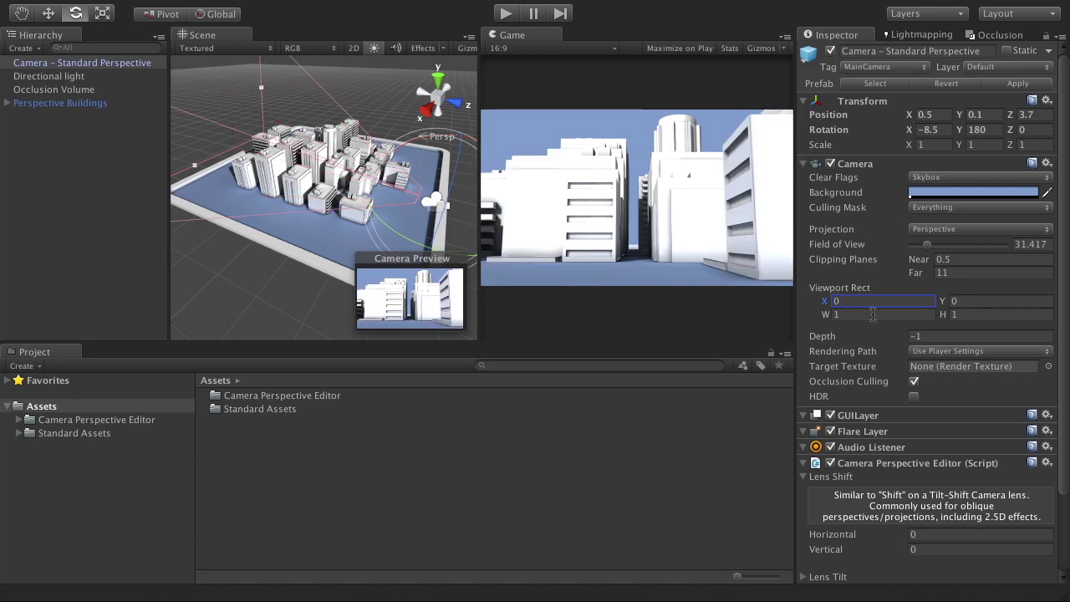
scroll(879, 336, "down", 3)
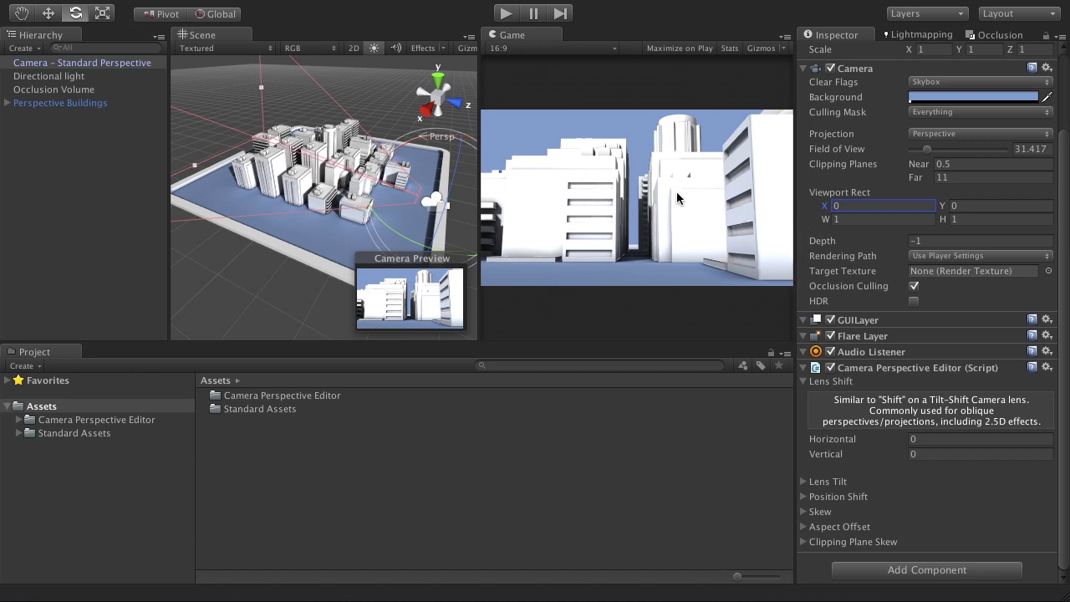
Level the camera by setting its X rotation to 0
left_click_drag(400, 151, 385, 155)
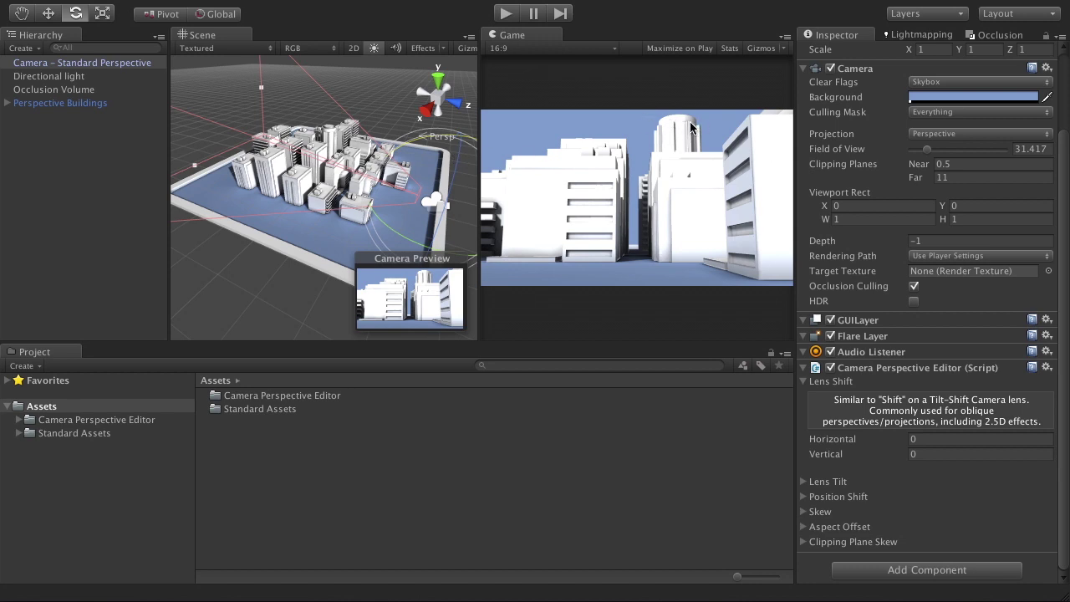
scroll(885, 115, "up", 3)
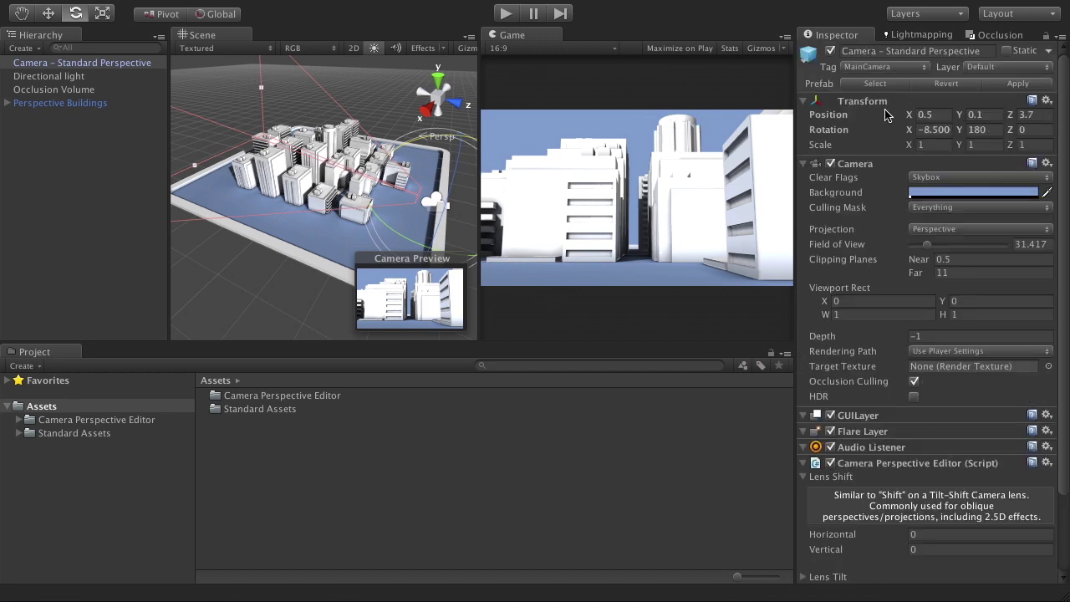
left_click(946, 132)
type("0")
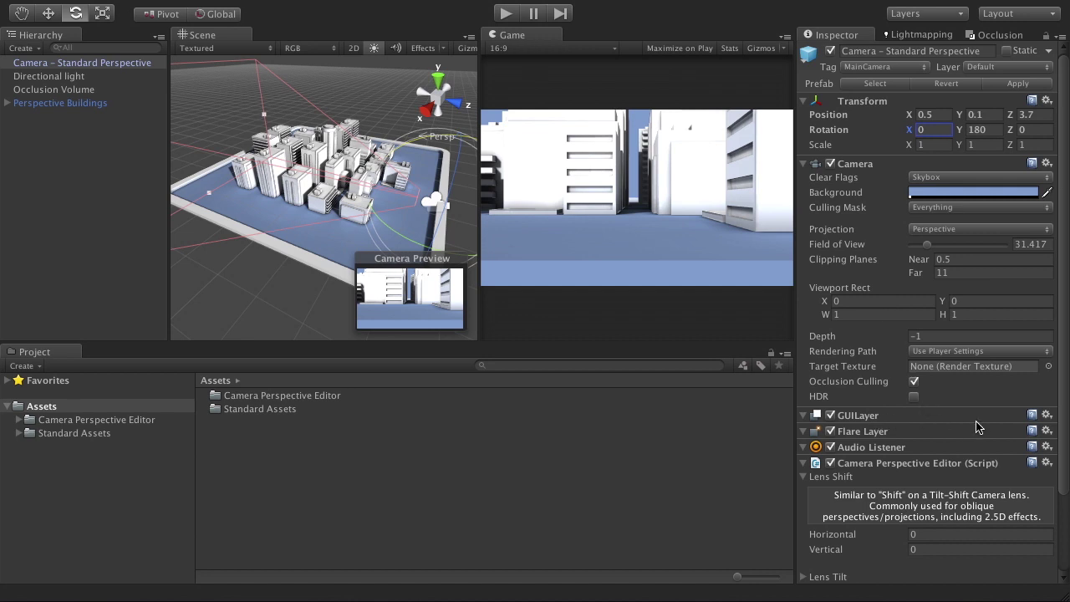
Set the vertical Lens Shift to 0.28 and view the camera frustum side-on in the scene
left_click(824, 556)
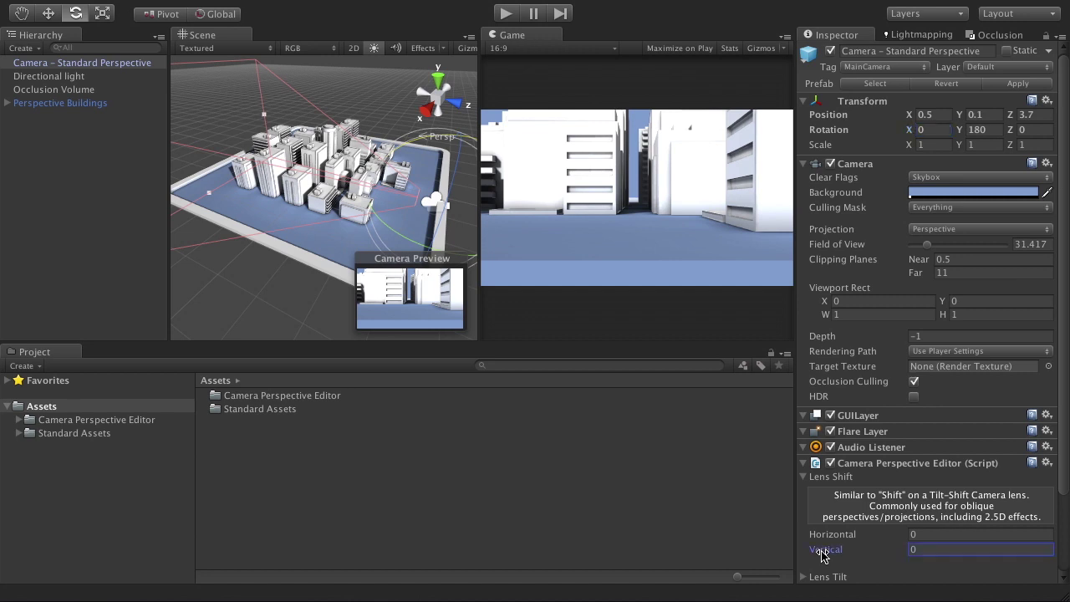
left_click_drag(824, 556, 835, 556)
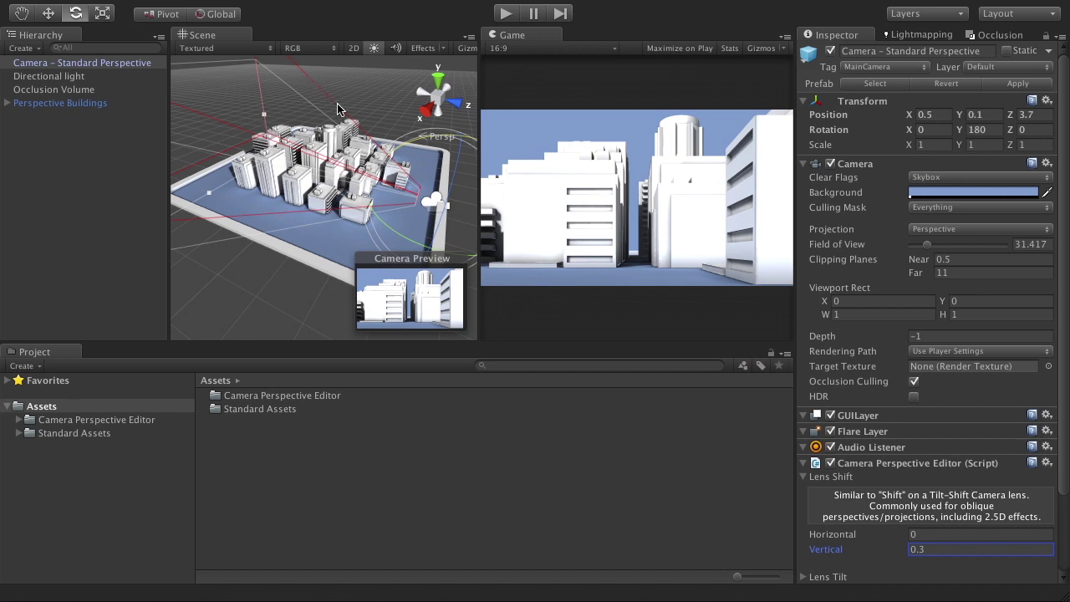
key("q")
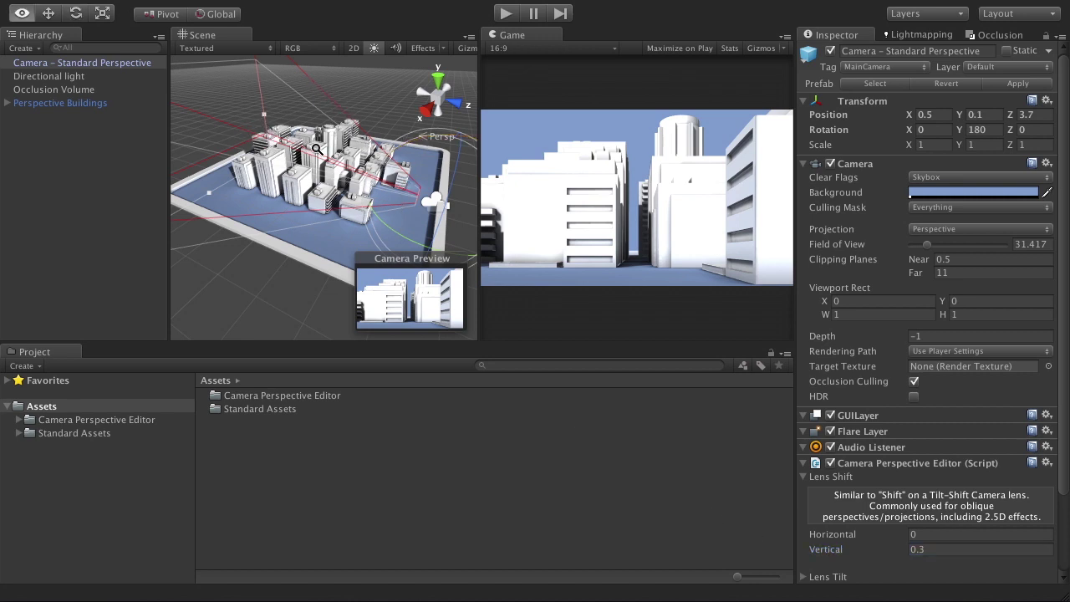
scroll(298, 163, "down", 5)
left_click_drag(298, 163, 361, 132, "alt")
key("e")
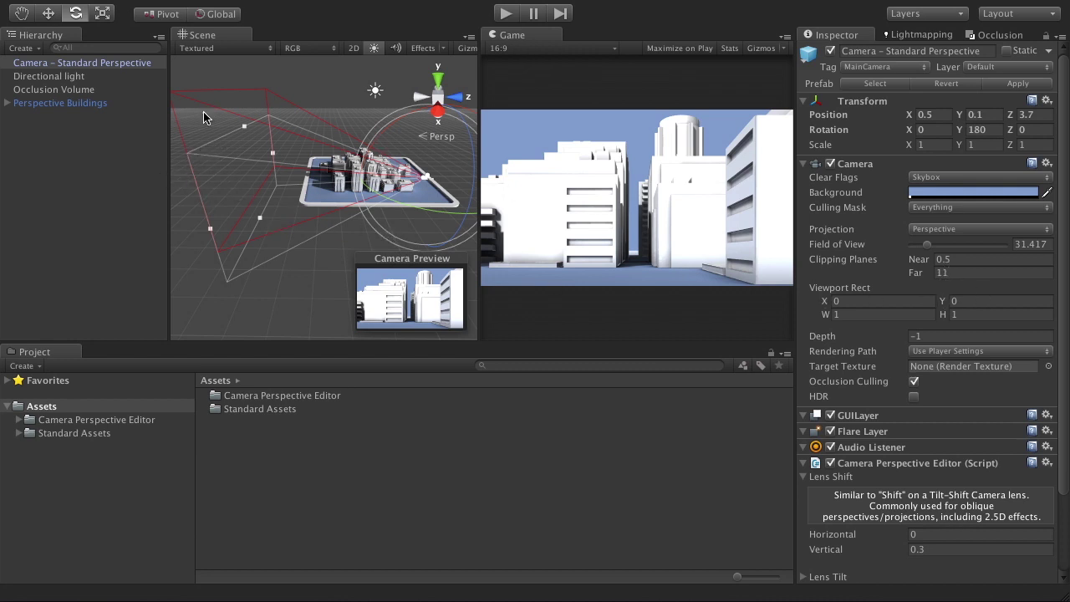
left_click(832, 549)
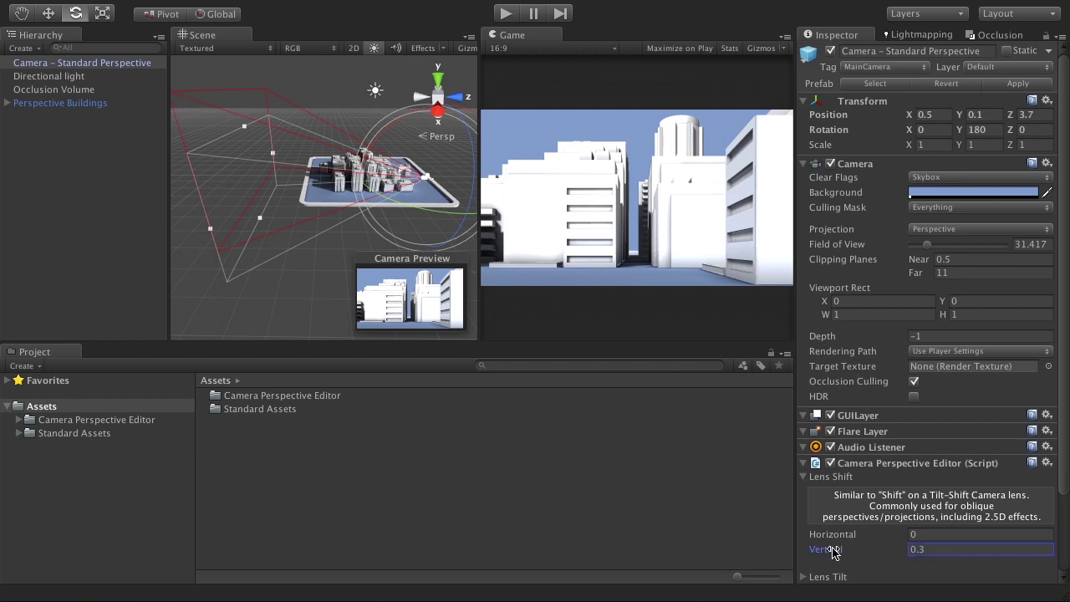
mouse_move(833, 550)
left_mouse_down()
mouse_move(813, 547)
mouse_move(828, 550)
left_mouse_up()
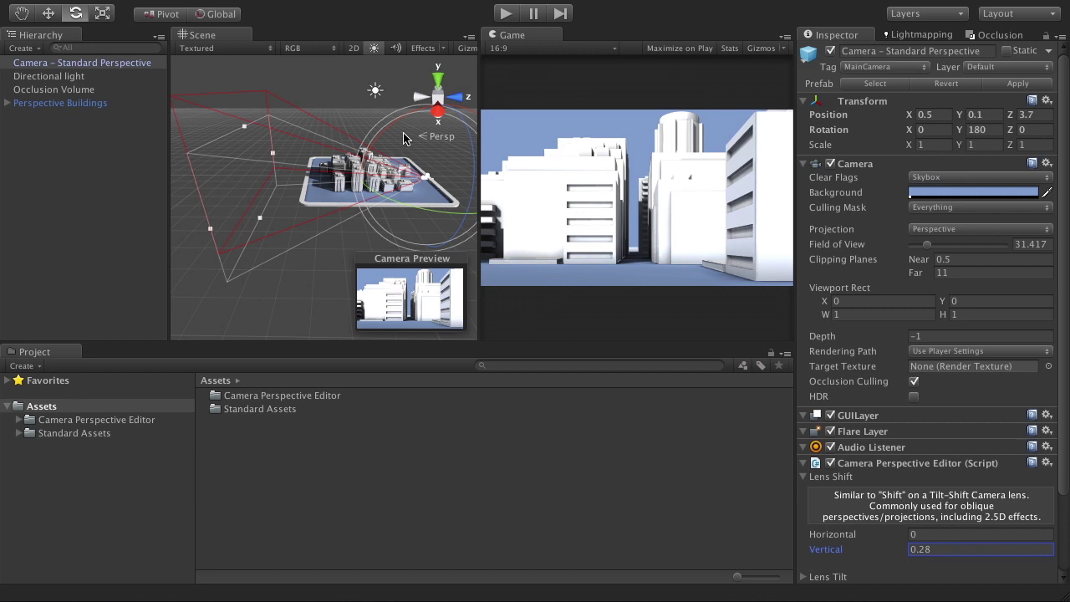
Reset the vertical Lens Shift to 0 and collapse the Lens Shift settings
left_click_drag(954, 551, 879, 543)
type("0")
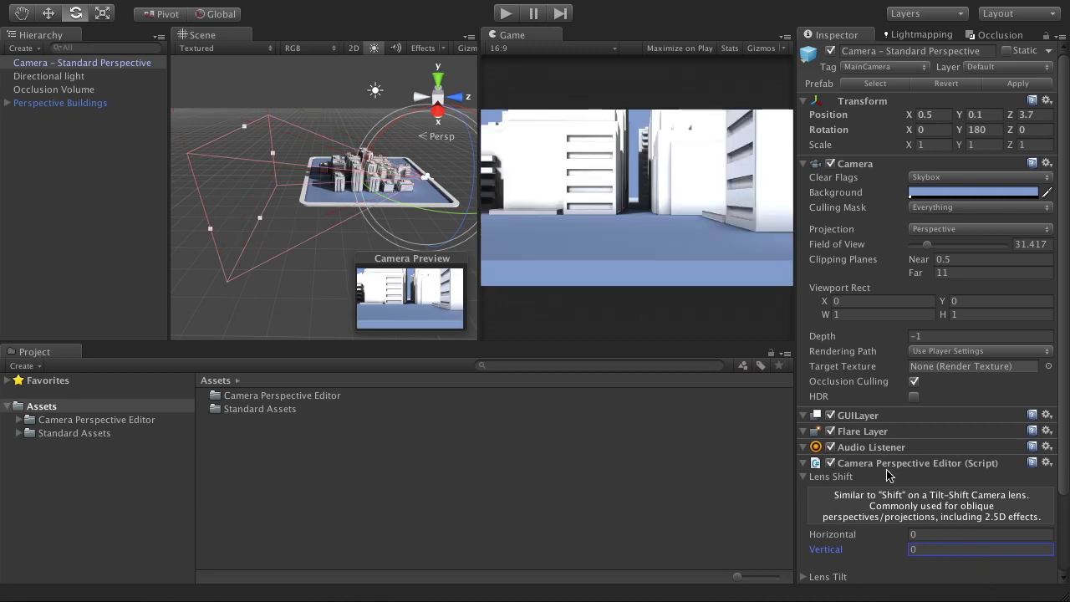
scroll(815, 472, "down", 3)
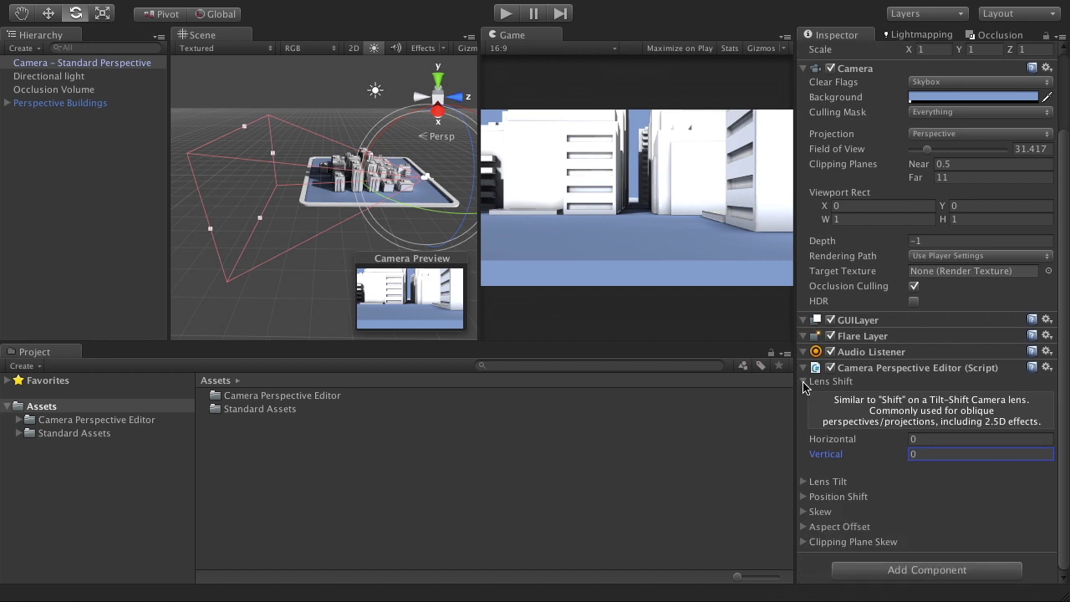
left_click(803, 382)
Set the camera's X rotation to -8.5
left_click(928, 119)
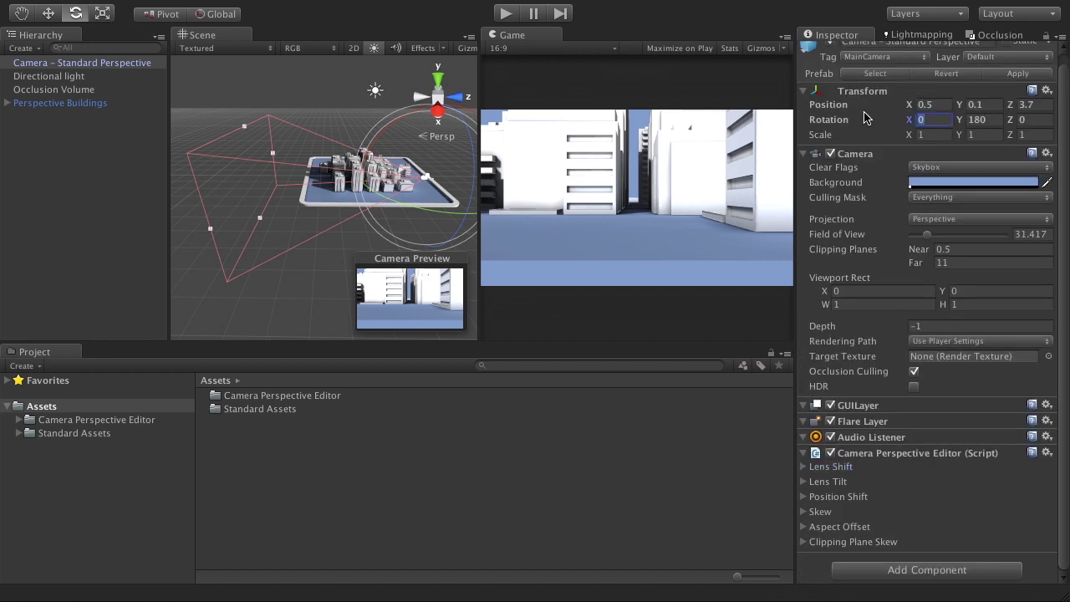
type("8.")
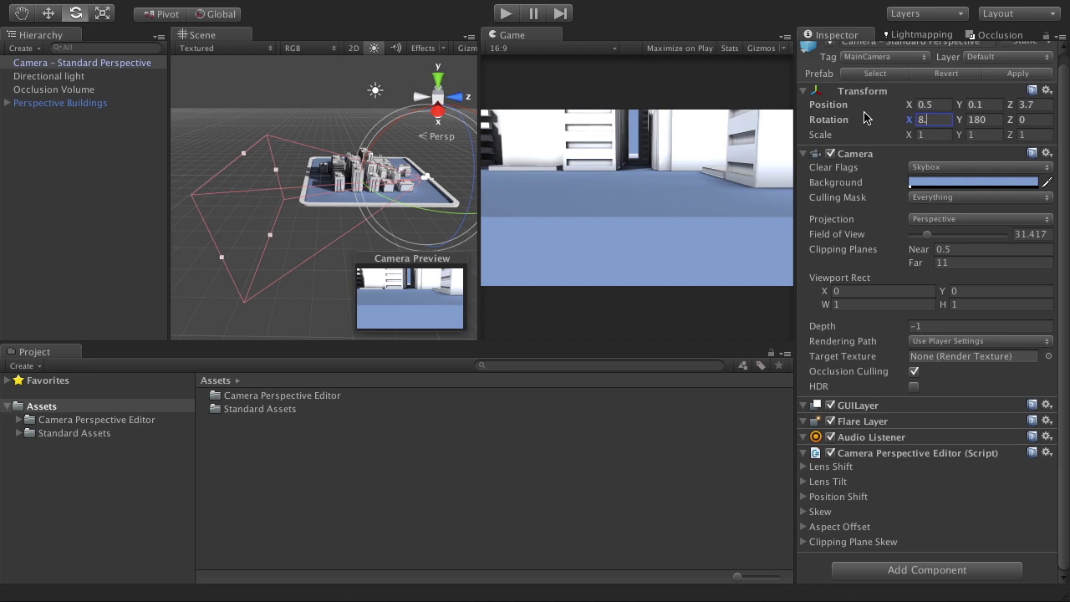
type("5")
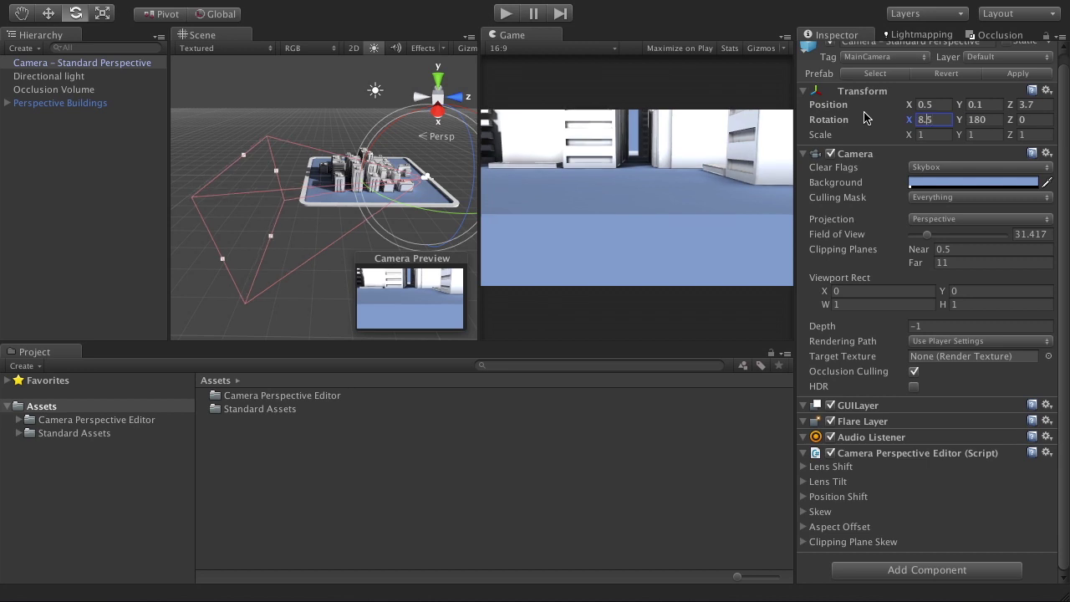
type("-")
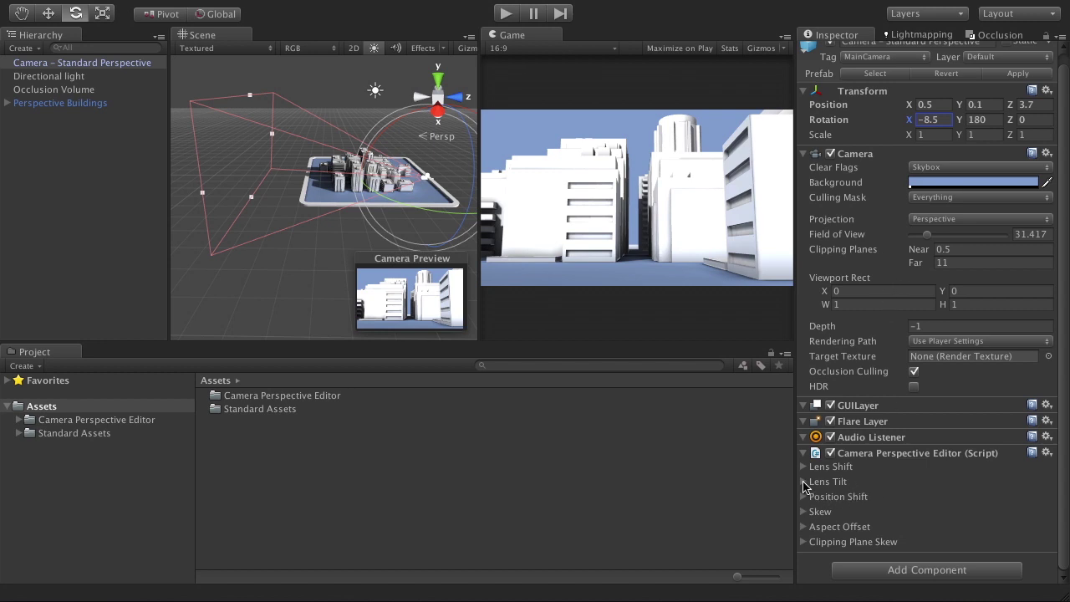
Expand the Lens Tilt settings, set the vertical tilt to -0.13 and examine the camera frustum from several angles
left_click(804, 483)
scroll(891, 526, "down", 2)
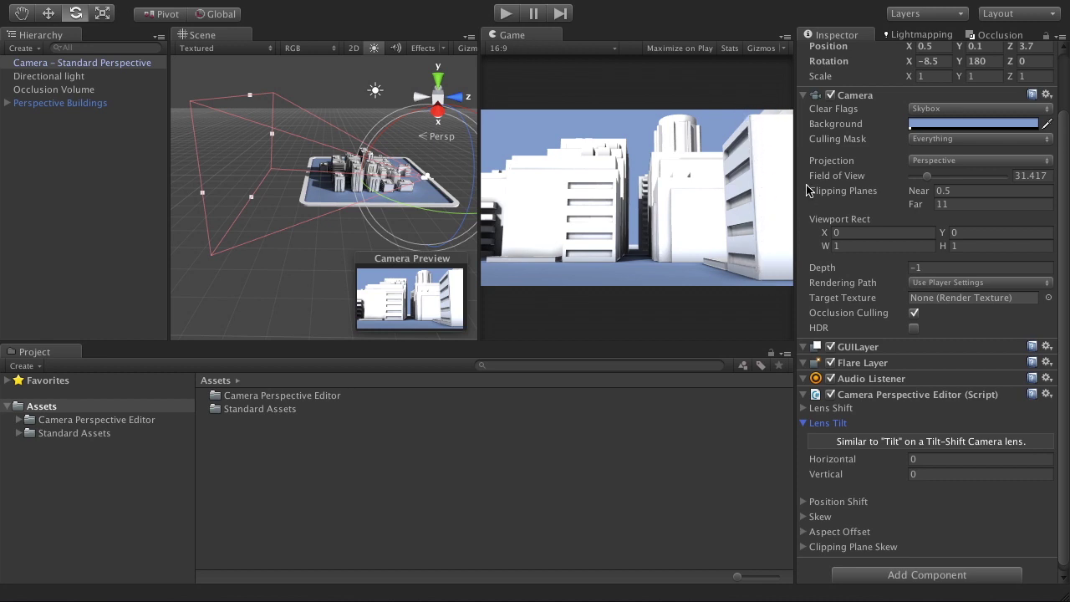
left_click(826, 476)
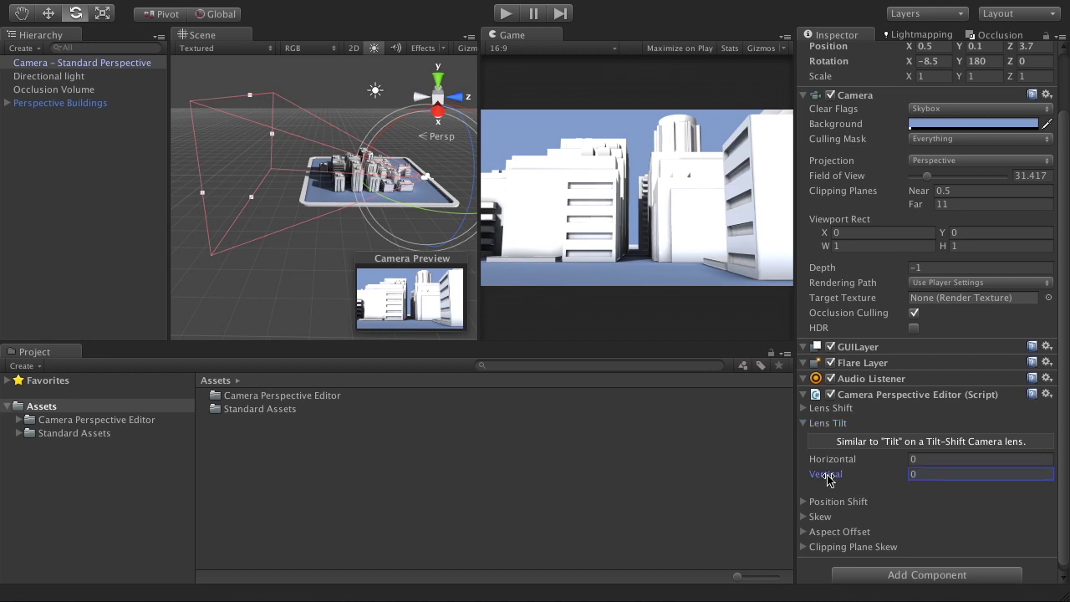
left_click_drag(831, 478, 835, 479)
left_click_drag(830, 478, 830, 480)
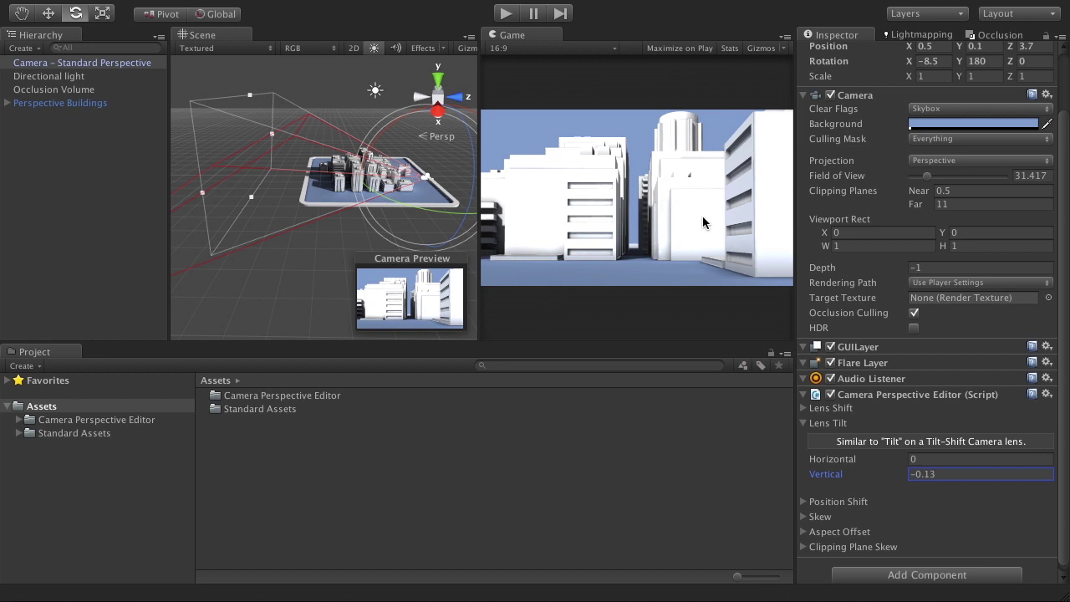
middle_click_drag(265, 177, 368, 175)
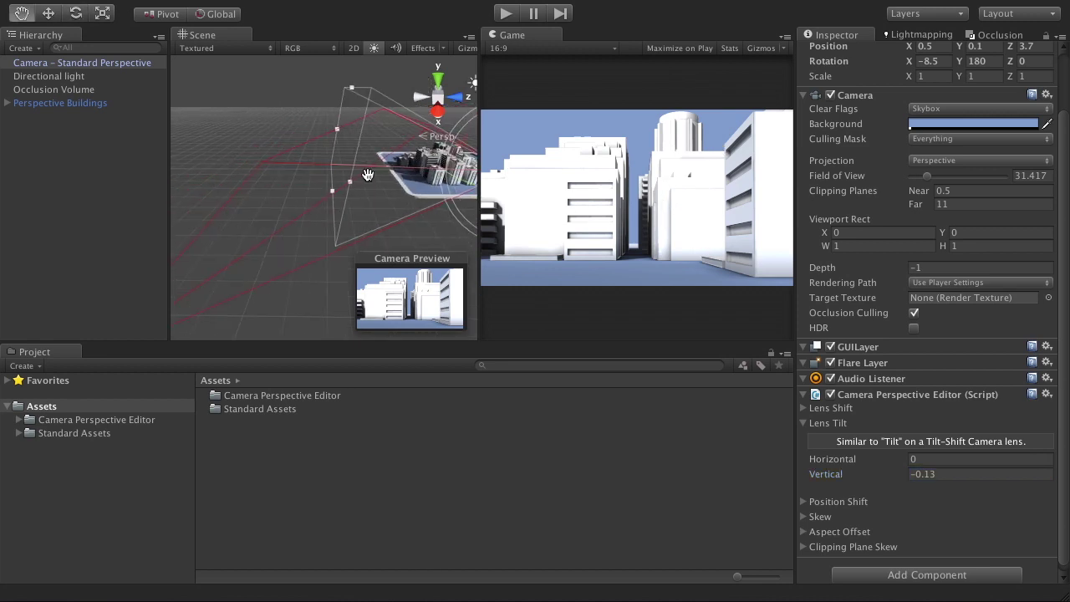
left_click_drag(368, 175, 318, 217, "alt")
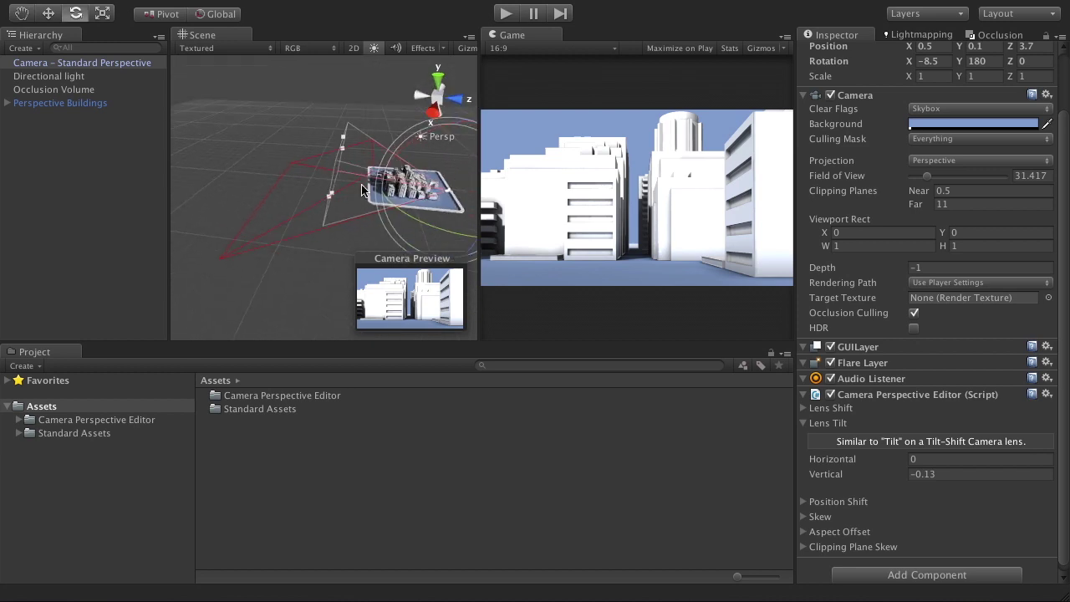
left_click_drag(361, 190, 361, 150, "alt")
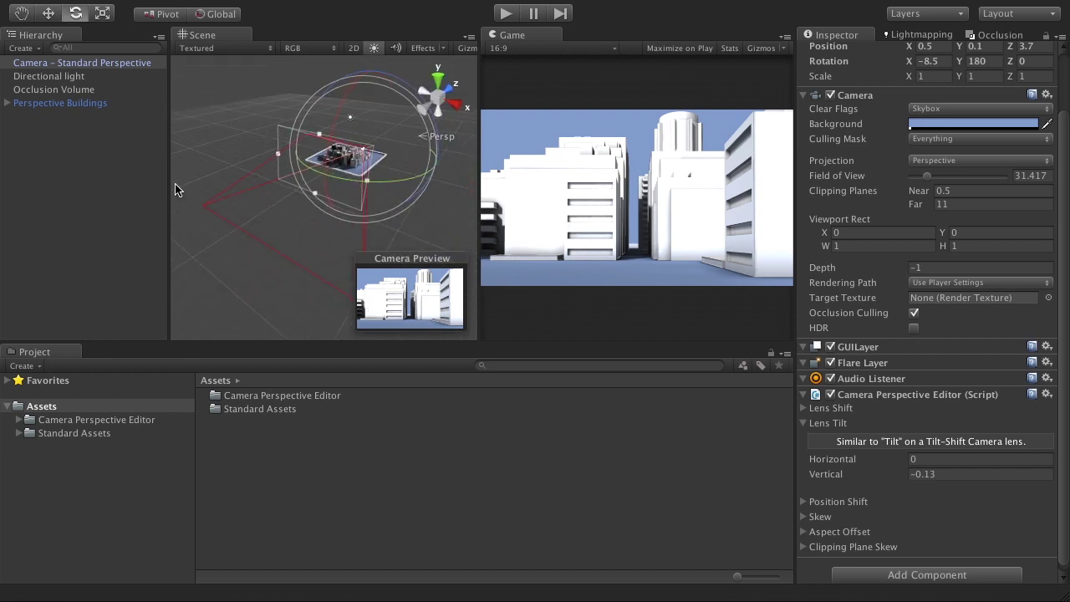
left_click_drag(302, 170, 254, 222, "alt")
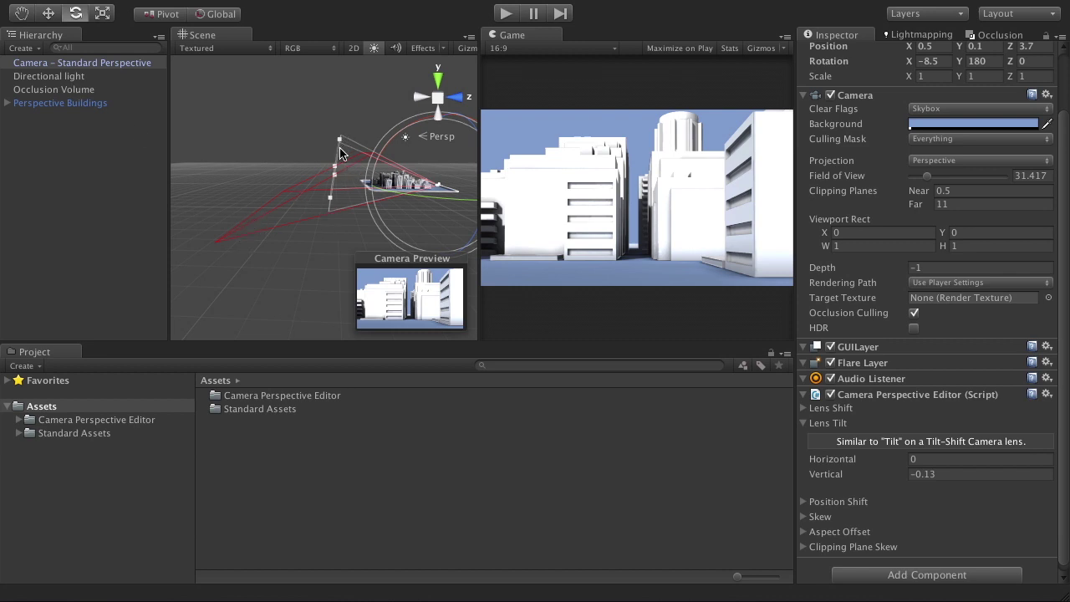
middle_click_drag(334, 203, 317, 223)
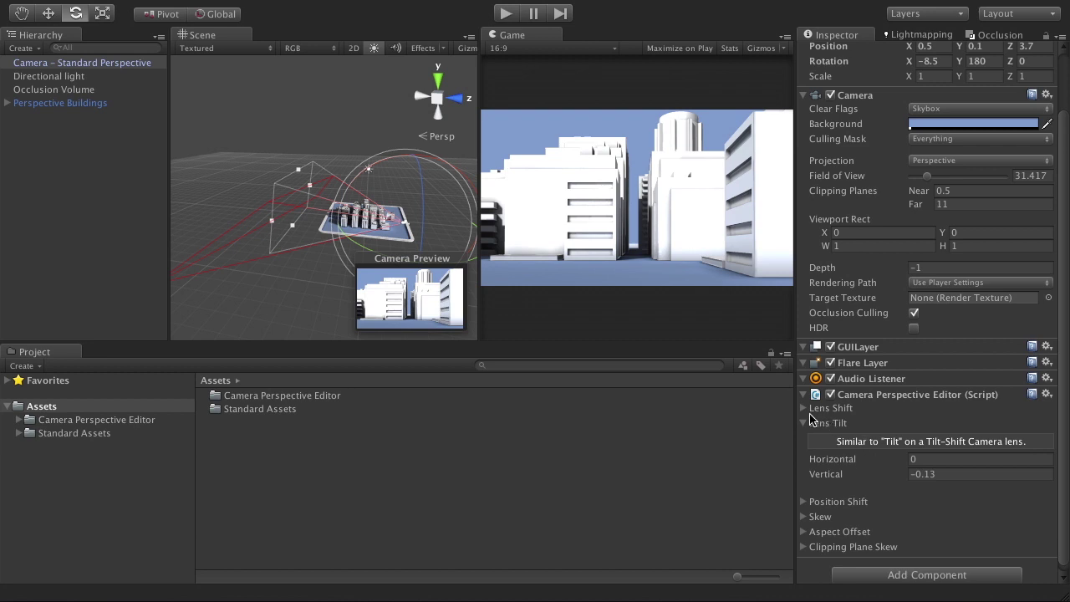
Reset the vertical Lens Tilt to 0 and collapse the Lens Tilt settings
left_click(959, 474)
type("0")
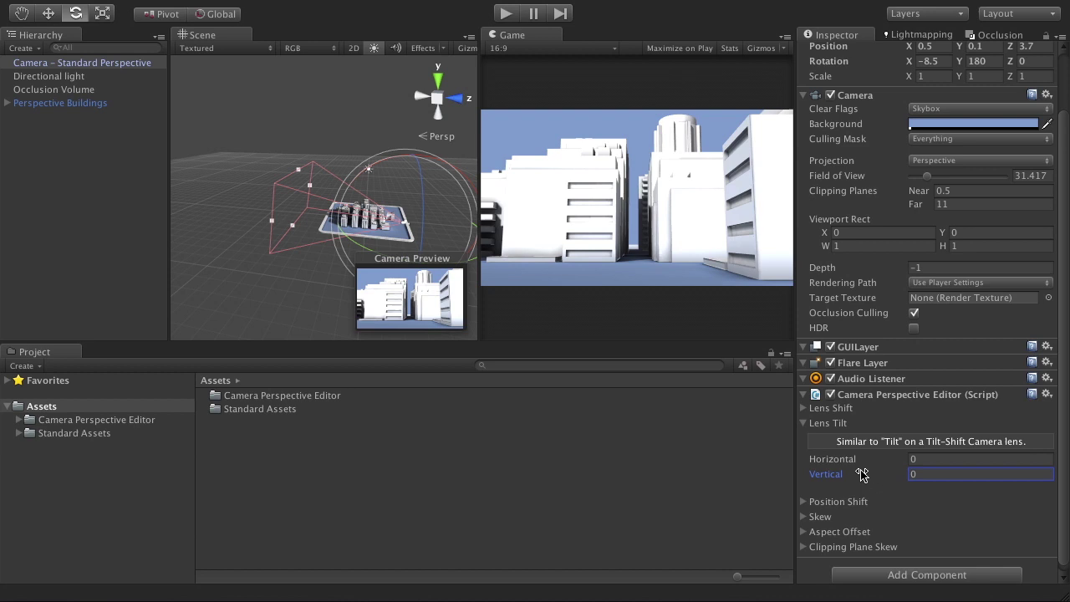
left_click(804, 424)
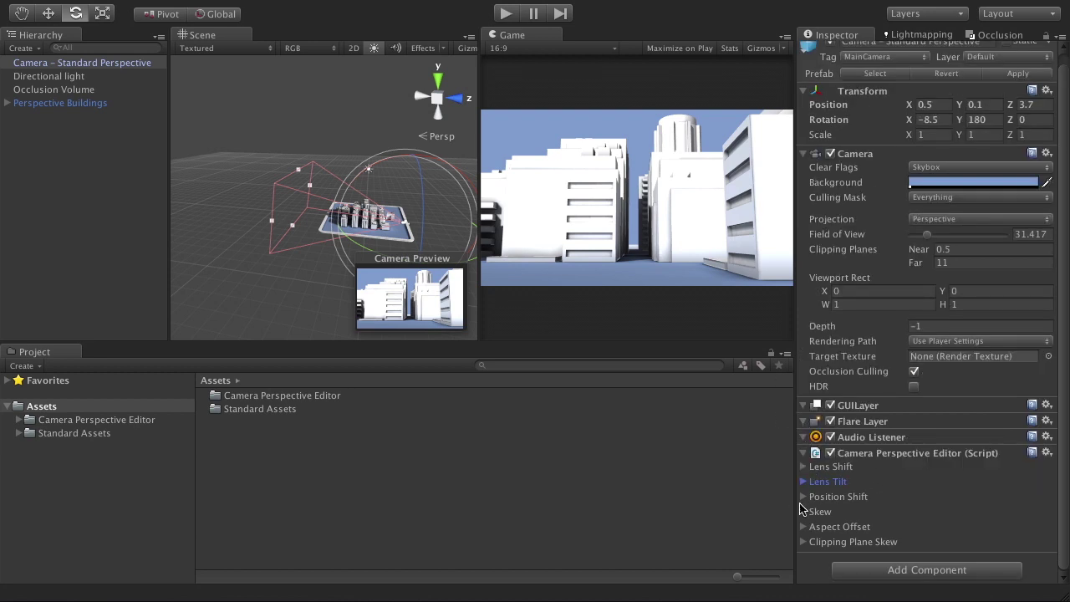
Expand the Position Shift settings and set the horizontal shift to 1.99, examining the camera frustum against the city
left_click(804, 497)
scroll(933, 537, "down", 1)
scroll(933, 538, "down", 2)
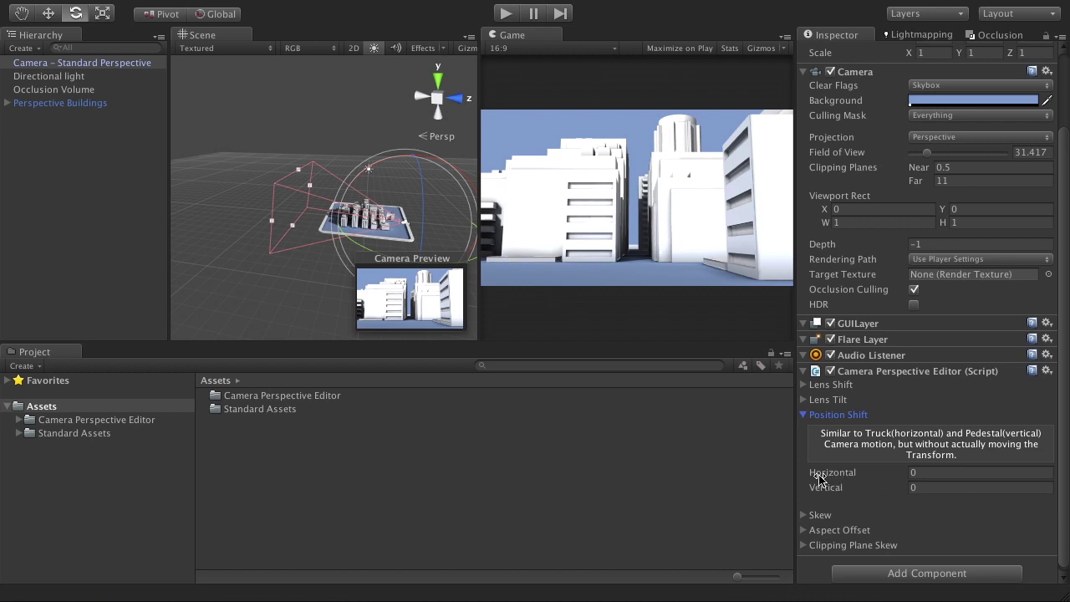
left_click_drag(250, 209, 313, 213, "alt")
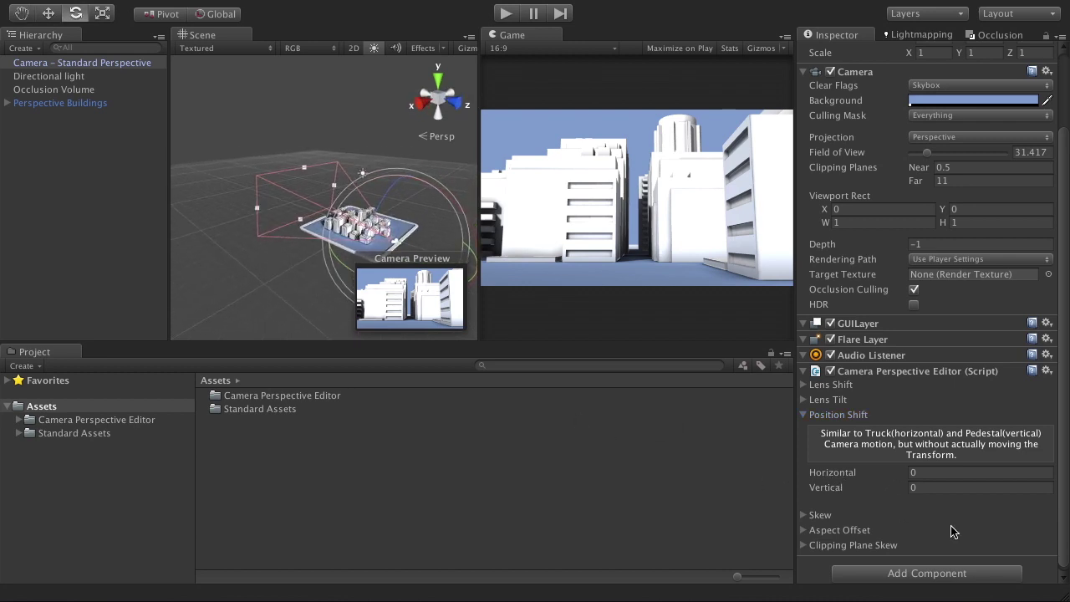
left_click_drag(819, 491, 893, 492)
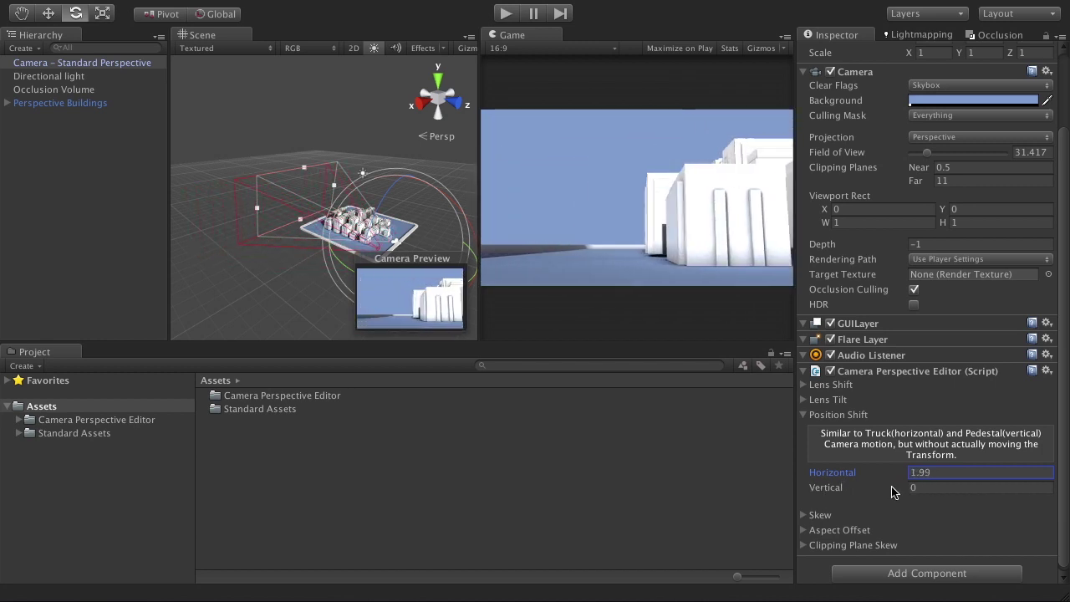
mouse_move(470, 282)
left_mouse_down()
mouse_move(452, 286)
mouse_move(510, 279)
mouse_move(470, 289)
left_mouse_up()
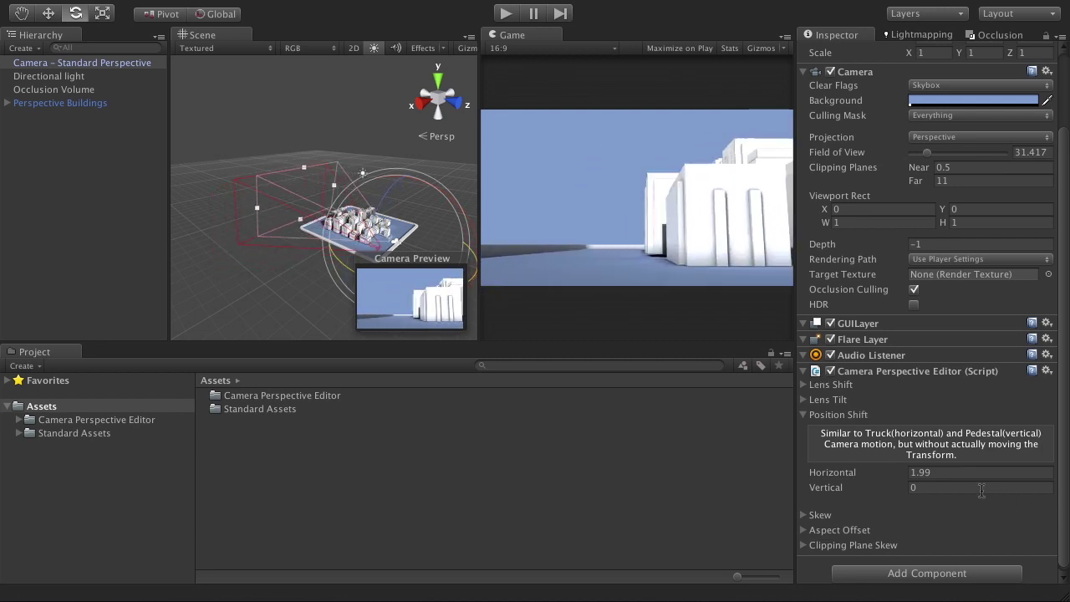
Reset the horizontal Position Shift to 0 and collapse the Position Shift settings
left_click(875, 473)
type("0")
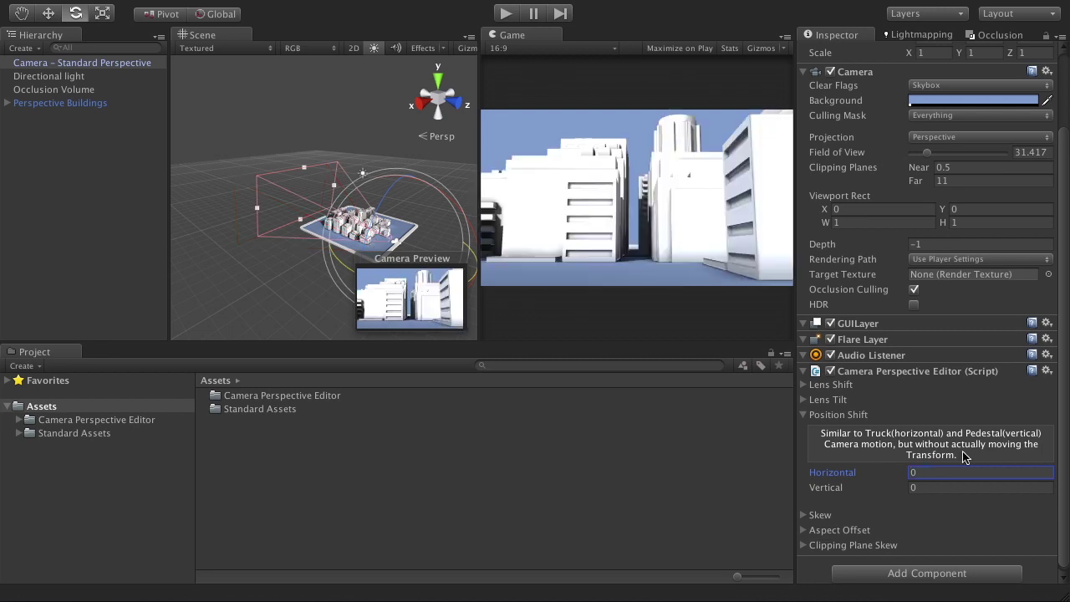
left_click(807, 415)
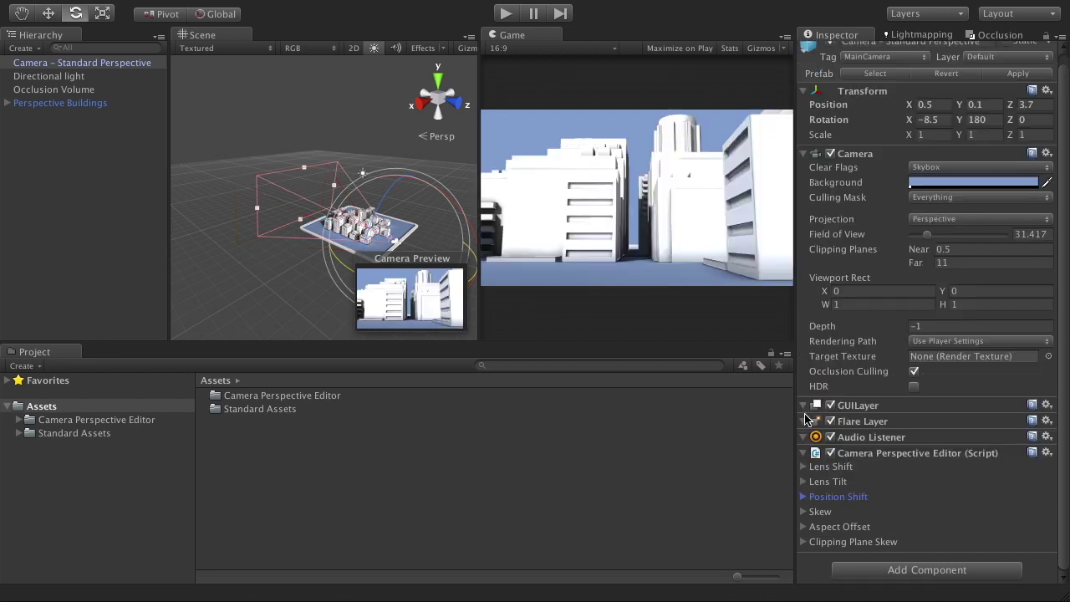
Expand the Skew settings, try adjusting the horizontal skew and collapse the settings again
left_click(802, 513)
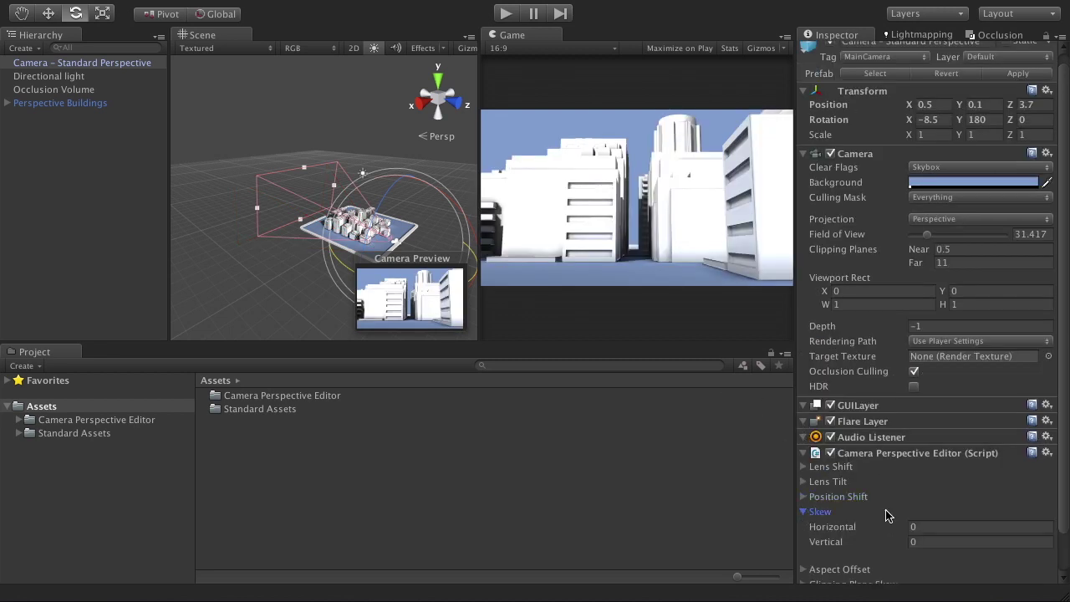
scroll(891, 516, "down", 1)
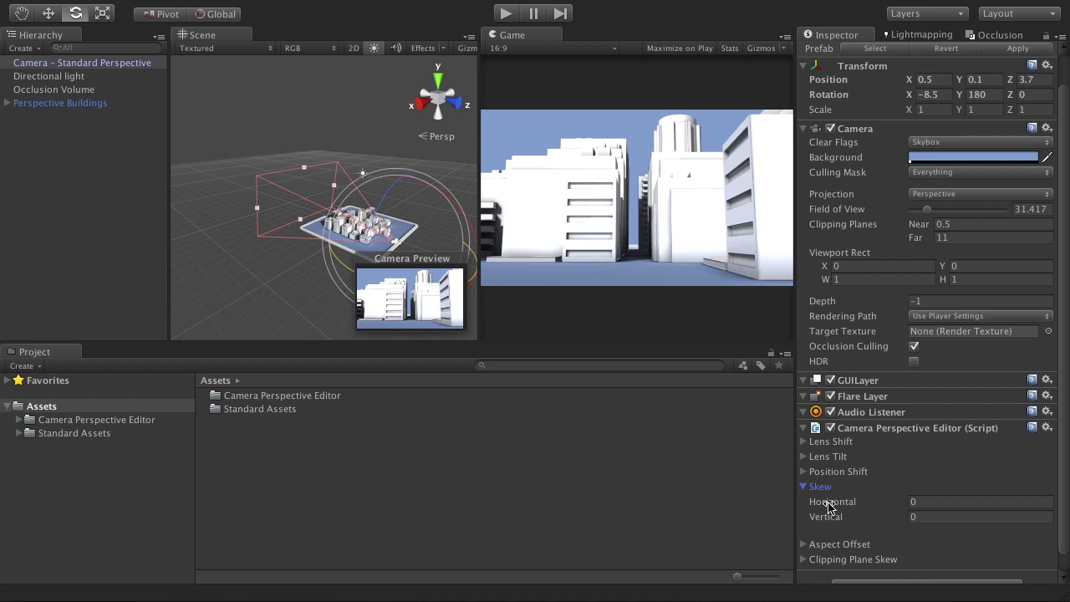
left_click_drag(823, 506, 853, 544)
left_click(803, 487)
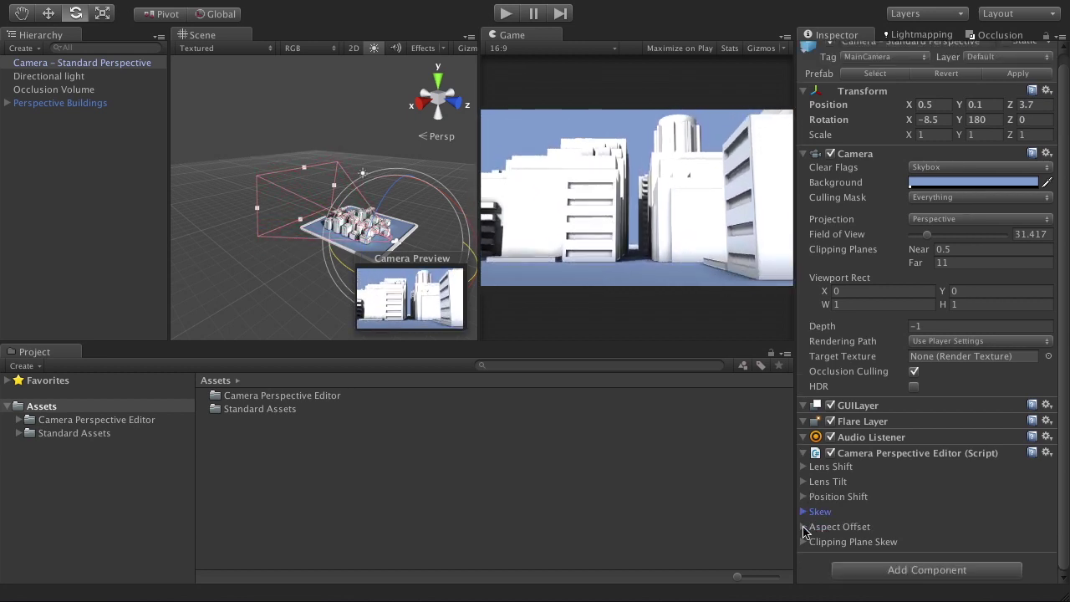
Expand the Aspect Offset settings and set the horizontal offset to 0.71
left_click(803, 527)
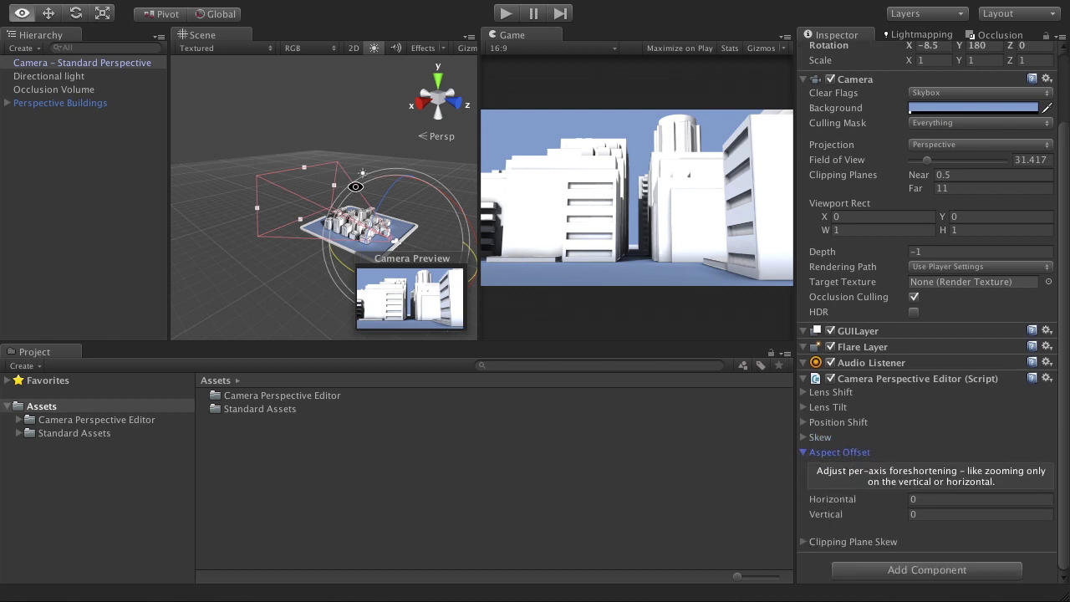
mouse_move(293, 192)
left_mouse_down("alt")
mouse_move(269, 186)
mouse_move(279, 188)
left_mouse_up("alt")
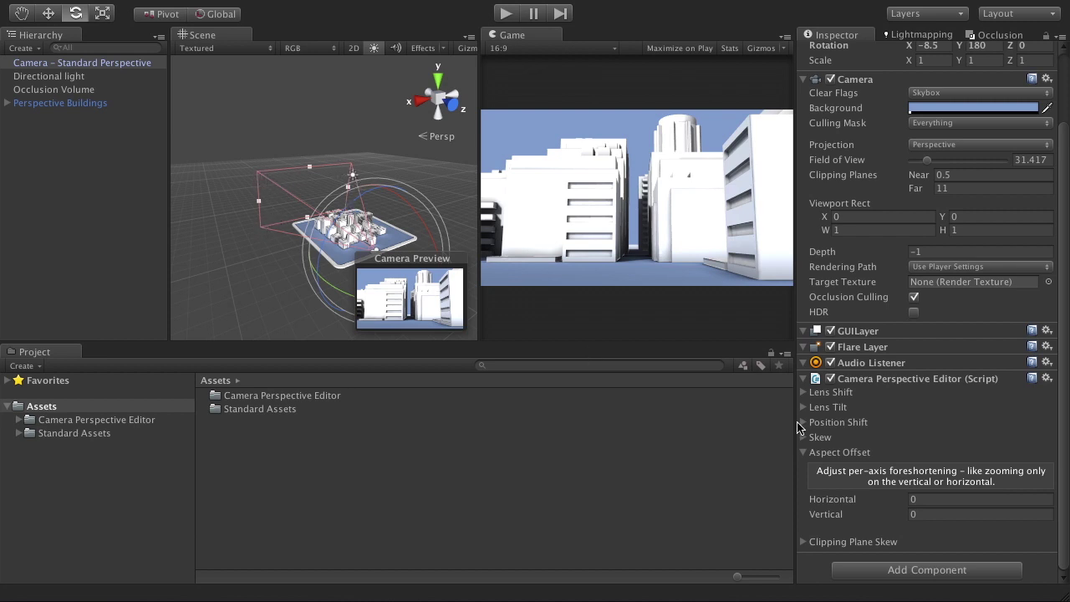
left_click_drag(824, 498, 832, 520)
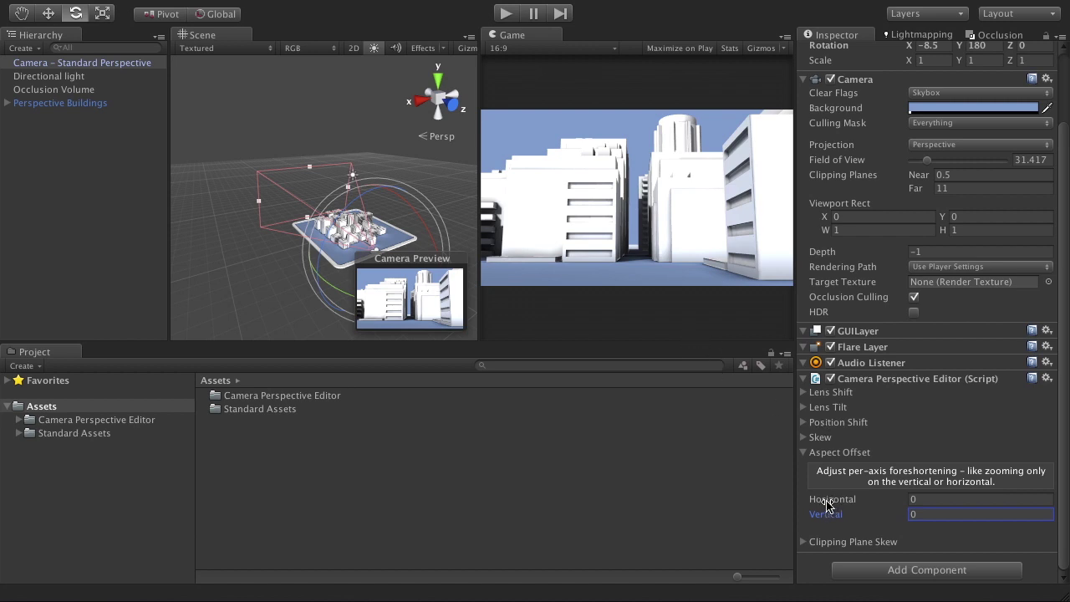
left_click_drag(823, 503, 853, 508)
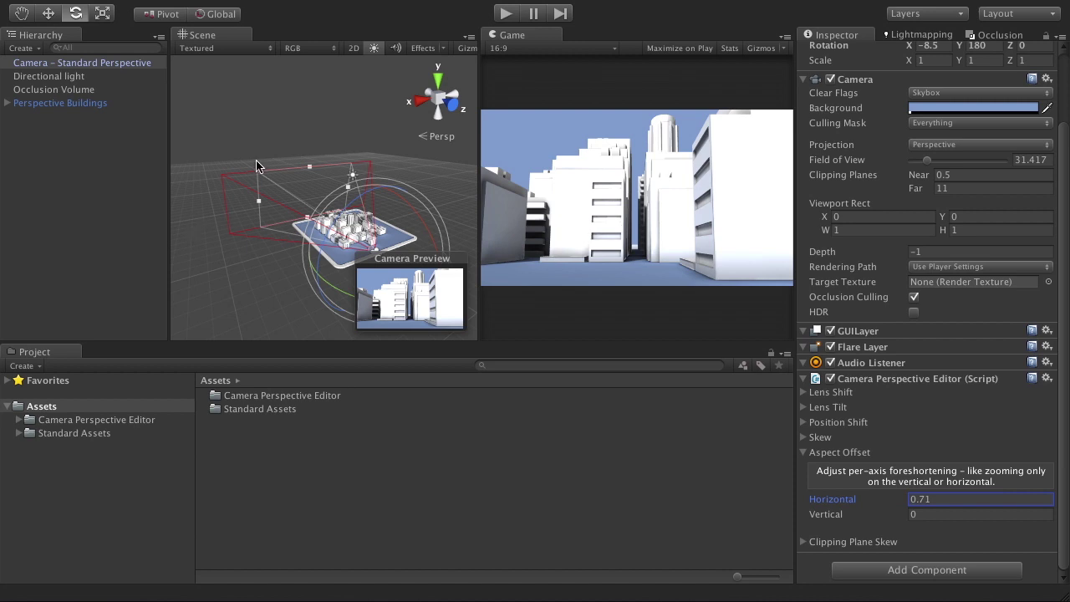
Compare the Game view in Free Aspect and Square (1:1), and return it to 16:9
left_click(535, 49)
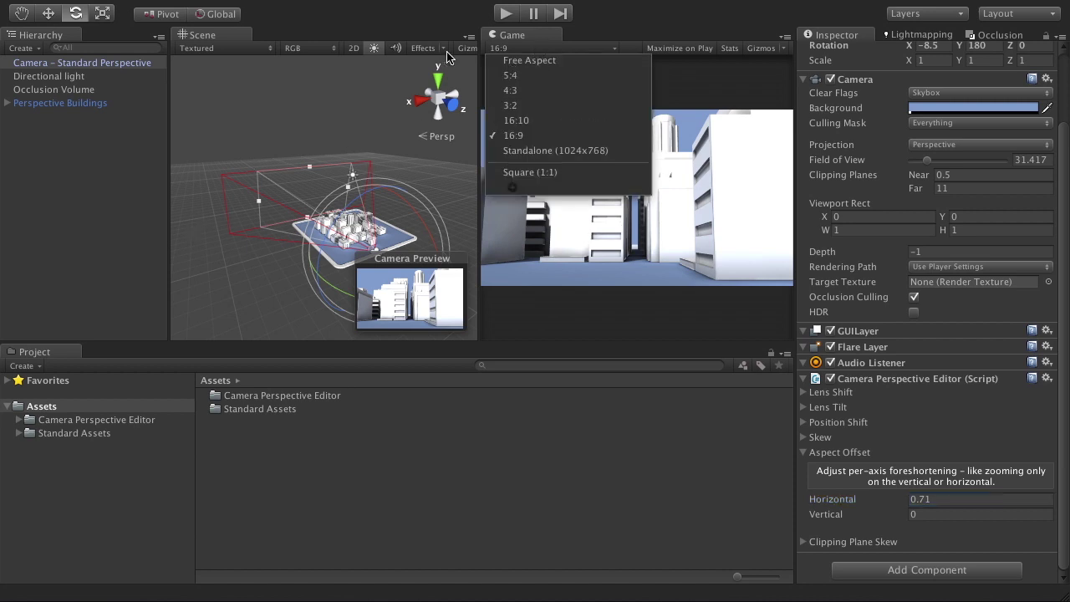
left_click(526, 61)
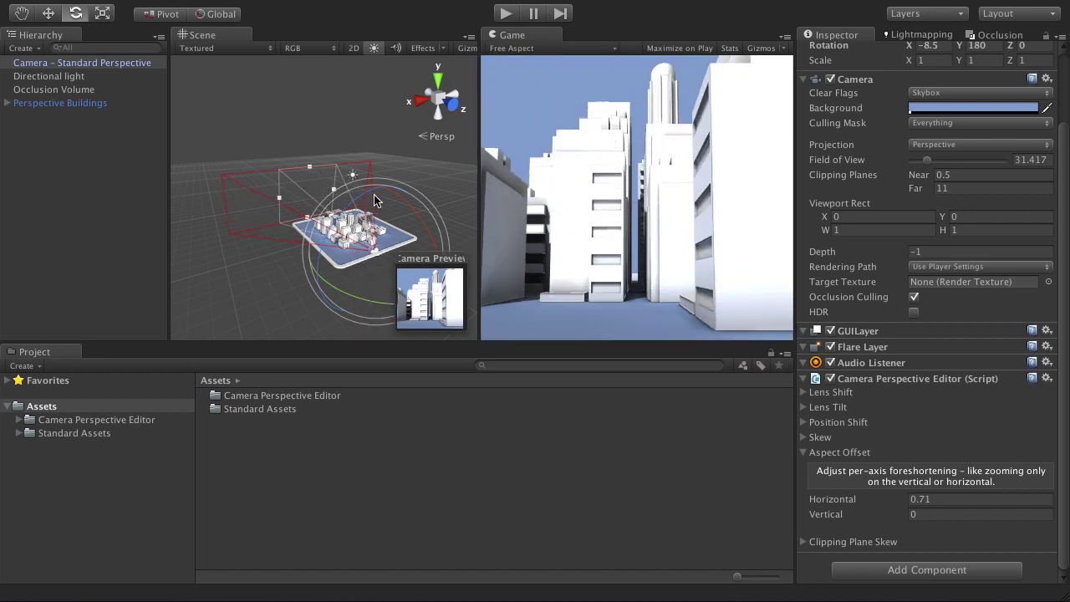
left_click(535, 50)
left_click(534, 171)
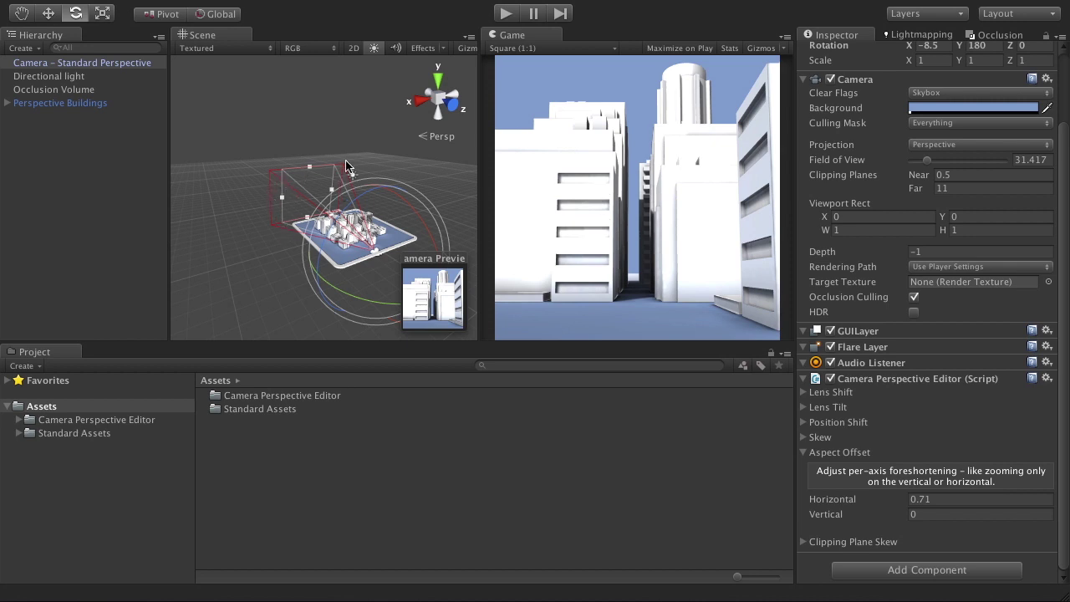
left_click(523, 48)
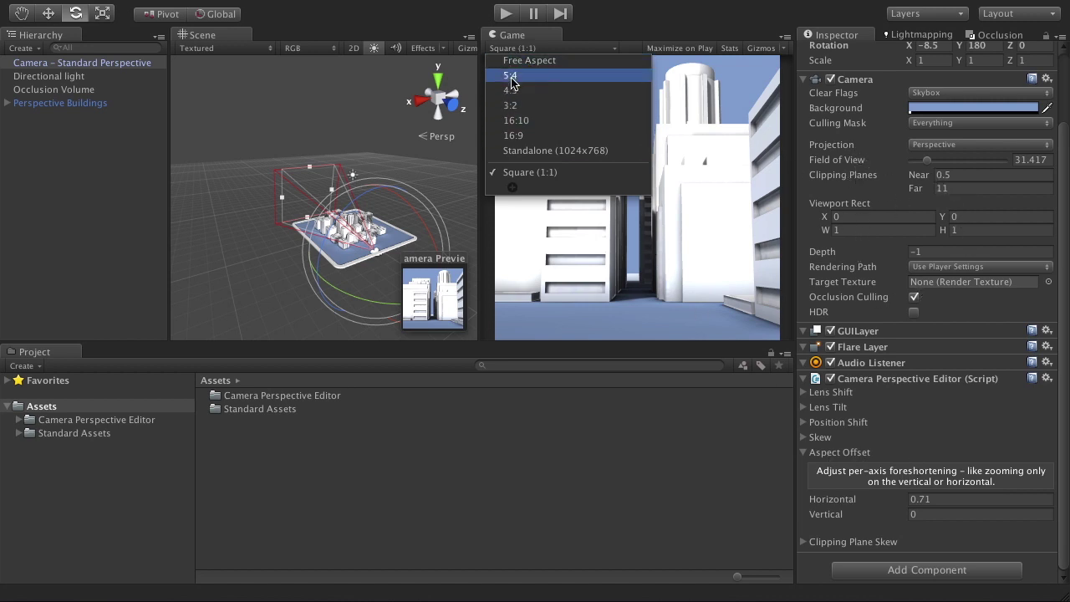
left_click(515, 136)
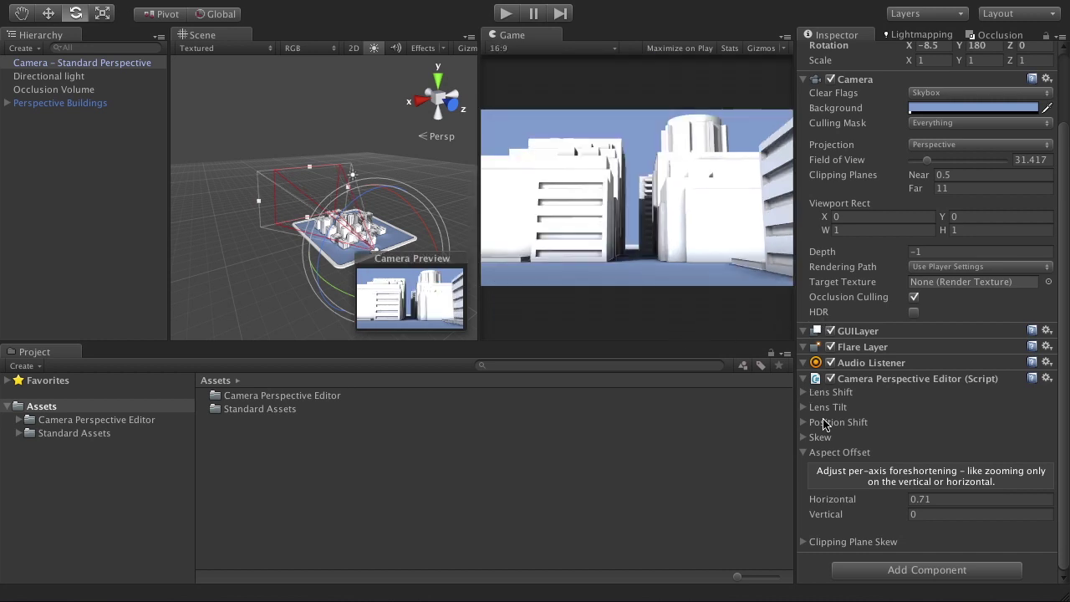
Open the Clipping Plane Skew settings in place of Aspect Offset and try horizontal values of 0.03 and -0.03
left_click(803, 453)
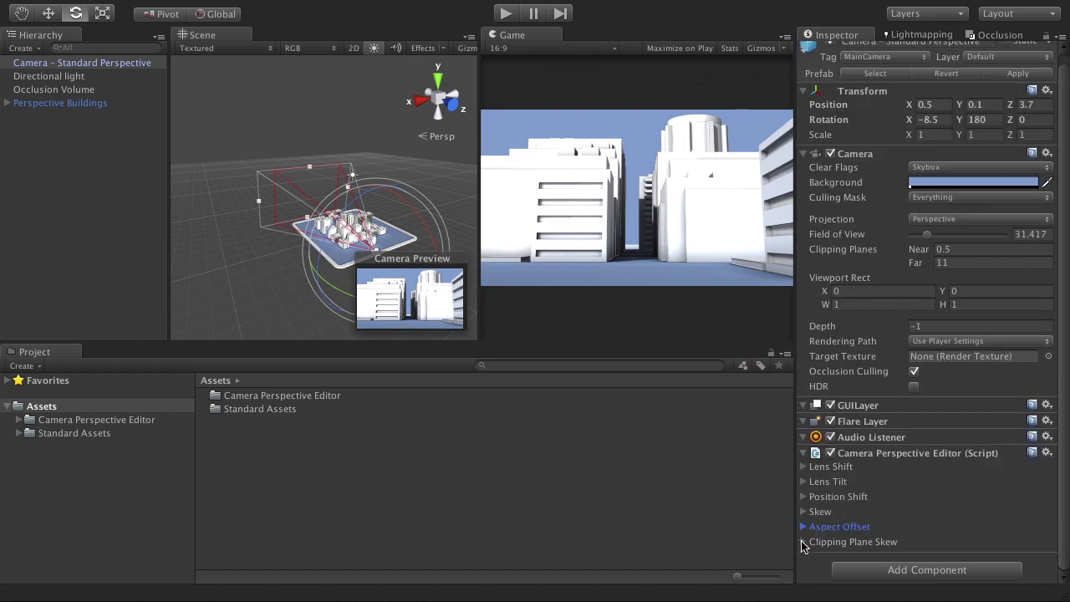
left_click(804, 541)
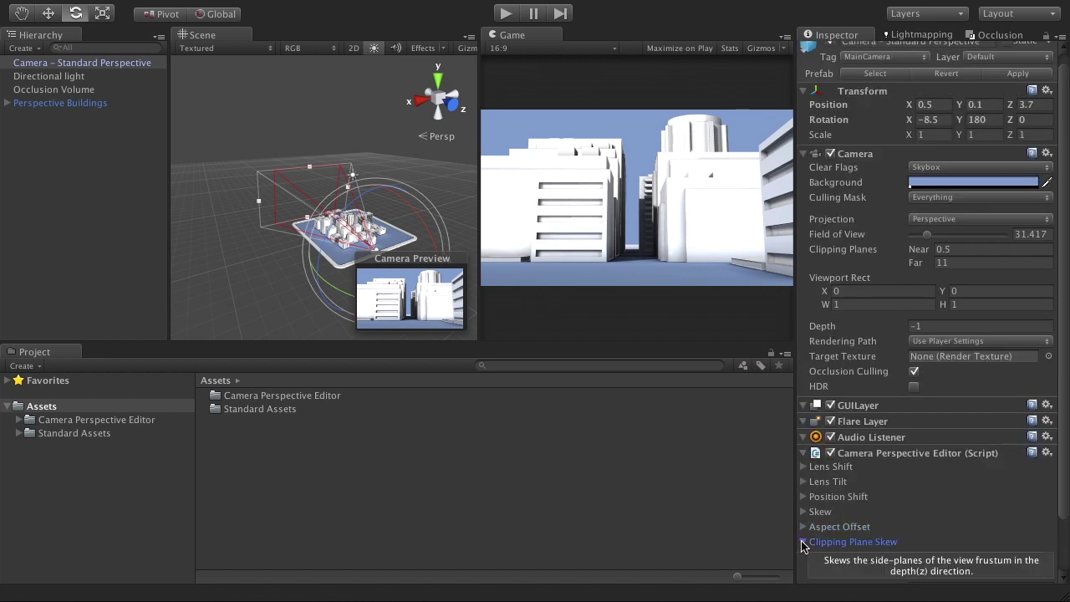
scroll(910, 535, "down", 2)
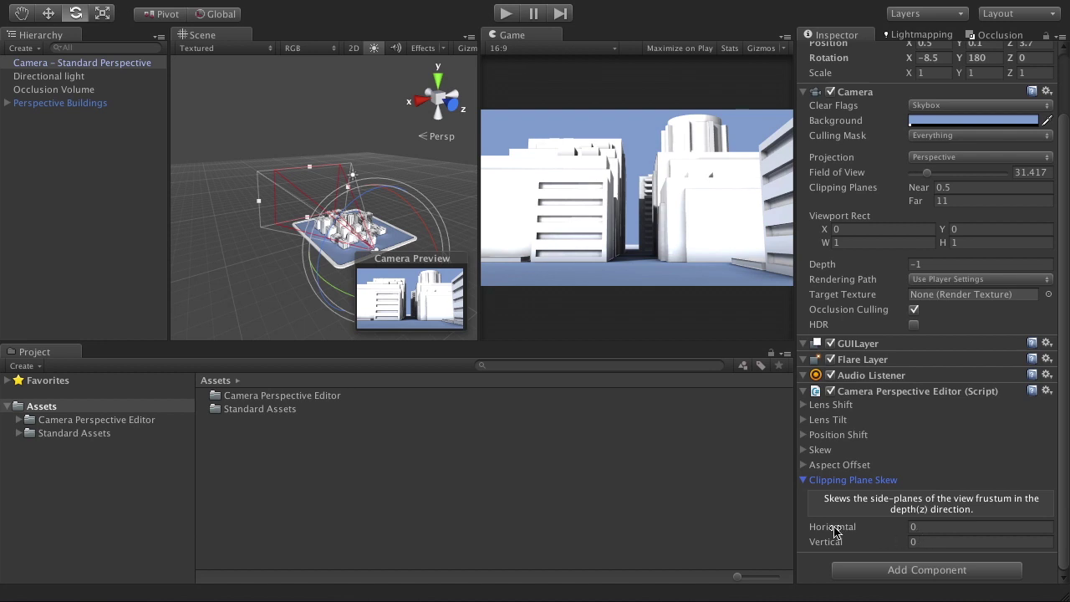
left_click_drag(843, 528, 845, 535)
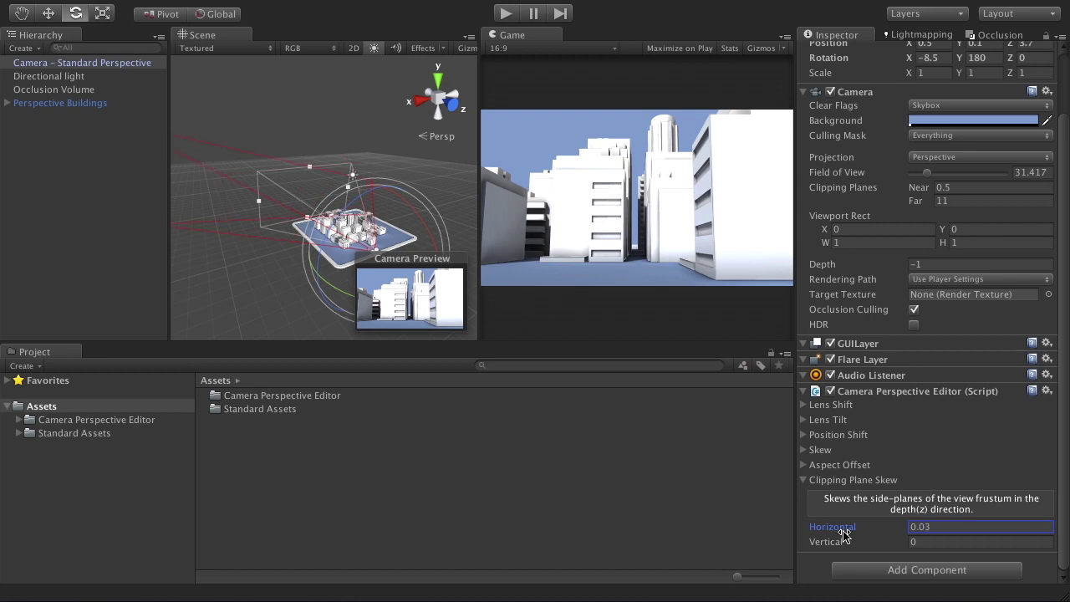
left_click_drag(327, 179, 752, 434, "alt")
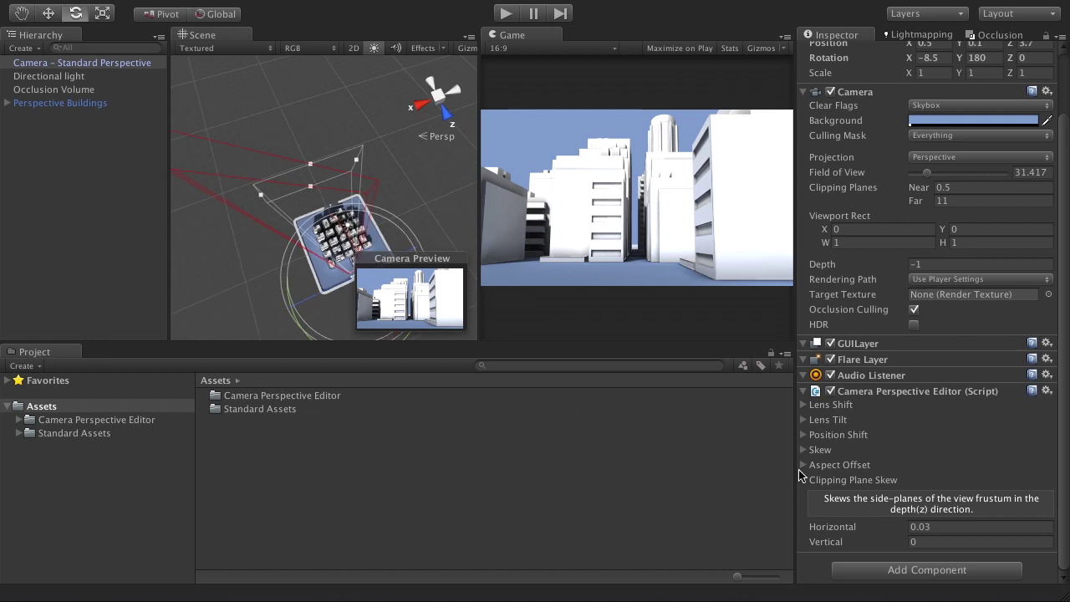
left_click_drag(836, 528, 830, 528)
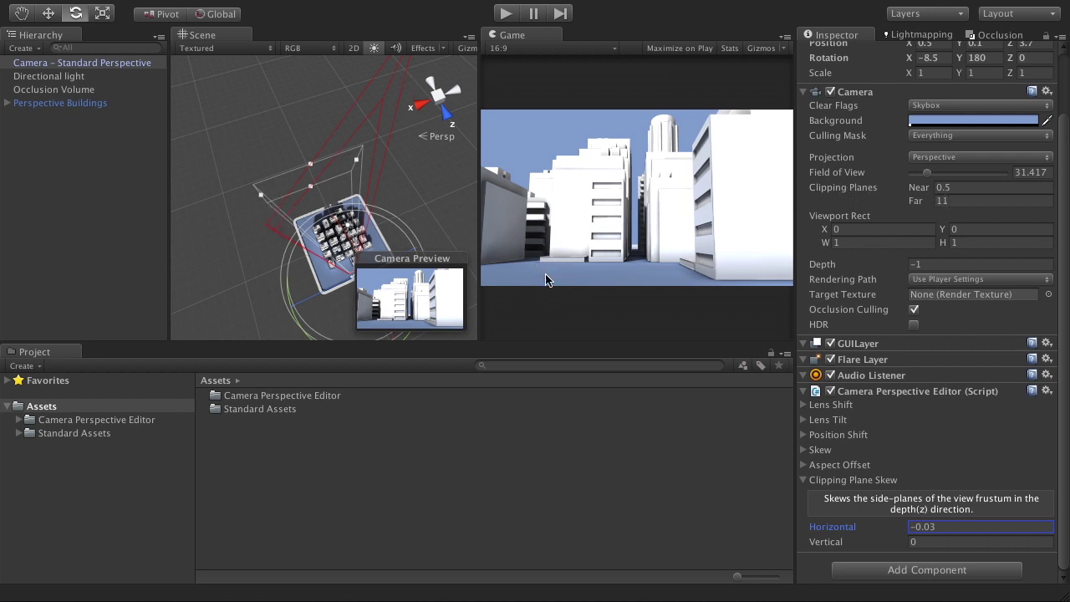
Reset the horizontal Clipping Plane Skew to 0 and collapse its settings
left_click(876, 525)
type("0")
left_click_drag(840, 533, 849, 529)
left_click(952, 526)
type("0")
left_click(803, 480)
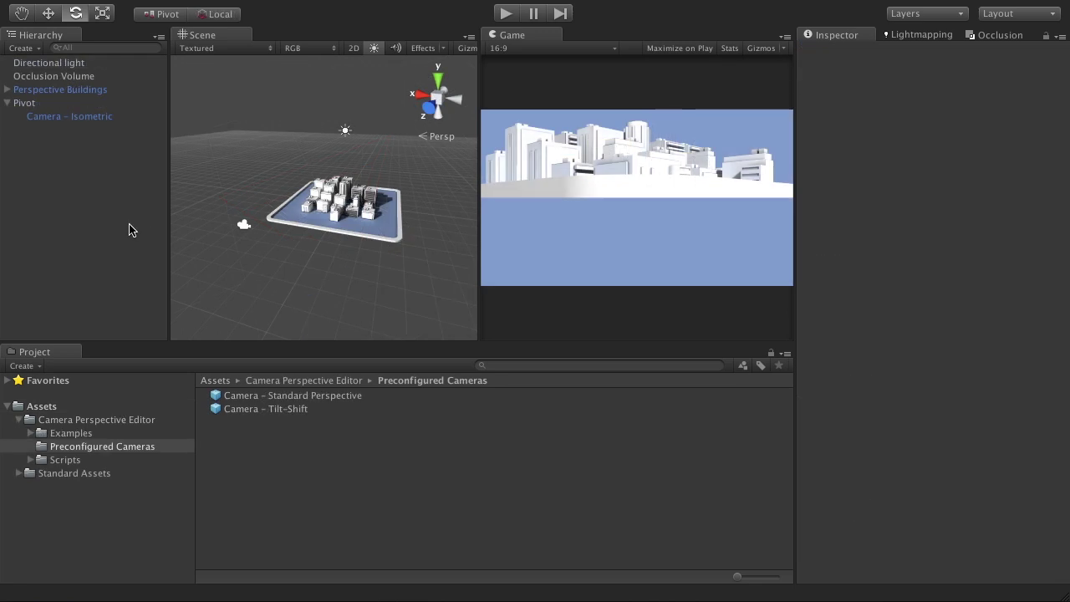
Select Camera – Isometric and set its projection to Orthographic
left_click(49, 121)
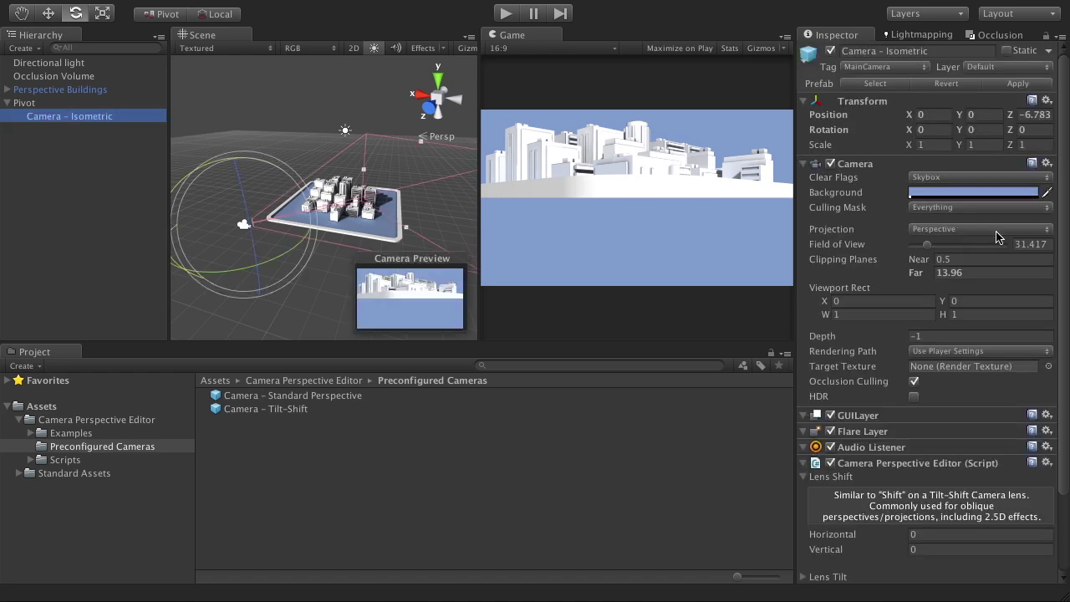
left_click(950, 229)
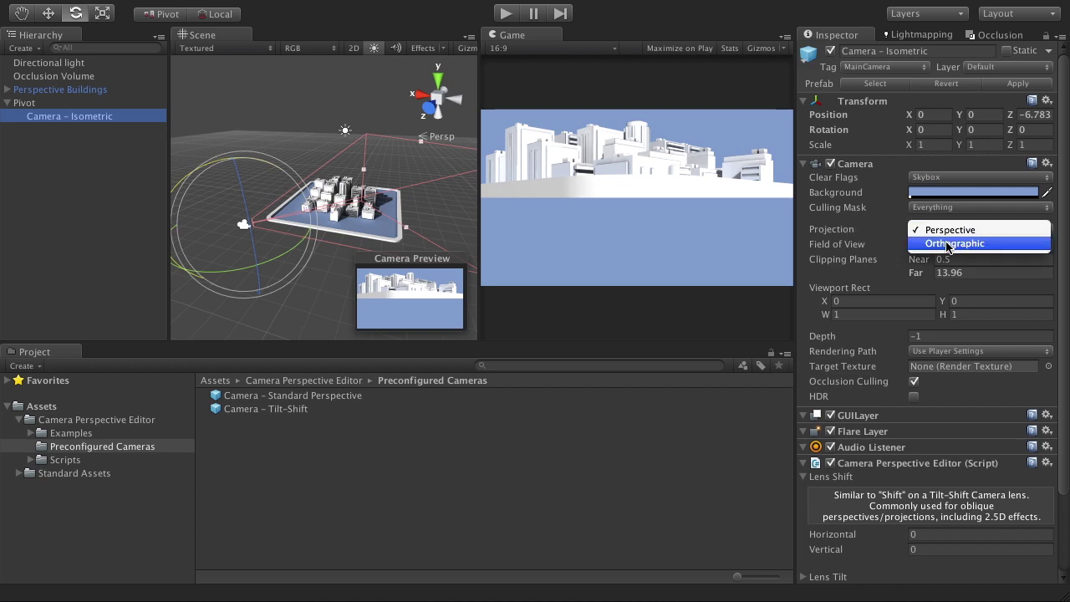
left_click(953, 242)
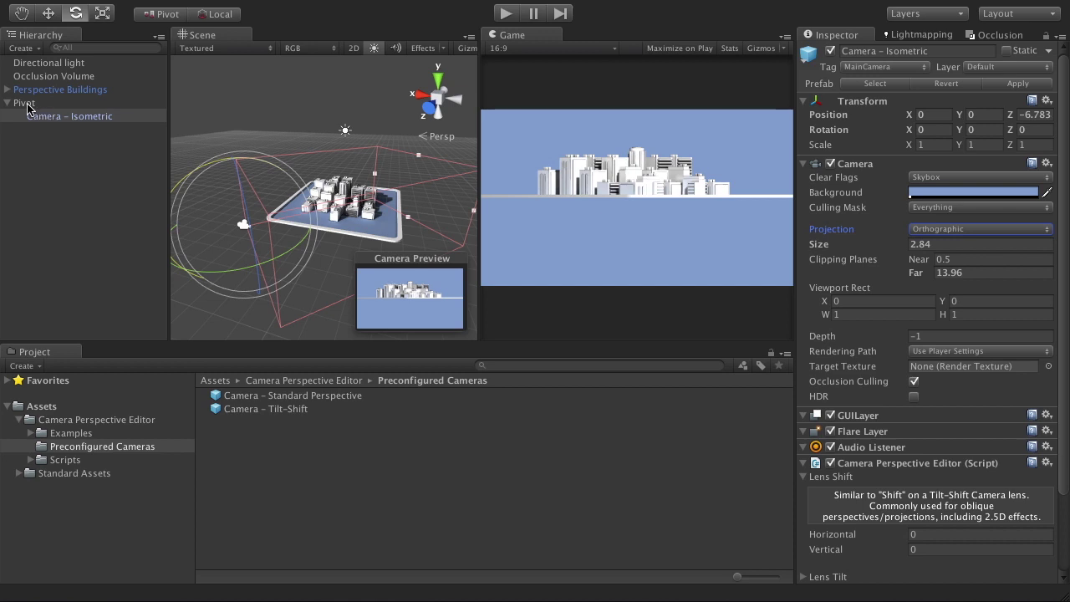
Rotate the Pivot object about its X axis to about 34.6 degrees and back down to about 1.2 degrees
left_click(25, 104)
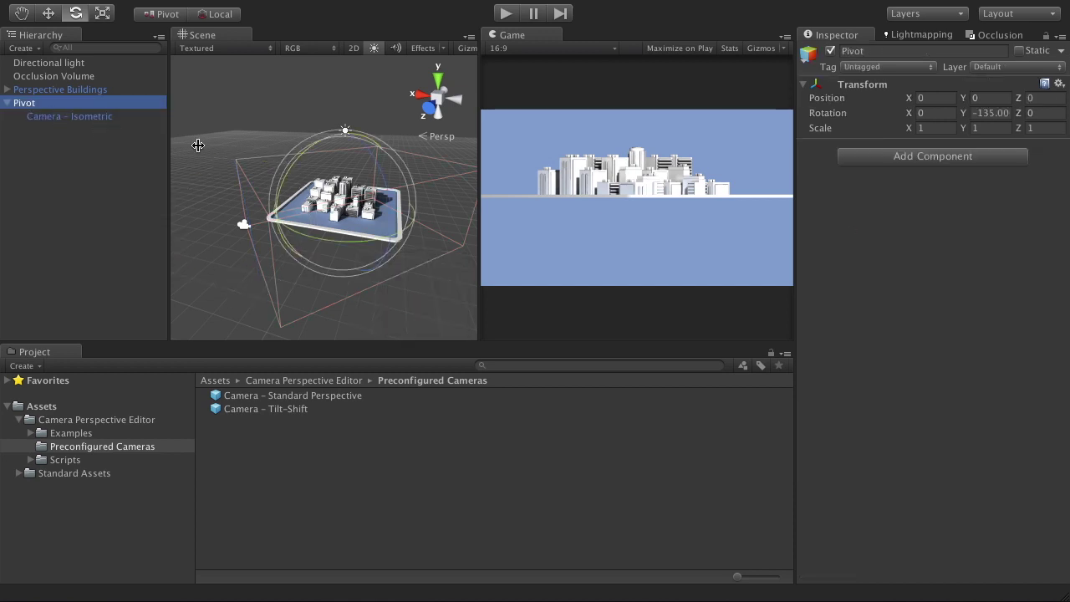
key("w")
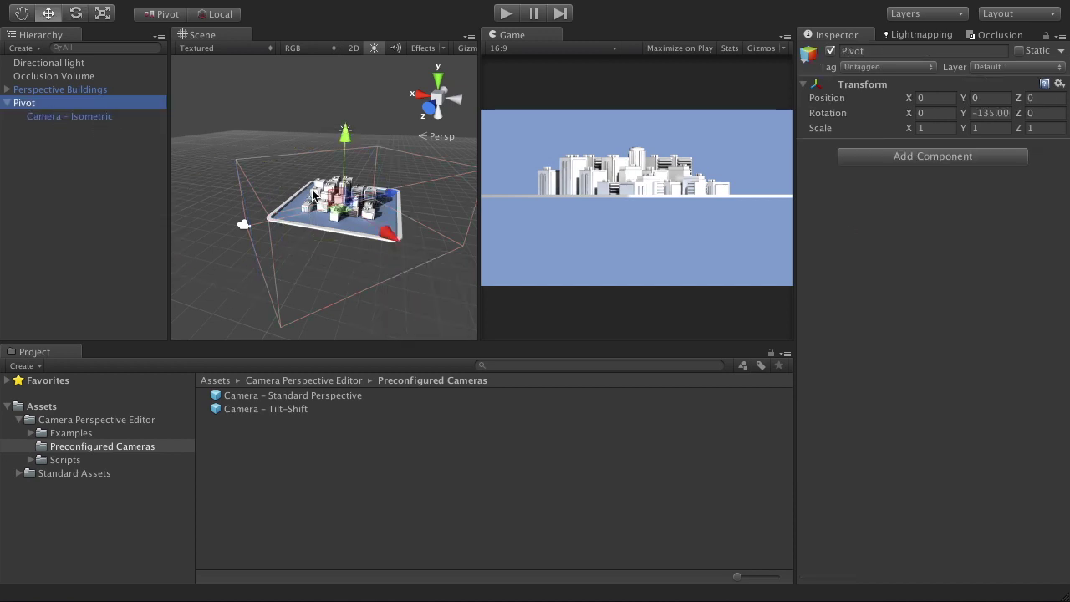
key("e")
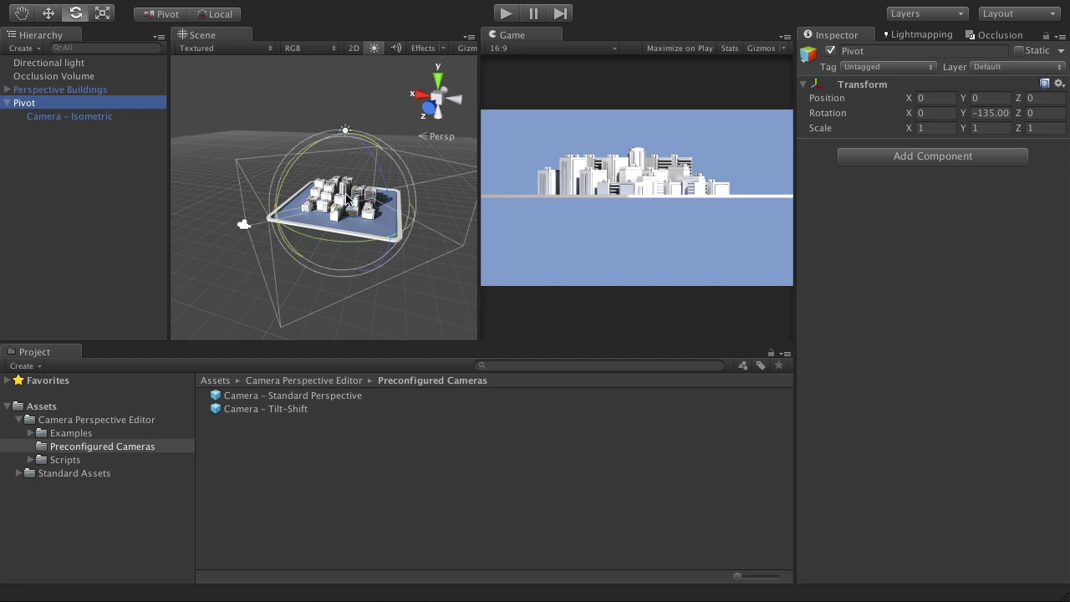
left_click_drag(303, 164, 397, 130)
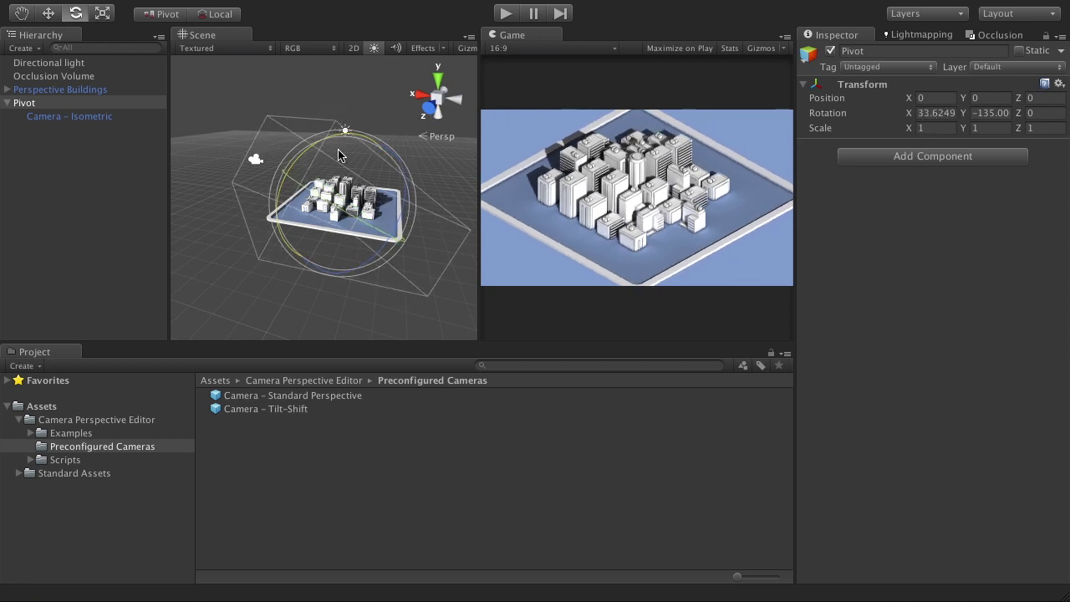
left_click_drag(298, 162, 320, 179)
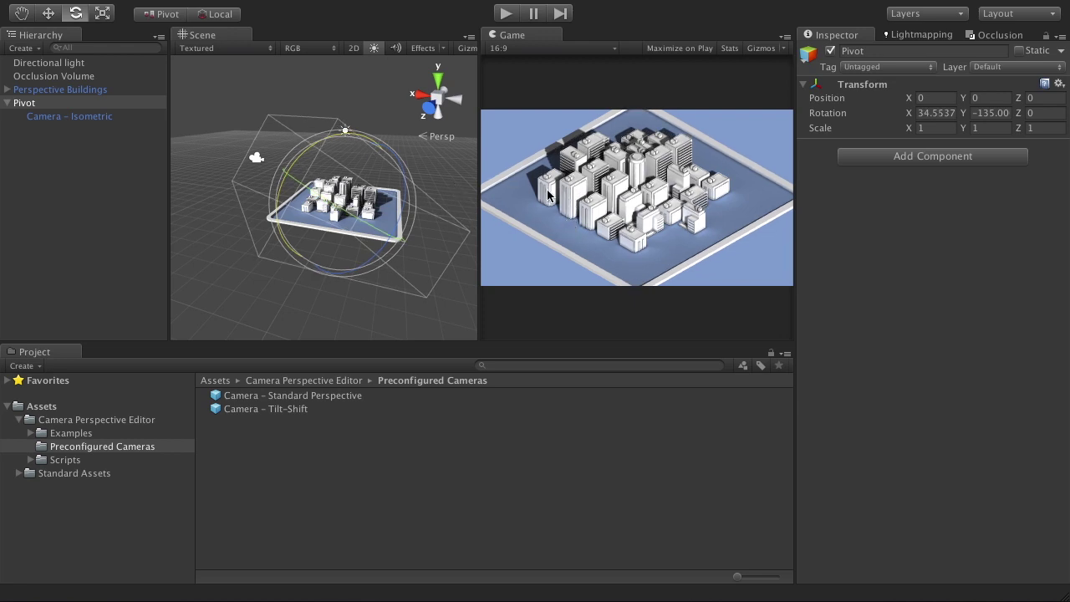
left_click_drag(296, 163, 284, 241)
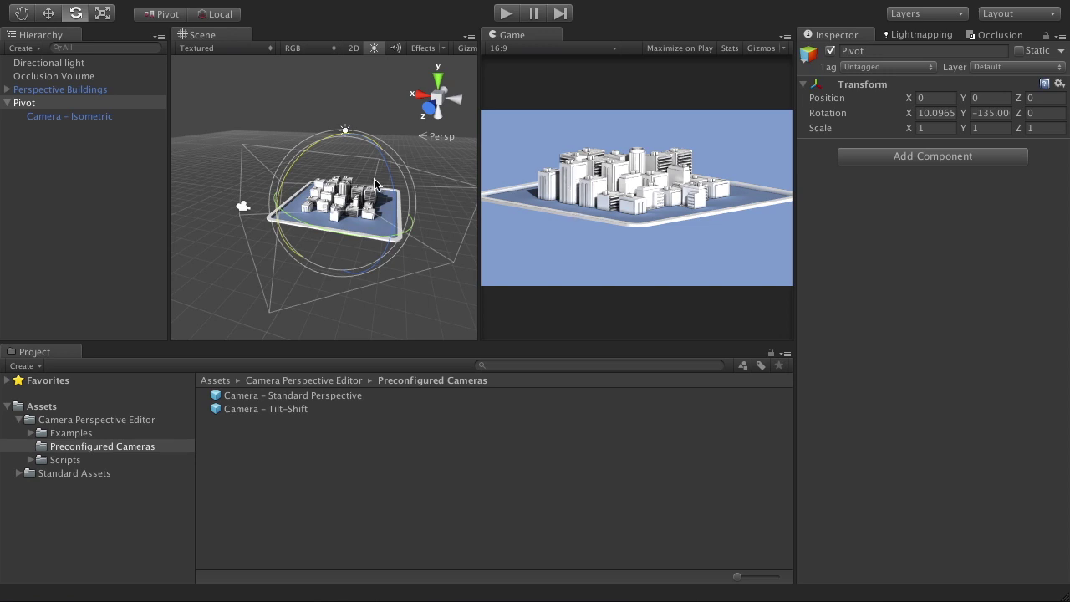
left_click_drag(296, 160, 280, 183)
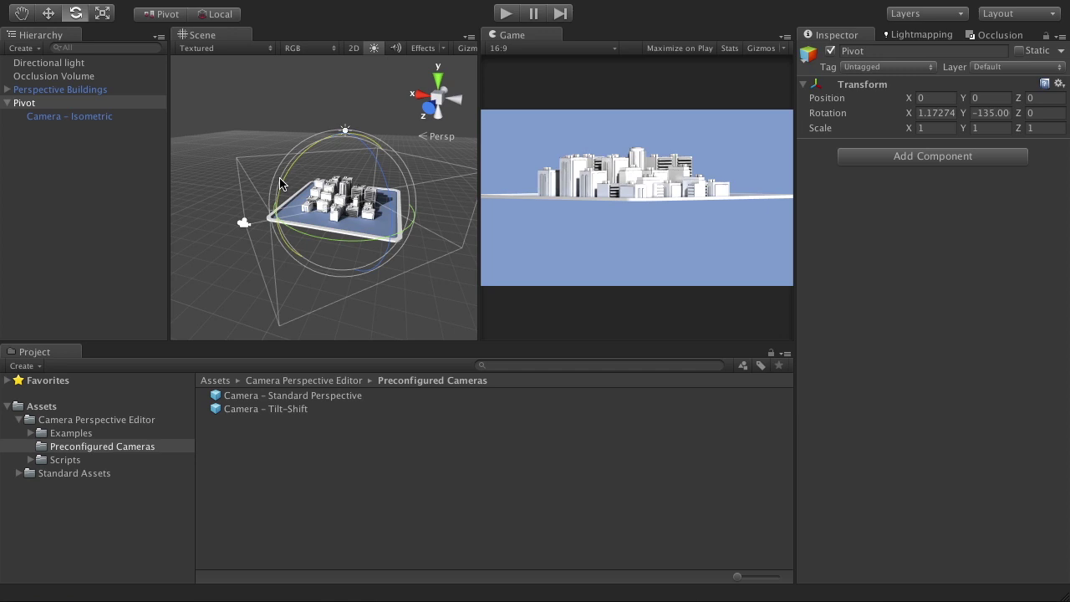
Reset the Pivot's X rotation to 0 and rename its child camera to Camera – True Isometric
left_click(934, 113)
type("0")
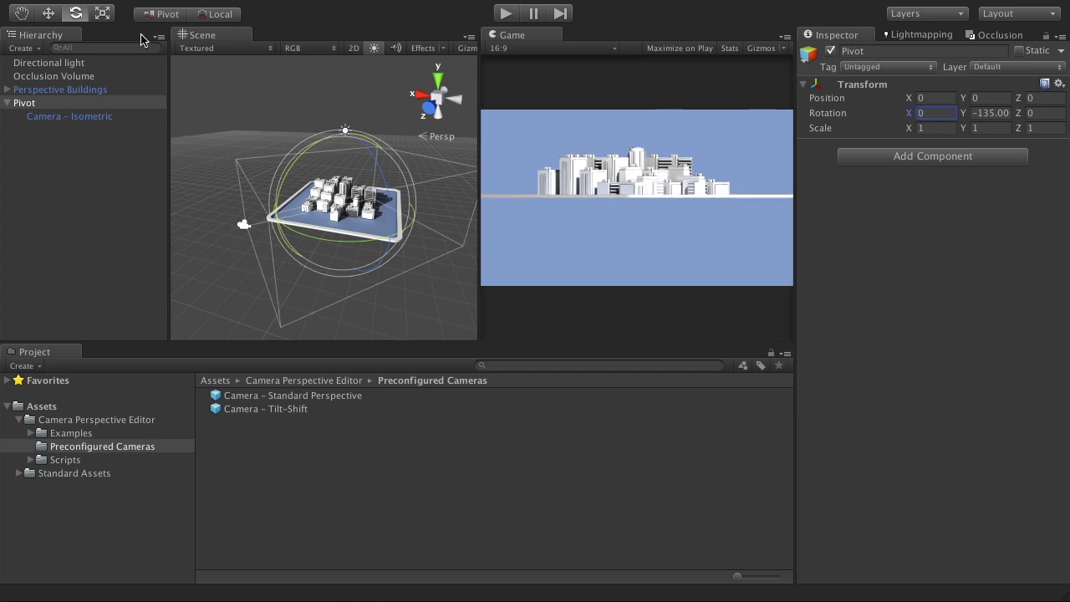
left_click(83, 116)
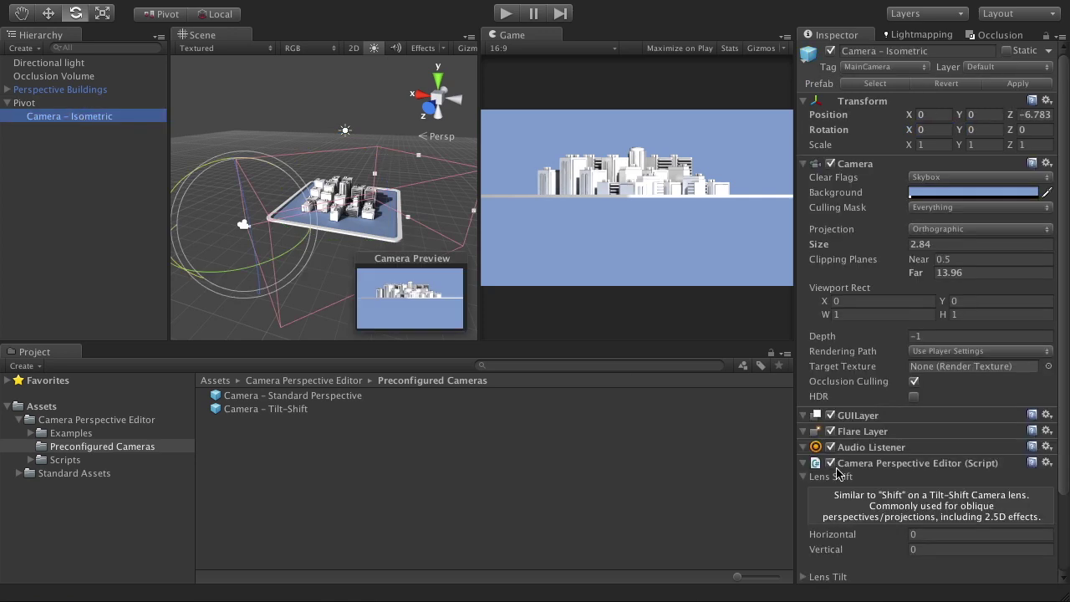
left_click(92, 118)
left_click(71, 117)
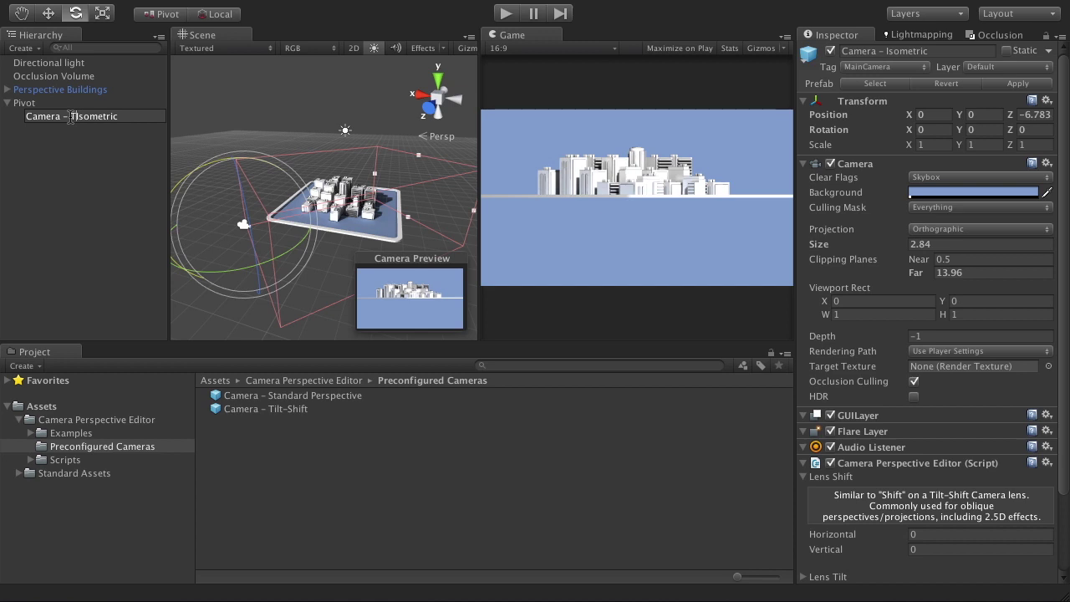
type("True")
key("Return")
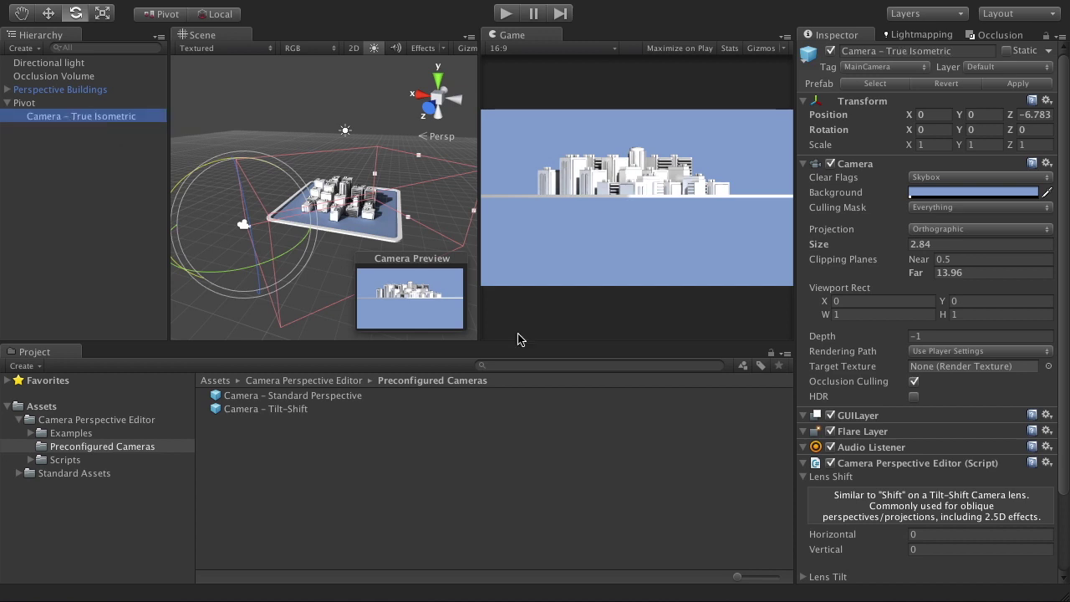
Set the camera's vertical Lens Shift to -0.27 and raise the Pivot to a Y position of about 3.68
scroll(869, 523, "down", 2)
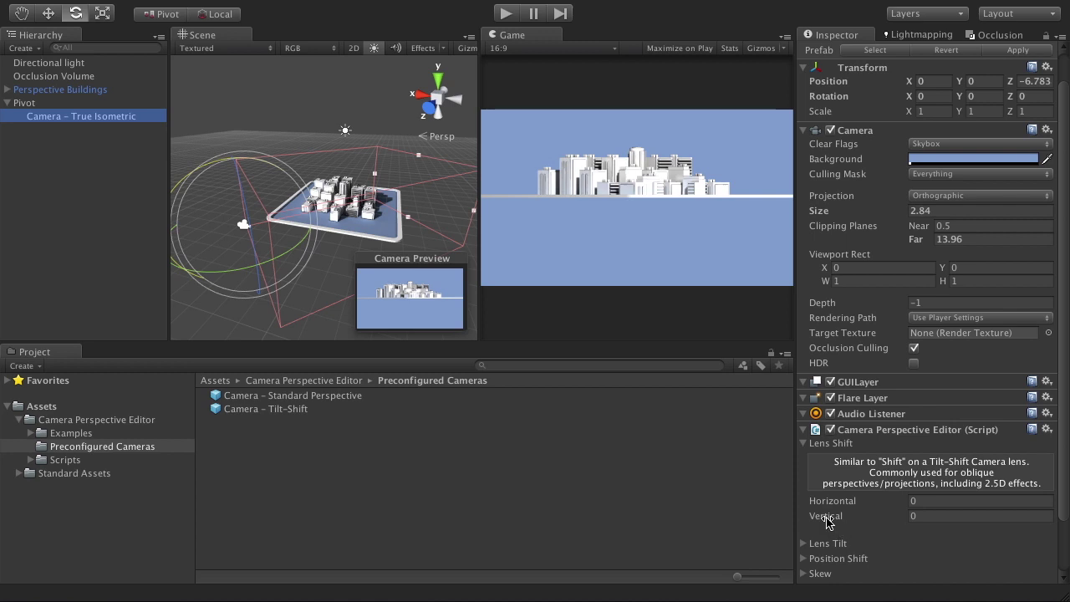
left_click(826, 520)
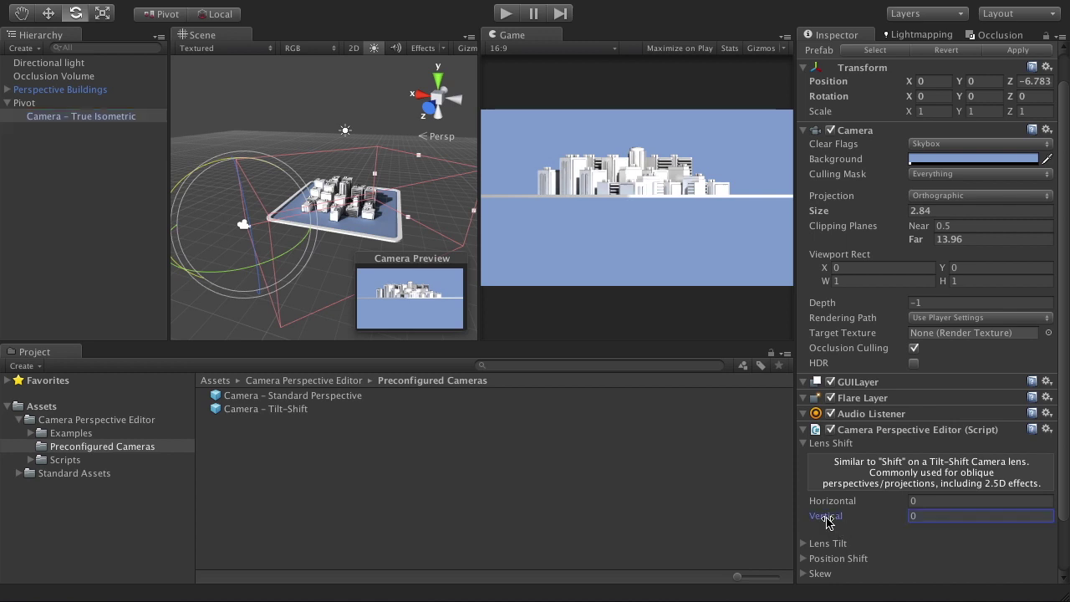
left_click_drag(826, 520, 814, 522)
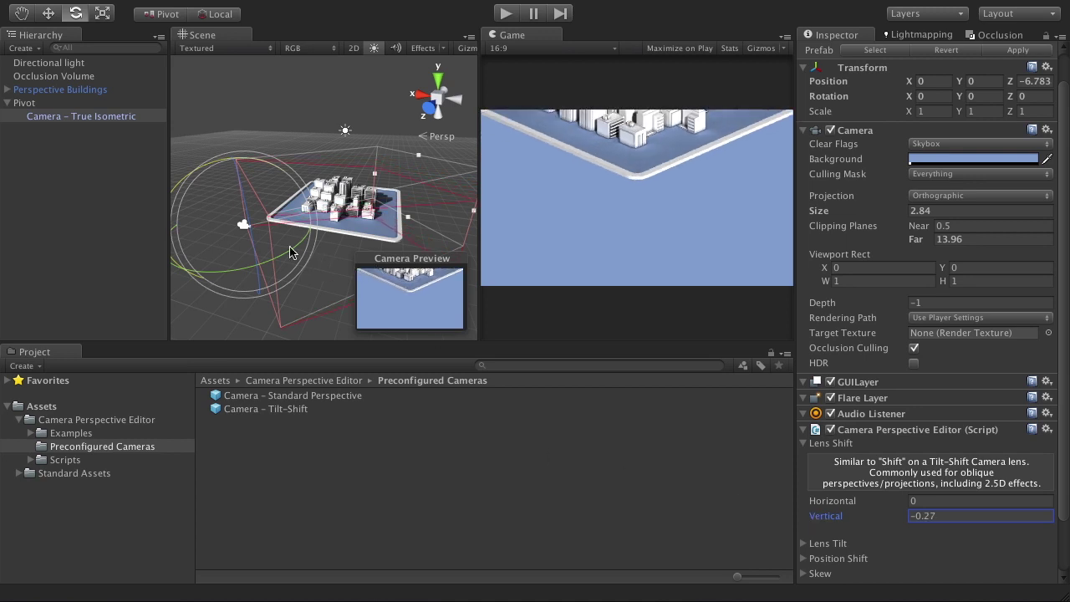
left_click(24, 102)
key("w")
left_click_drag(342, 147, 354, 97)
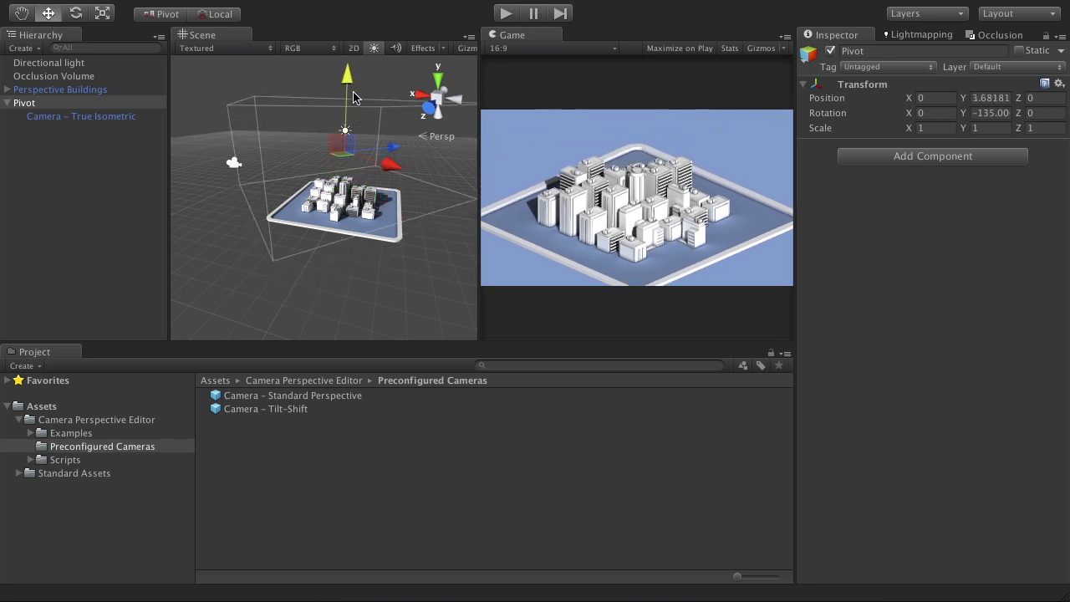
Set the vertical Lens Shift of Camera – True Isometric to -0.35
left_click(45, 116)
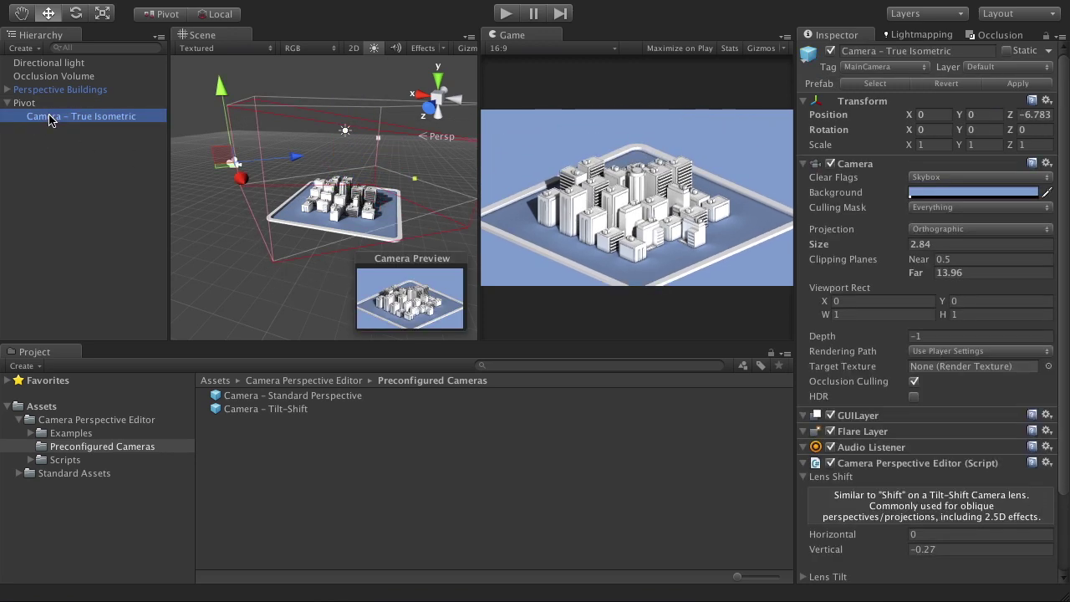
left_click(824, 551)
mouse_move(826, 551)
left_mouse_down()
mouse_move(807, 550)
mouse_move(828, 547)
left_mouse_up()
left_click_drag(814, 548, 819, 549)
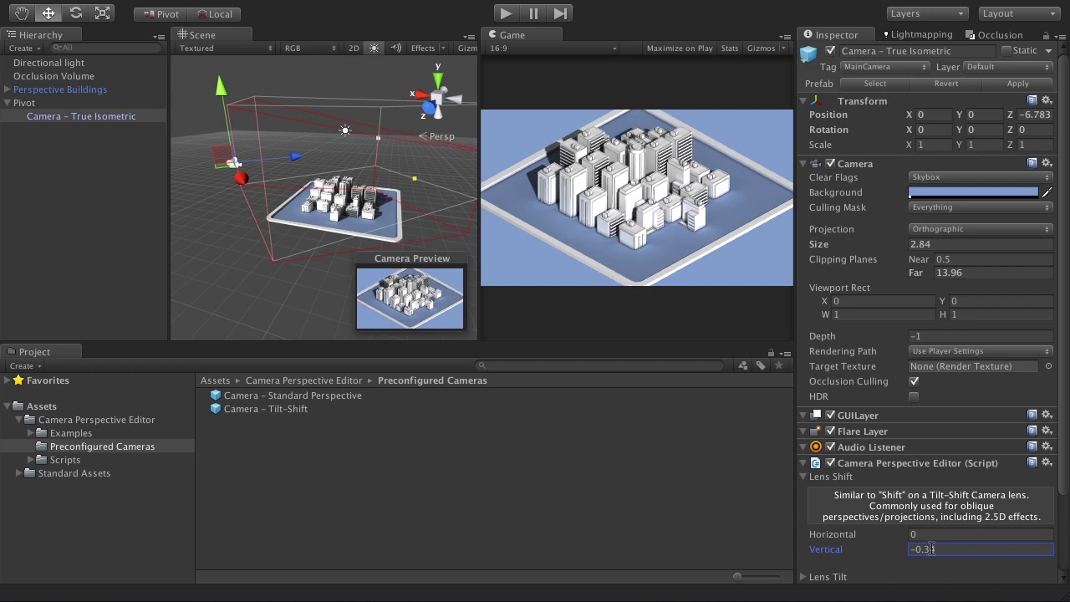
left_click_drag(930, 548, 975, 556)
type("5")
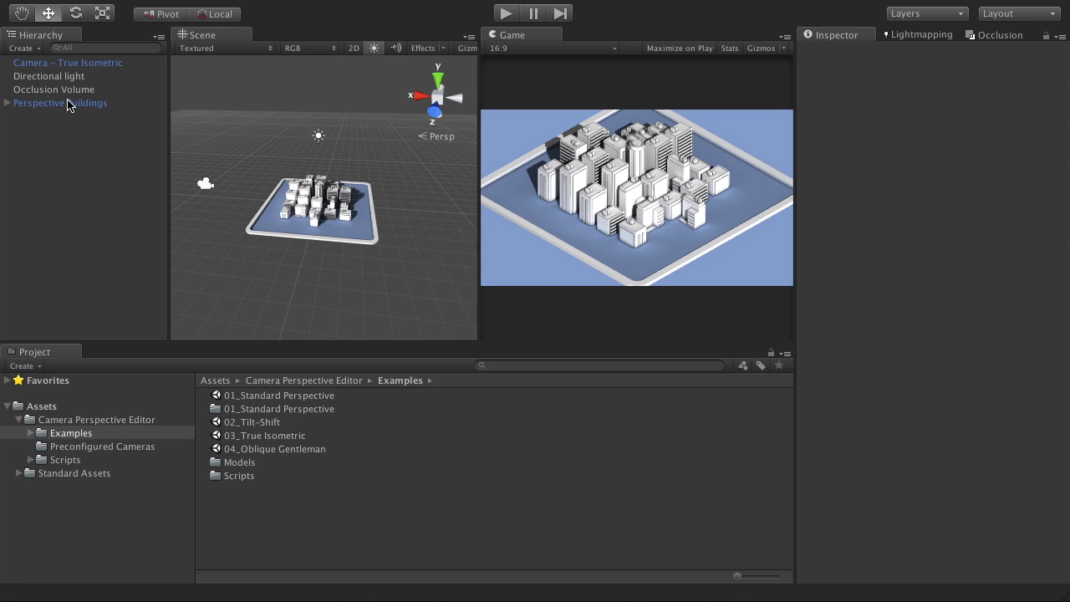
Set all position values and the Y rotation of Camera – True Isometric to 0
left_click(62, 65)
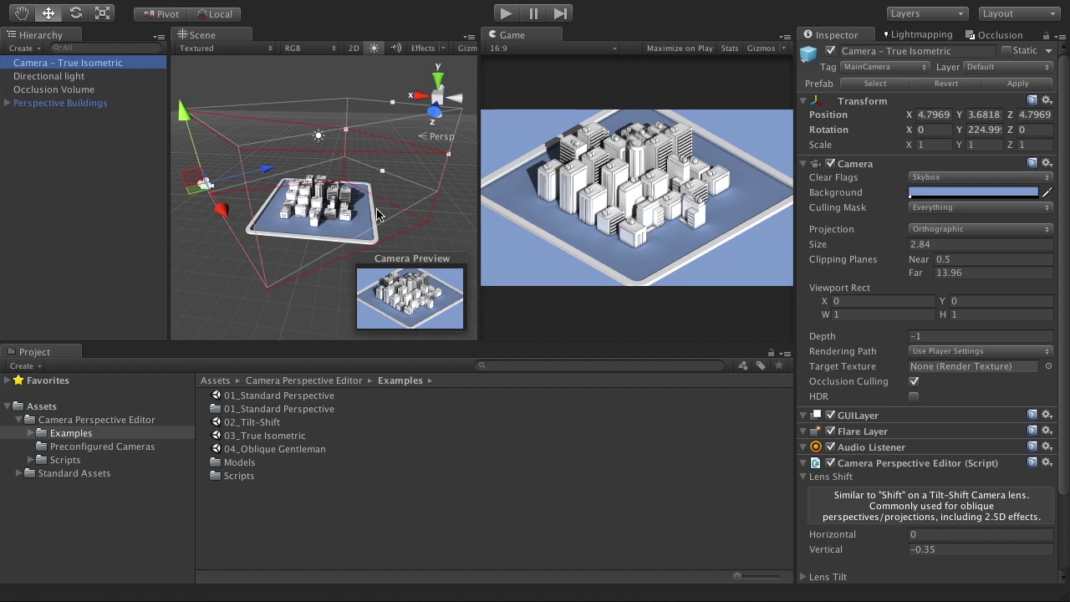
left_click(935, 114)
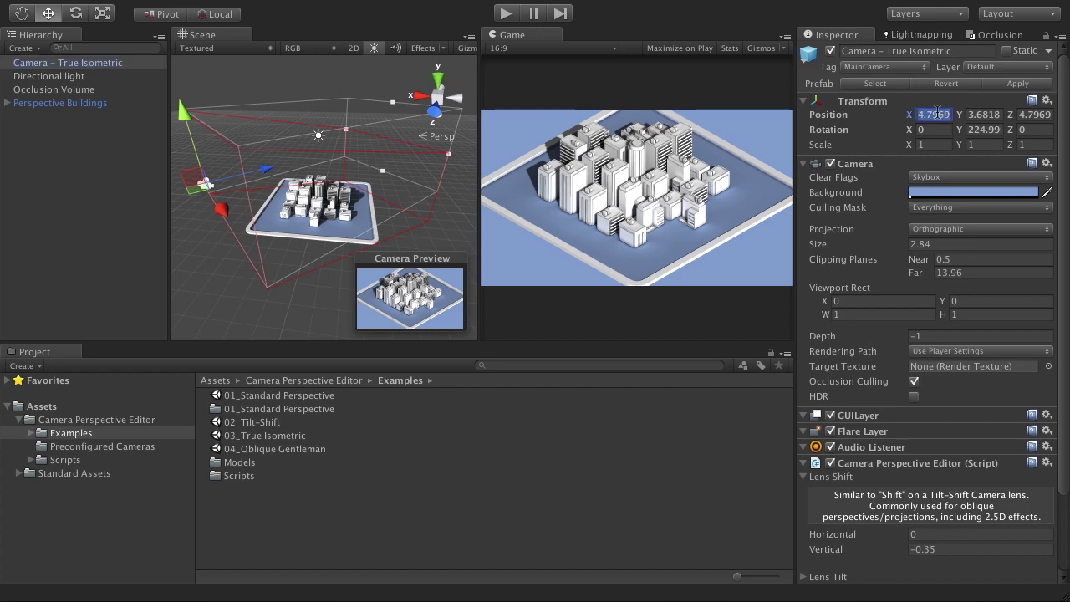
type("0")
key("Tab")
type("0")
key("Tab")
type("0")
key("Tab")
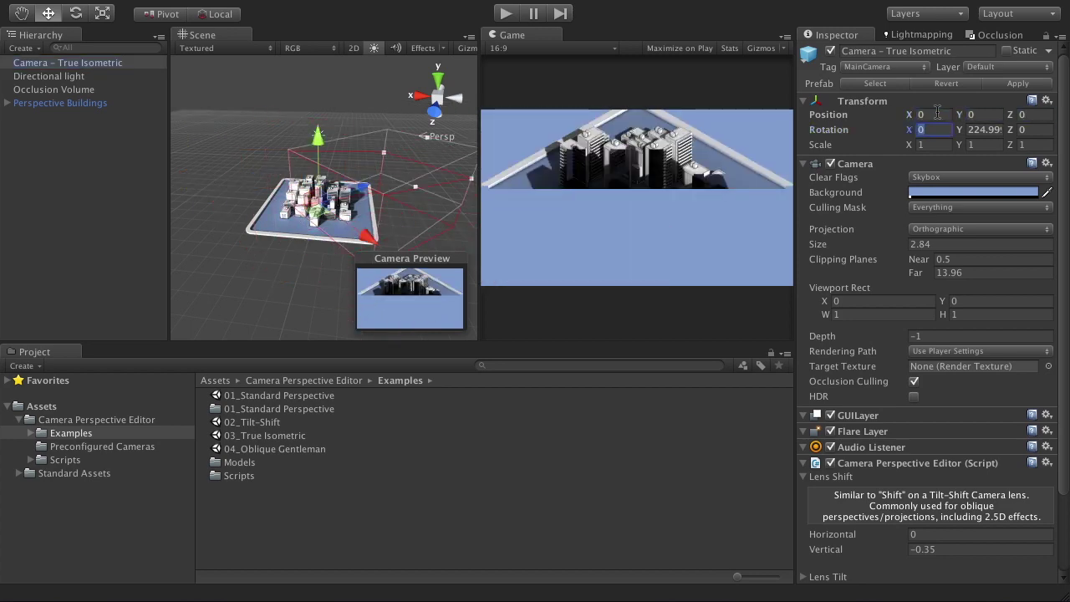
key("Tab")
type("0")
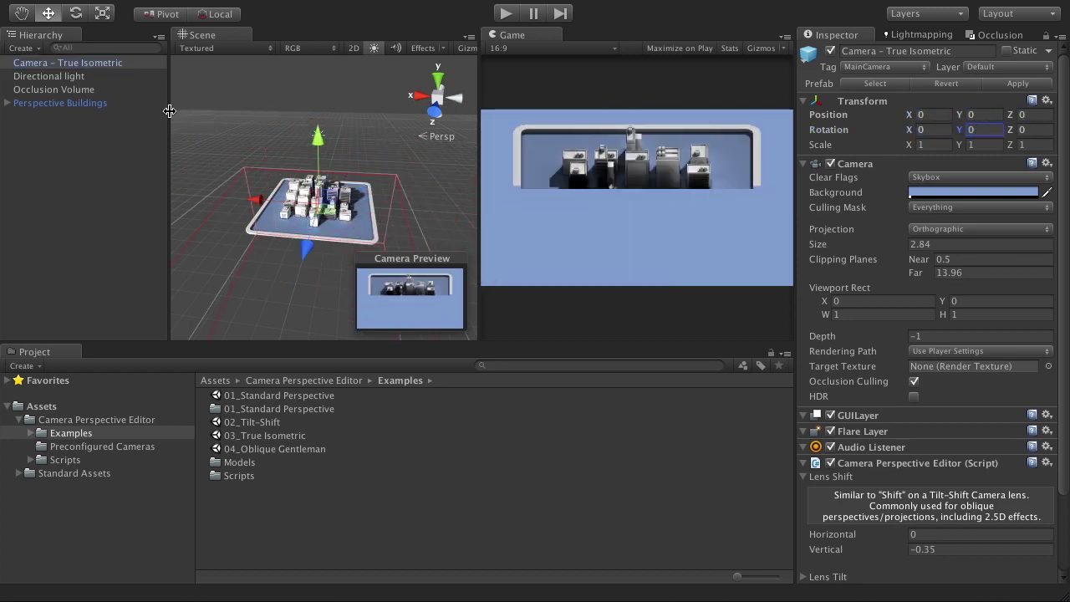
Rename the camera to Camera – Oblique Gentleman and save it as a prefab in Preconfigured Cameras
left_click(888, 52)
left_click_drag(956, 53, 889, 53)
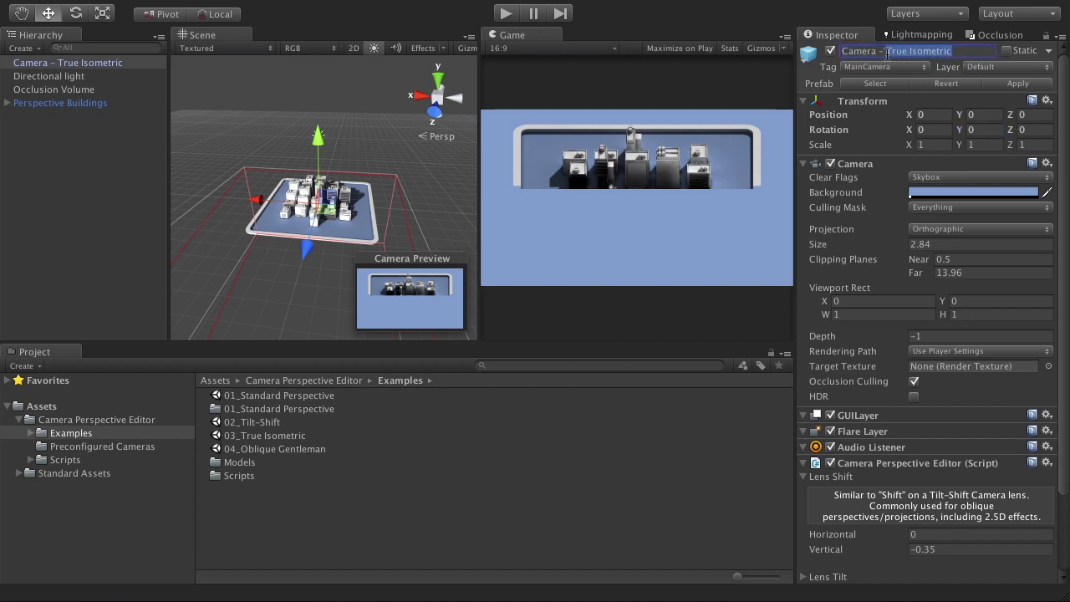
type("Obliq")
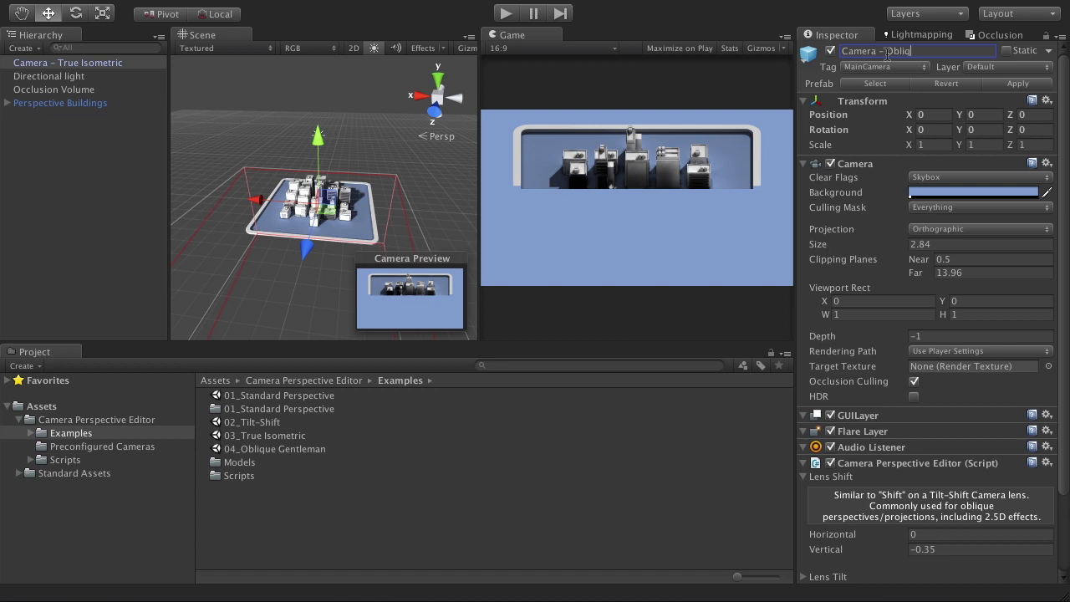
type("ue Gentleman")
key("Return")
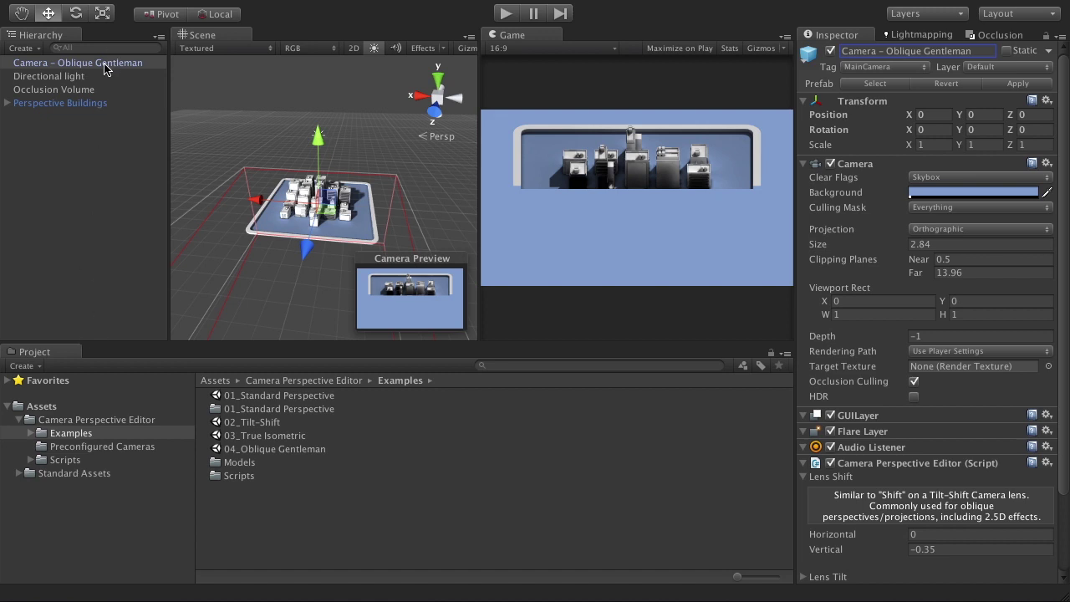
left_click_drag(104, 69, 145, 449)
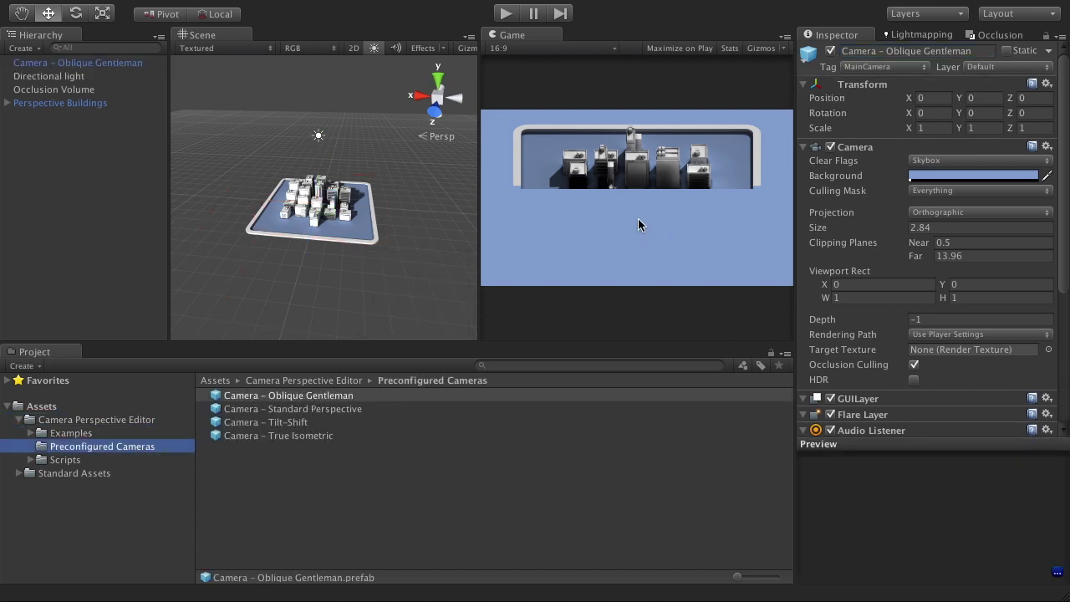
Reset the Camera Perspective Editor component on the Camera – Oblique Gentleman object in the scene
left_click(62, 65)
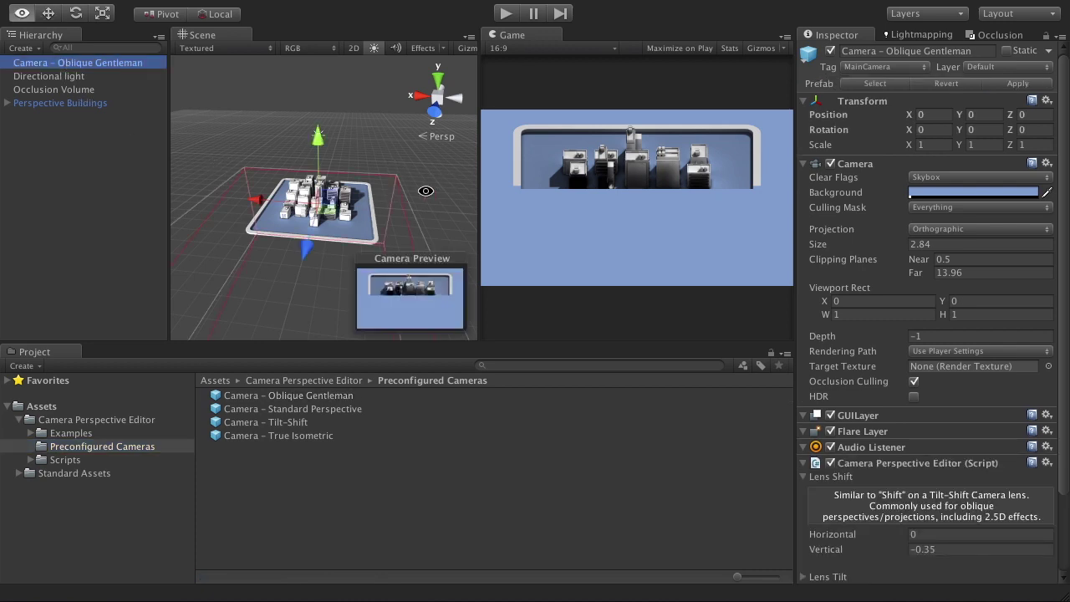
left_click_drag(424, 191, 217, 226, "alt")
right_click(894, 460)
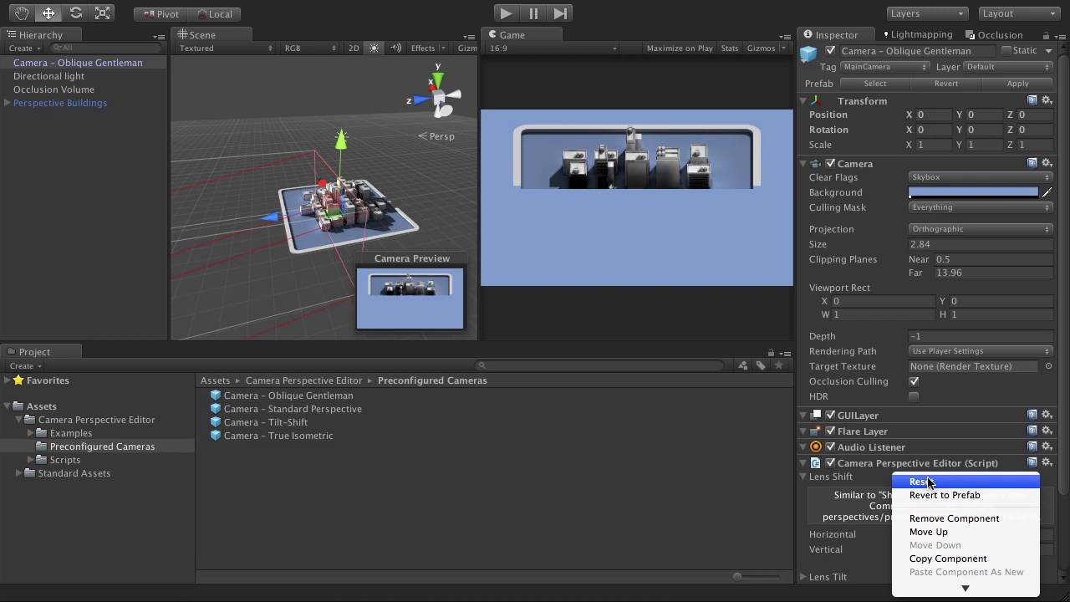
left_click(929, 481)
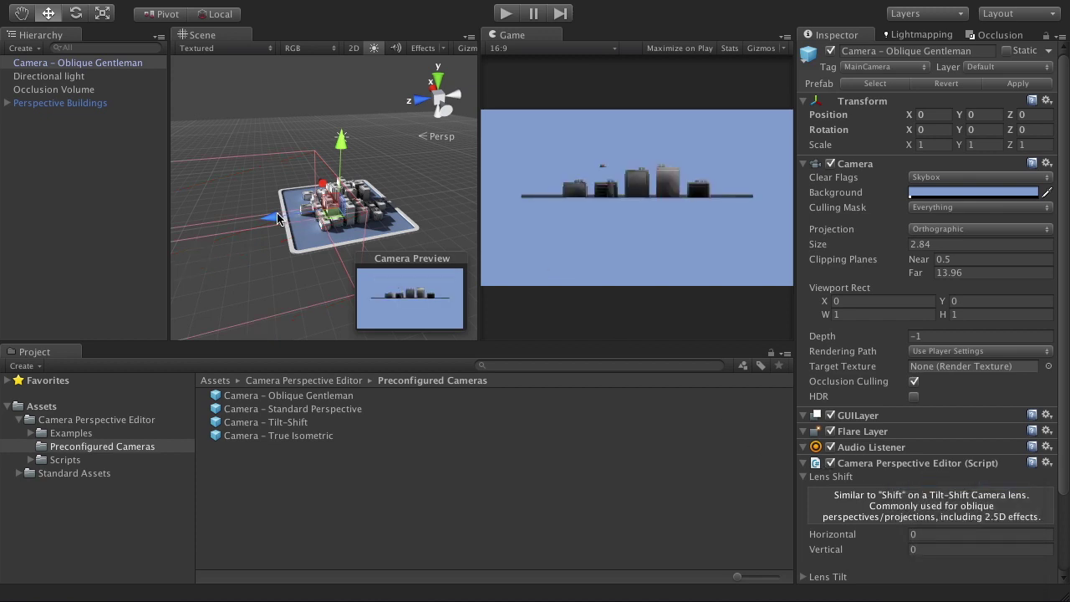
Rotate the camera to -180 degrees about Y and move it to about X 6.78, Y 2.10, Z 5.90
left_click_drag(309, 218, 929, 232)
key("e")
key("w")
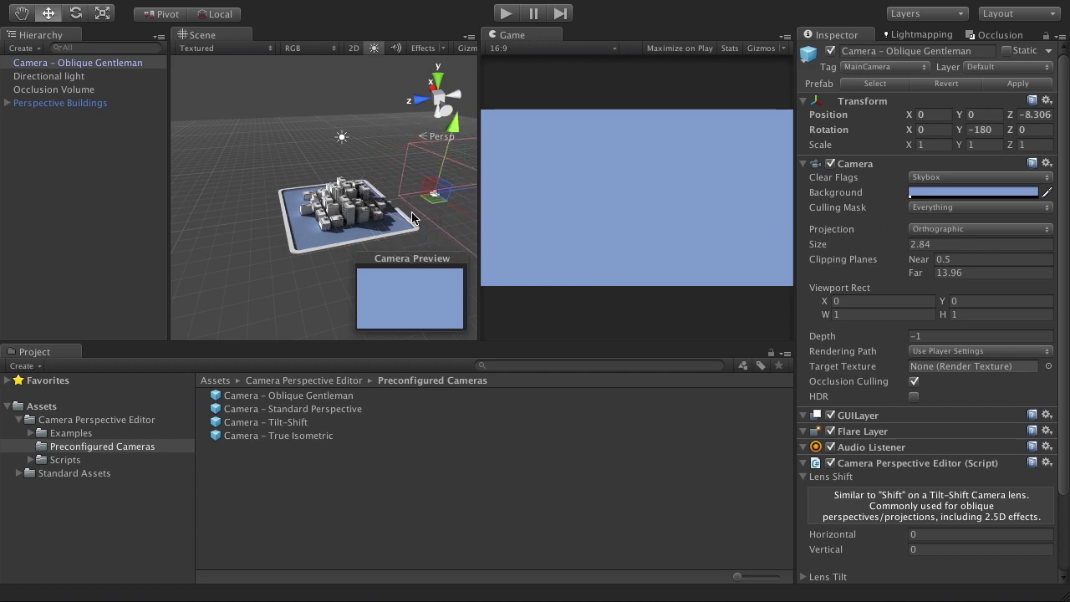
left_click_drag(473, 195, 331, 217)
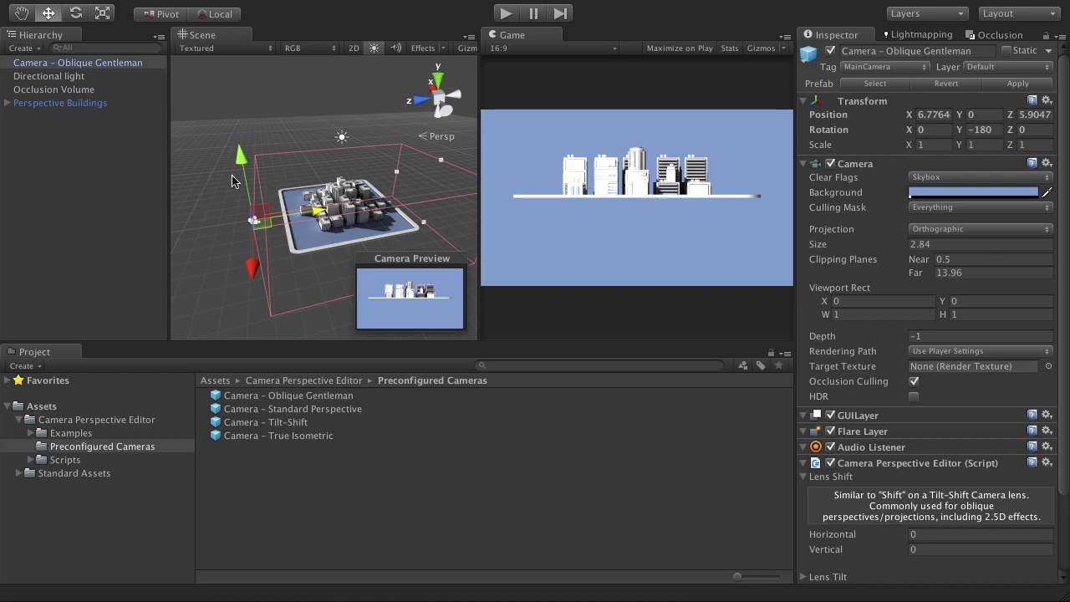
left_click_drag(231, 175, 246, 138)
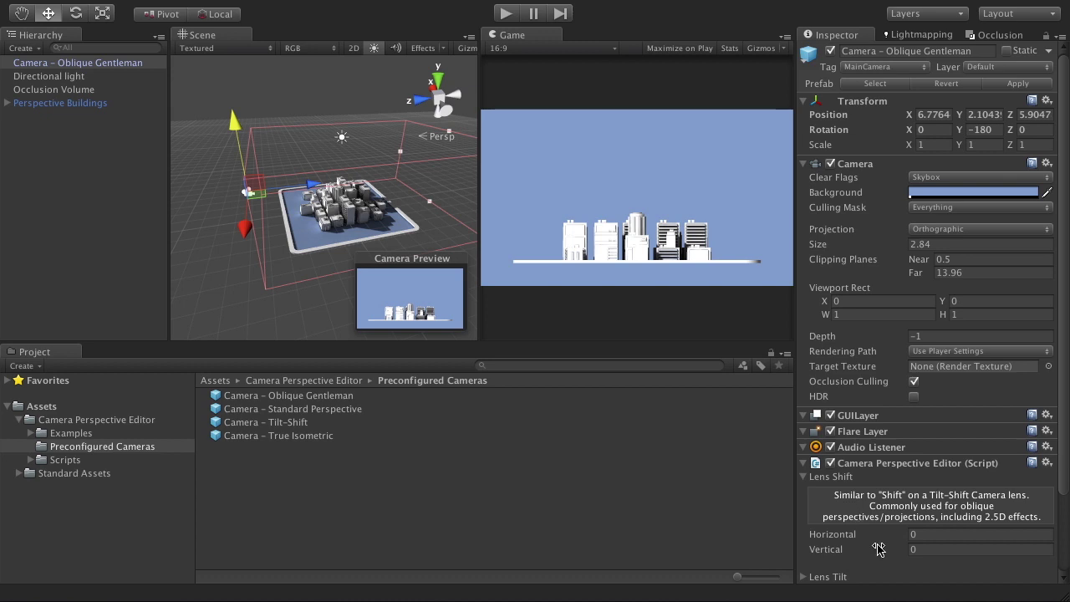
Set the Lens Shift to -0.12 horizontal and -0.27 vertical, and reposition the camera to about X -2.03, Y 2.81
left_click_drag(836, 539, 823, 553)
left_click(829, 551)
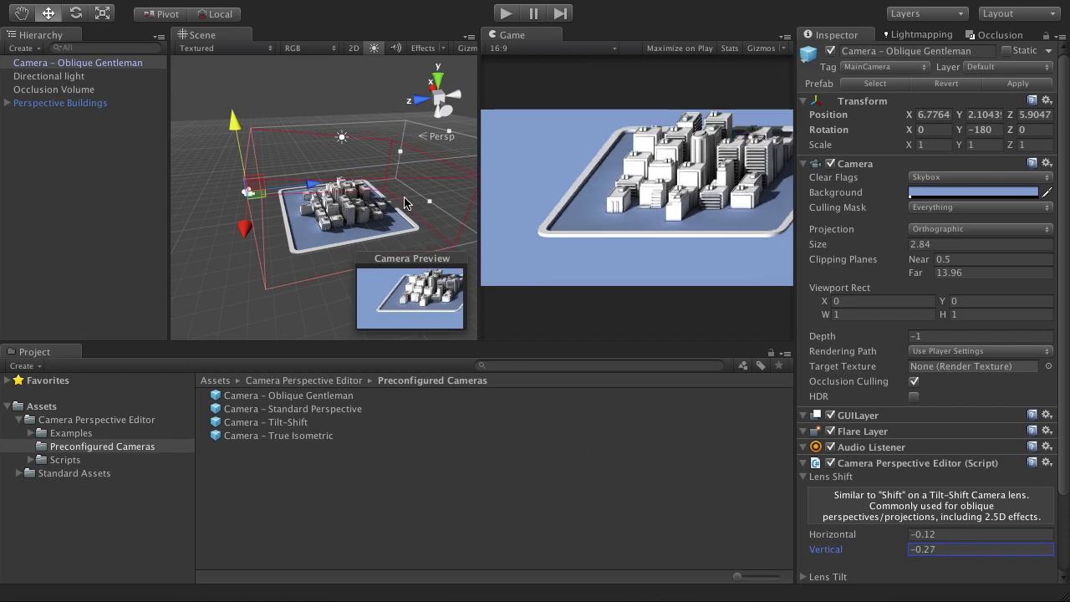
left_click_drag(243, 213, 356, 263, "alt")
mouse_move(294, 165)
left_mouse_down()
mouse_move(293, 144)
mouse_move(293, 154)
left_mouse_up()
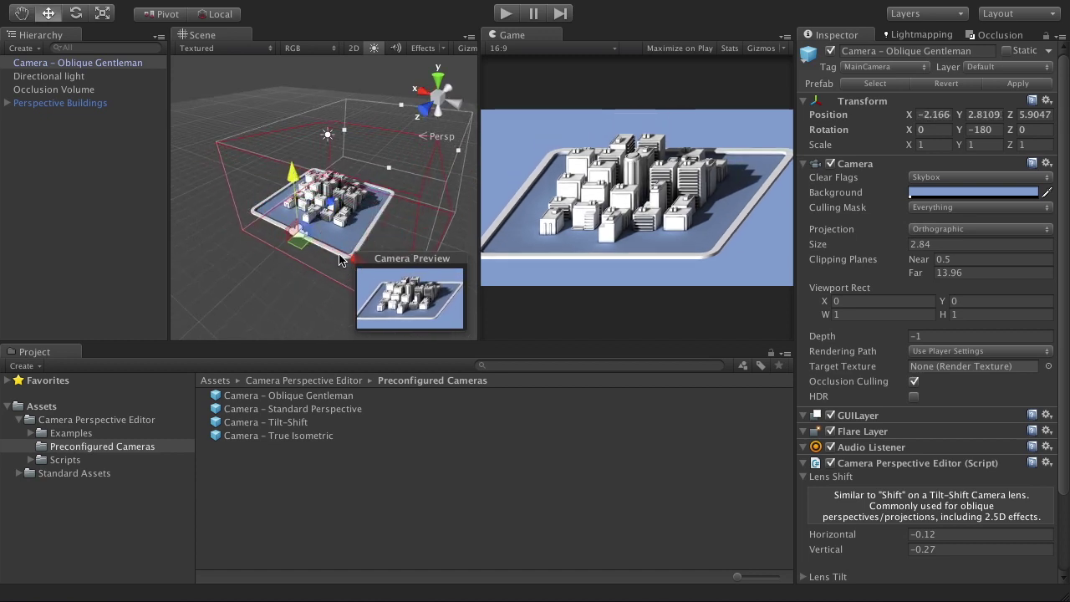
left_click_drag(343, 259, 338, 254)
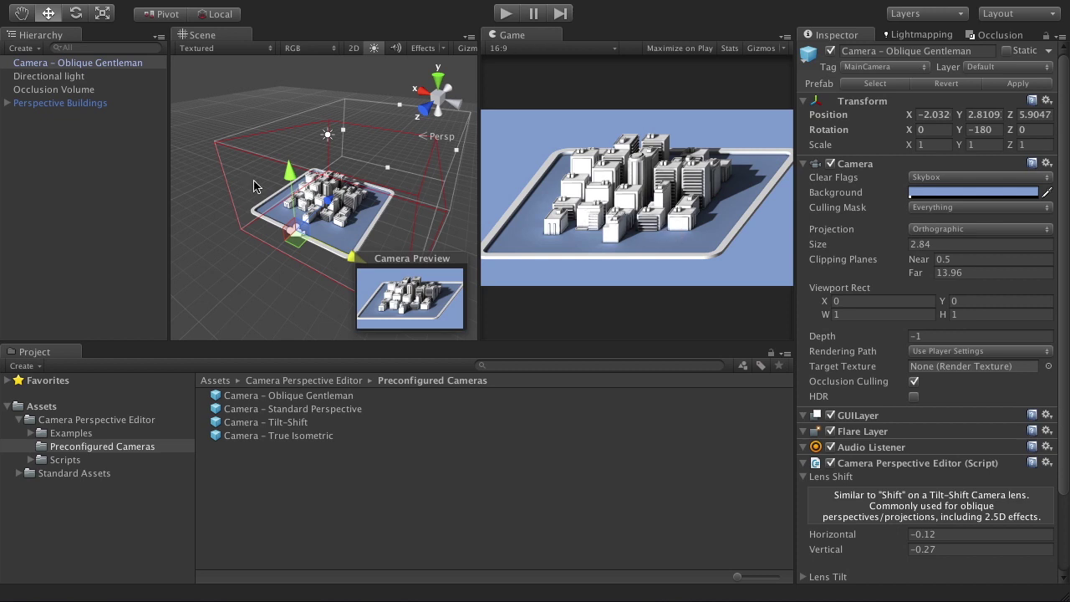
left_click_drag(253, 180, 269, 179, "alt")
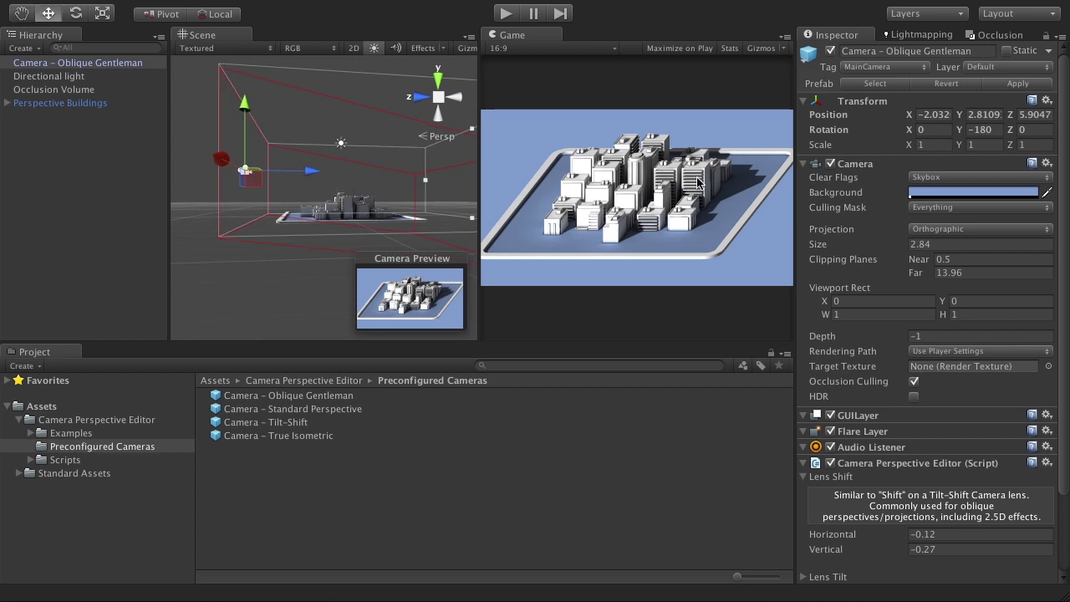
left_click_drag(381, 193, 348, 199, "alt")
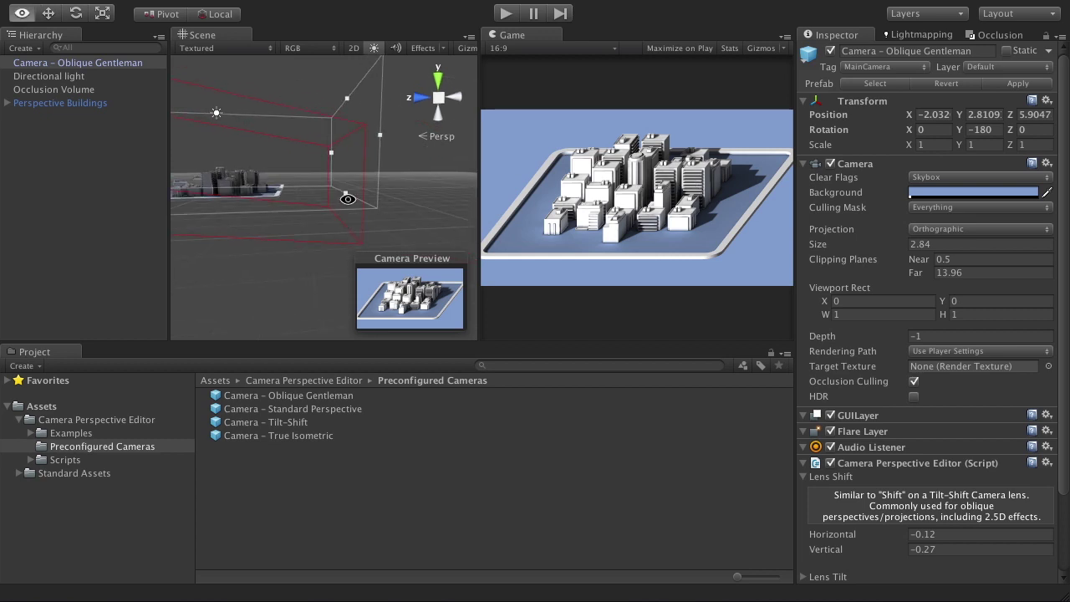
left_click_drag(357, 148, 393, 157, "alt")
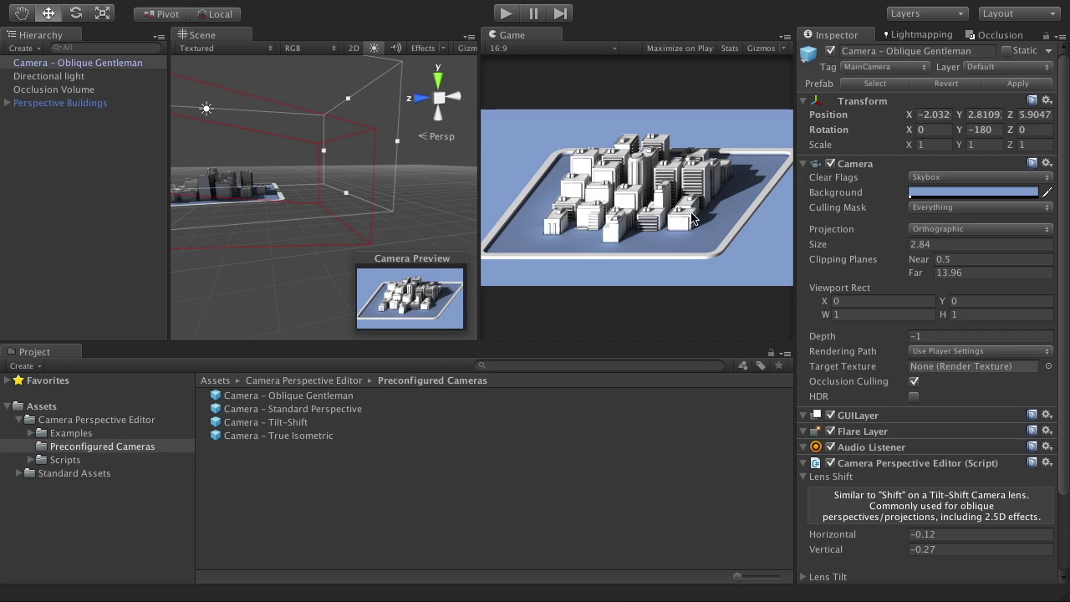
left_click(77, 195)
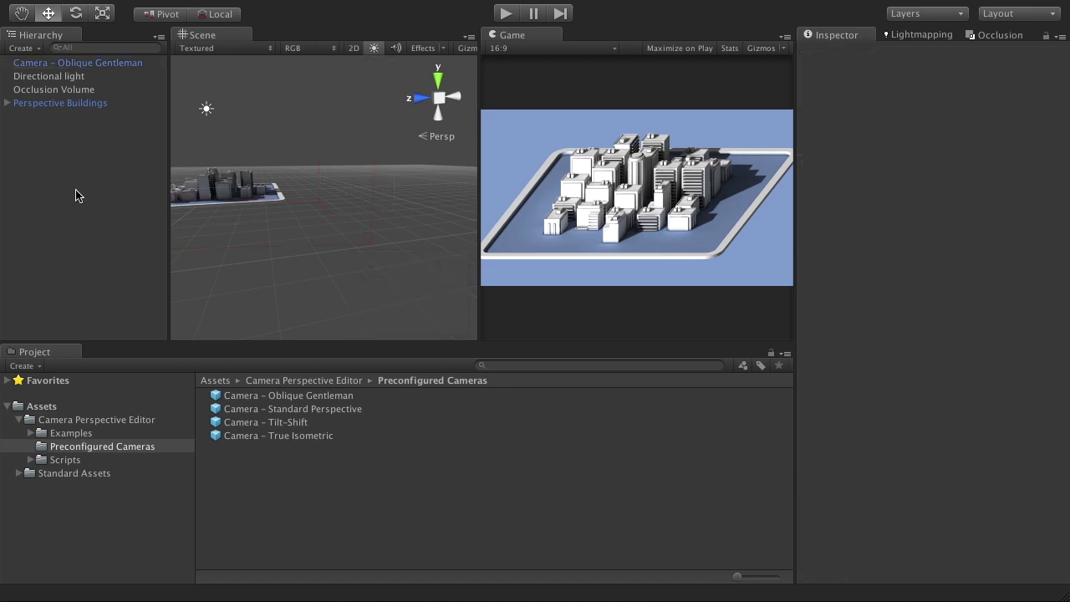
Rename the camera to Camera – Oblique Frontal and save it as a prefab in Preconfigured Cameras
left_click(91, 64)
left_click(90, 64)
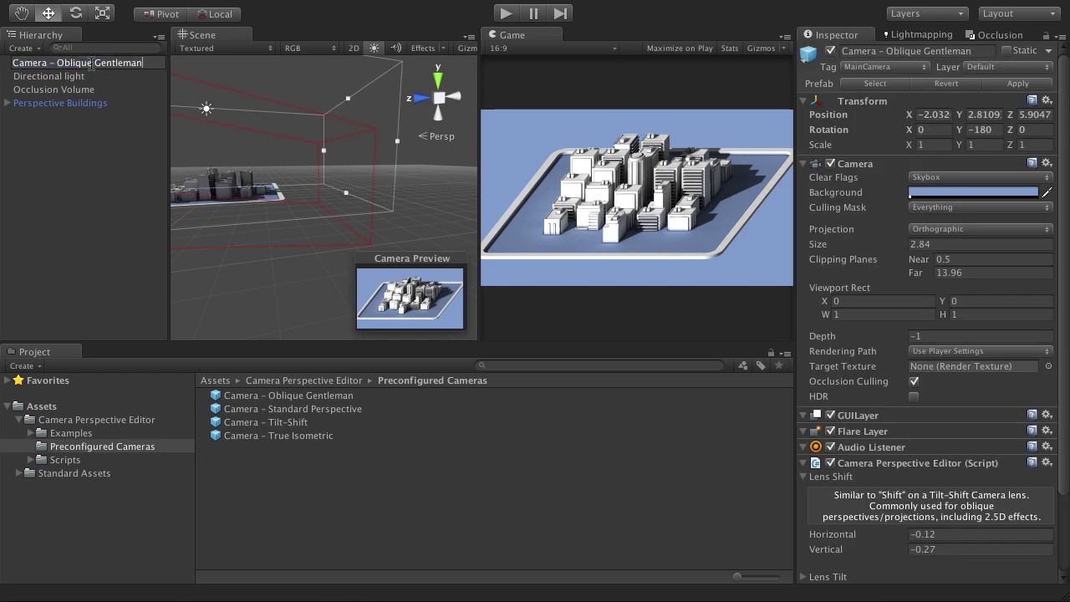
key("BackSpace")
key("BackSpace")
key("BackSpace")
key("BackSpace")
key("BackSpace")
key("BackSpace")
key("BackSpace")
key("BackSpace")
key("BackSpace")
key("BackSpace")
key("Return")
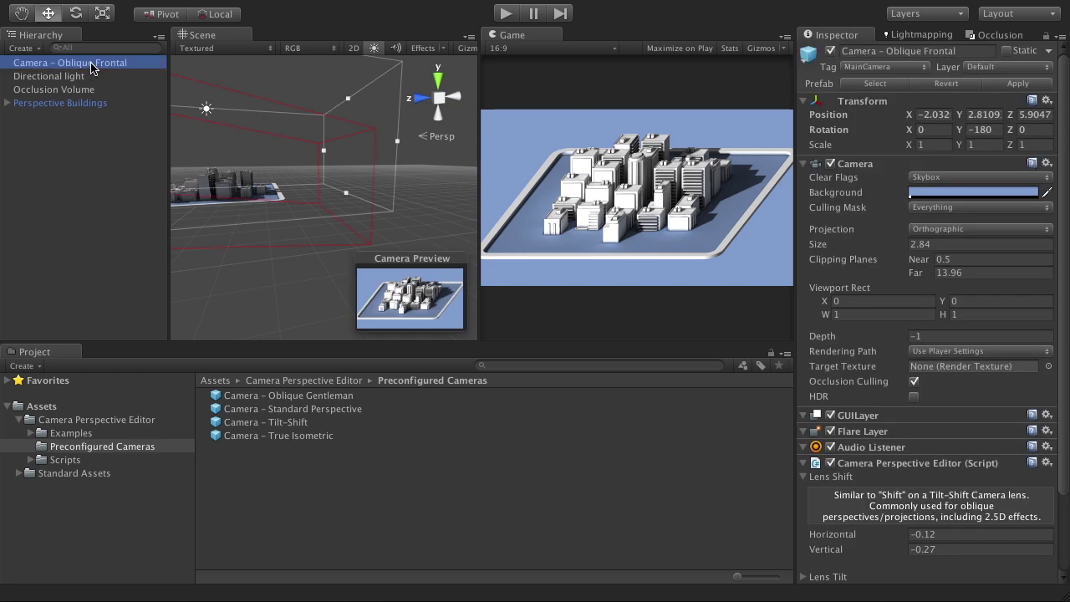
left_click_drag(90, 68, 254, 482)
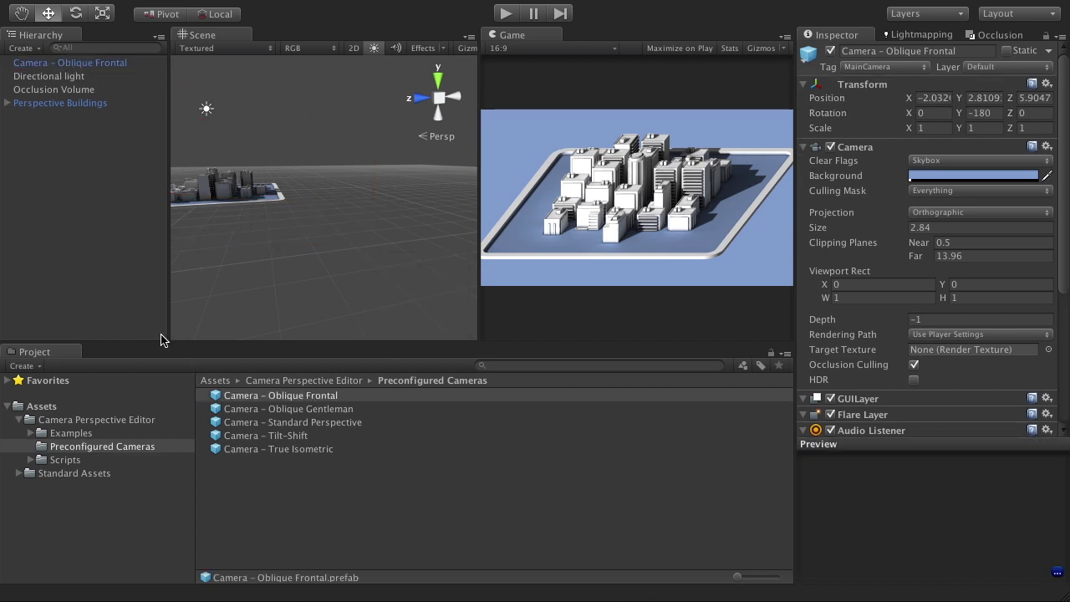
Set the Oblique Frontal camera's horizontal Lens Shift to 0 and its X position to 0
key("alt")
left_click_drag(278, 210, 477, 217, "alt")
left_click(315, 194)
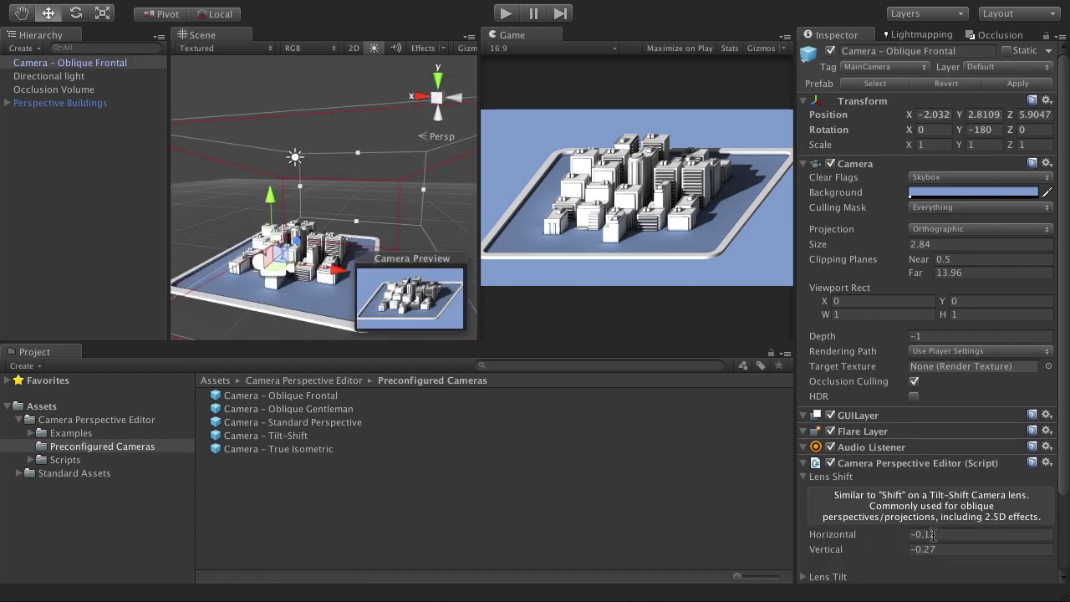
left_click(906, 536)
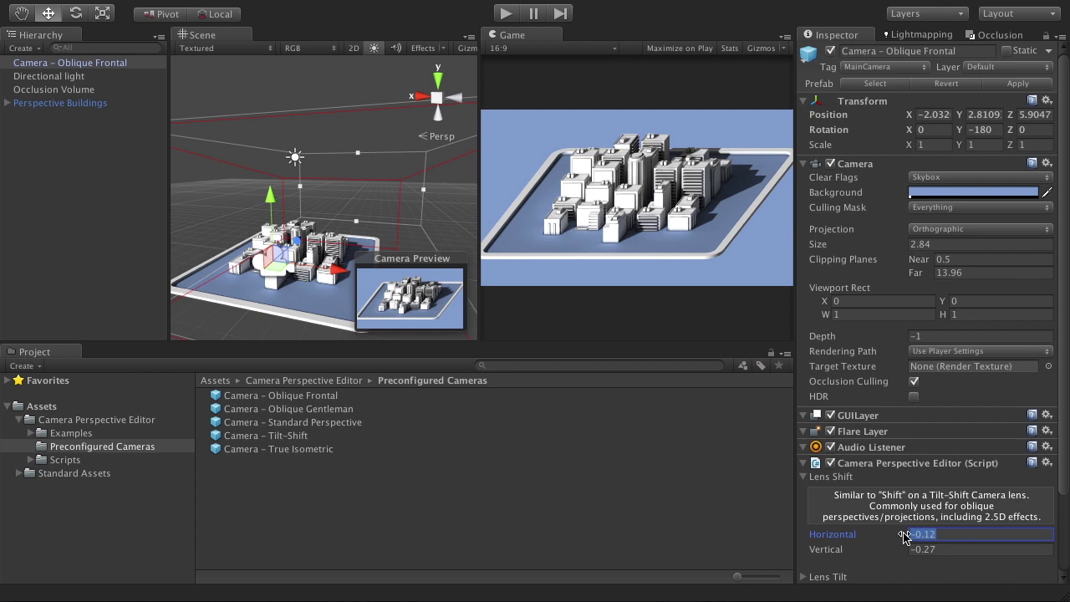
type("0")
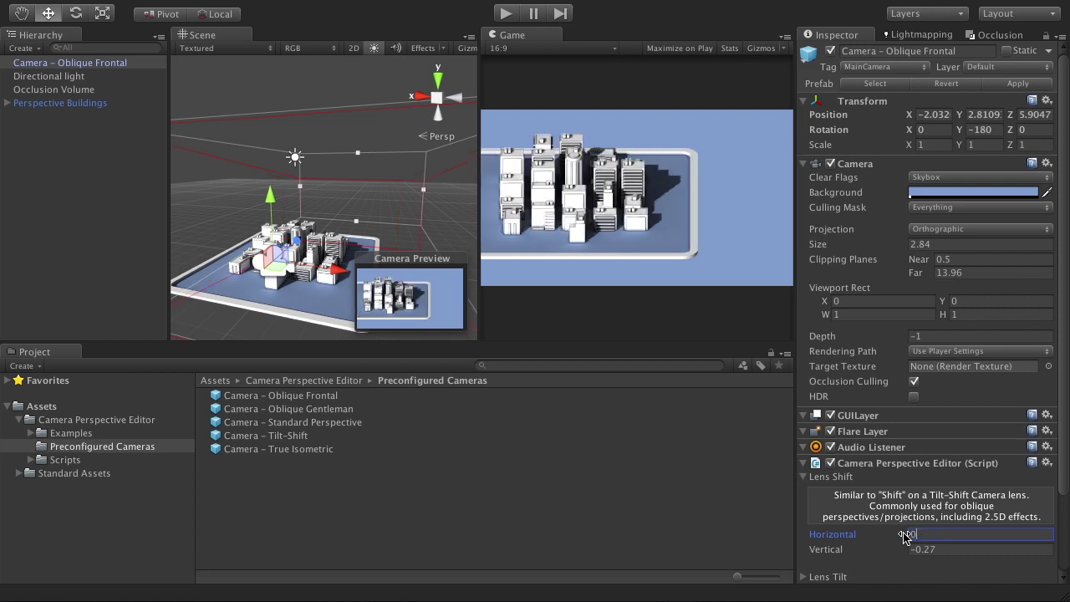
left_click(932, 115)
type("0")
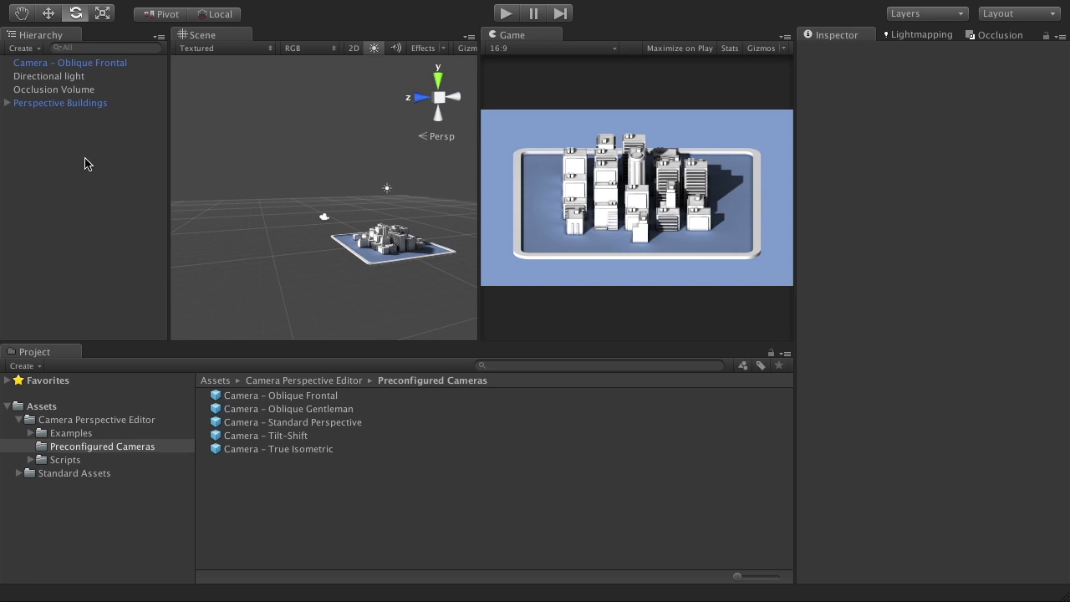
Rename the camera to Camera – Oblique Top and save it as a prefab in Preconfigured Cameras
left_click(76, 67)
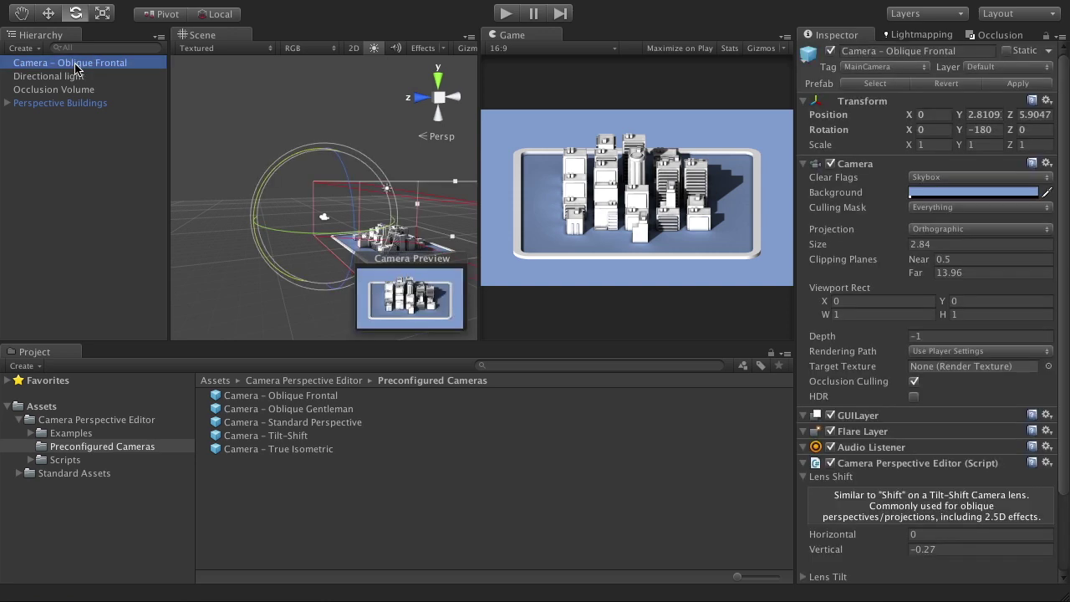
left_click(111, 64)
double_click(111, 64)
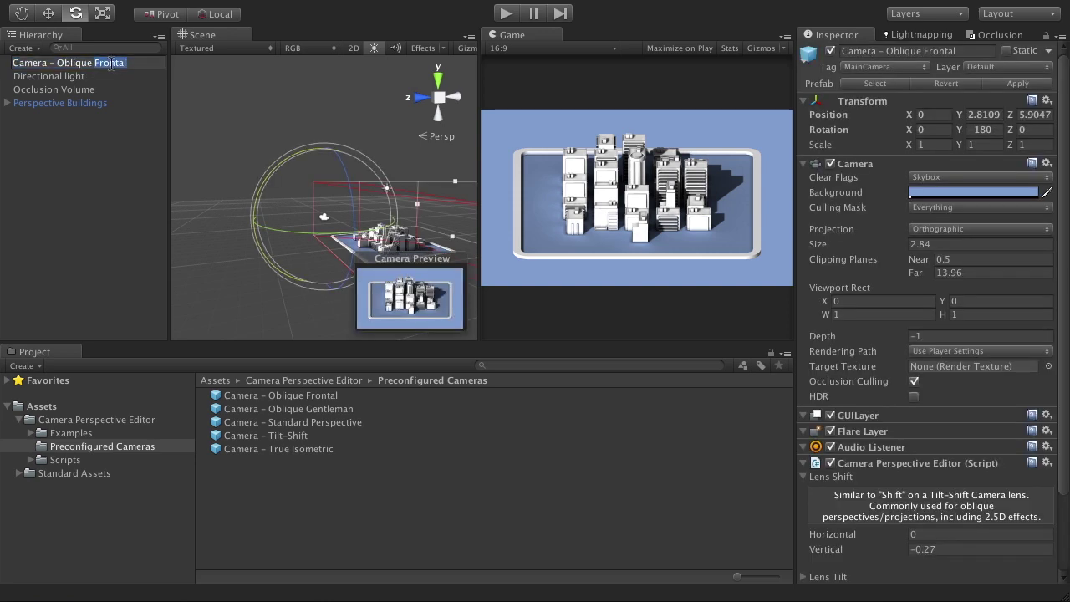
type("Top")
key("Return")
left_click_drag(111, 67, 306, 512)
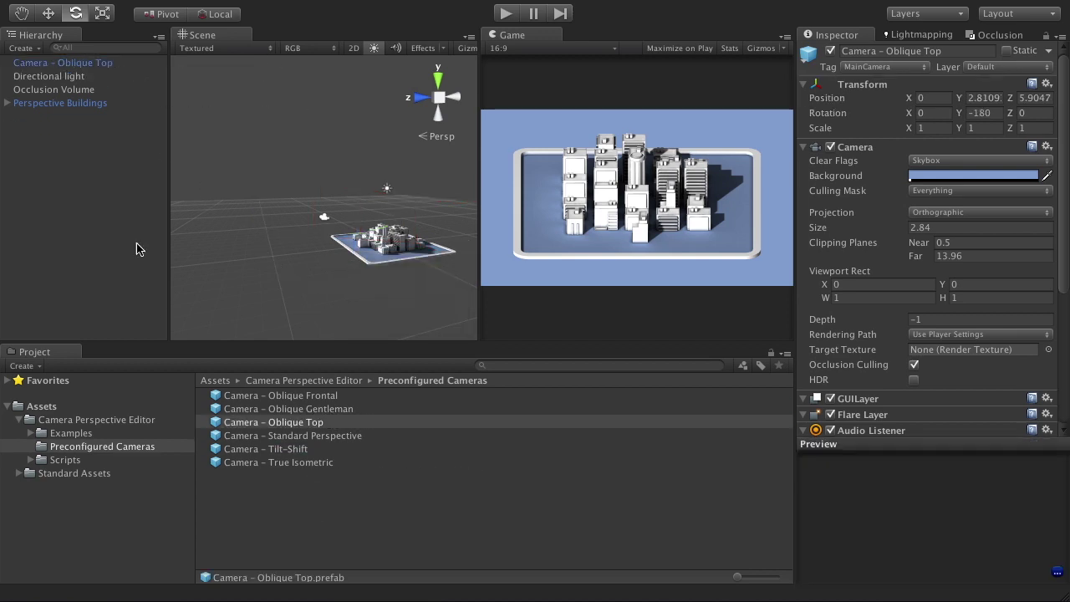
Rotate the Camera – Oblique Top object in the scene to 90 degrees about X so it looks straight down
left_click(106, 67)
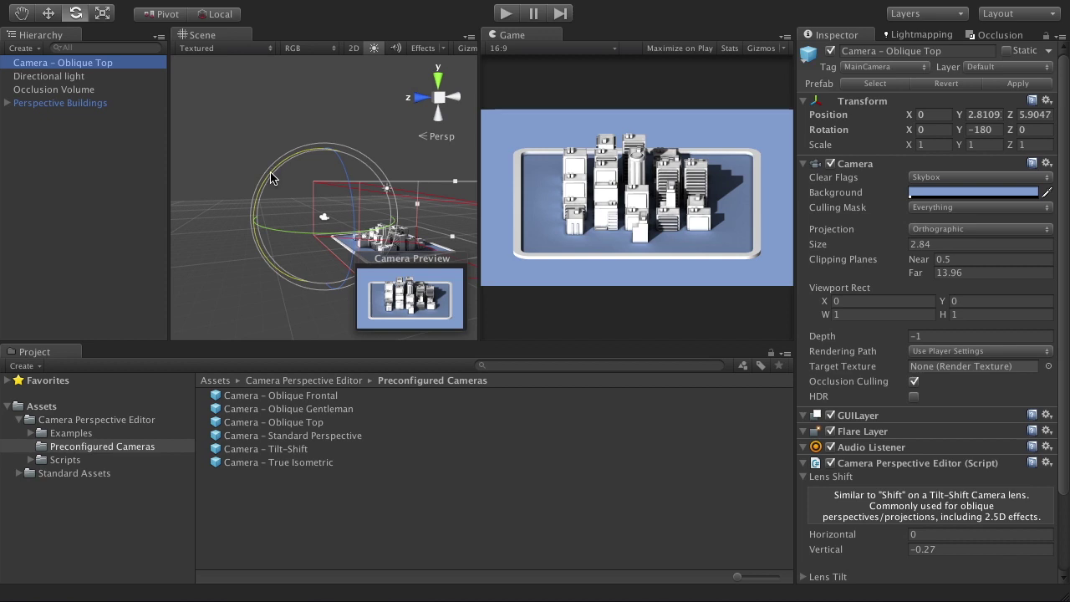
left_click_drag(270, 177, 307, 184)
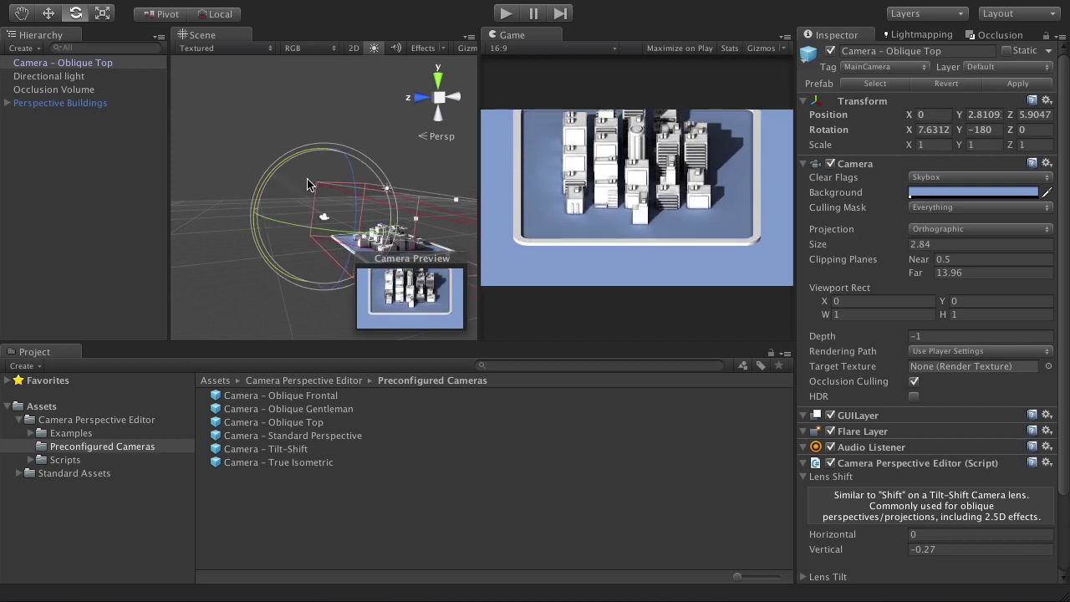
left_click_drag(308, 184, 596, 186)
Move the camera above the city to about X -5.11, Y 9.28, Z -4.80 and set its orthographic size to 3.12
key("w")
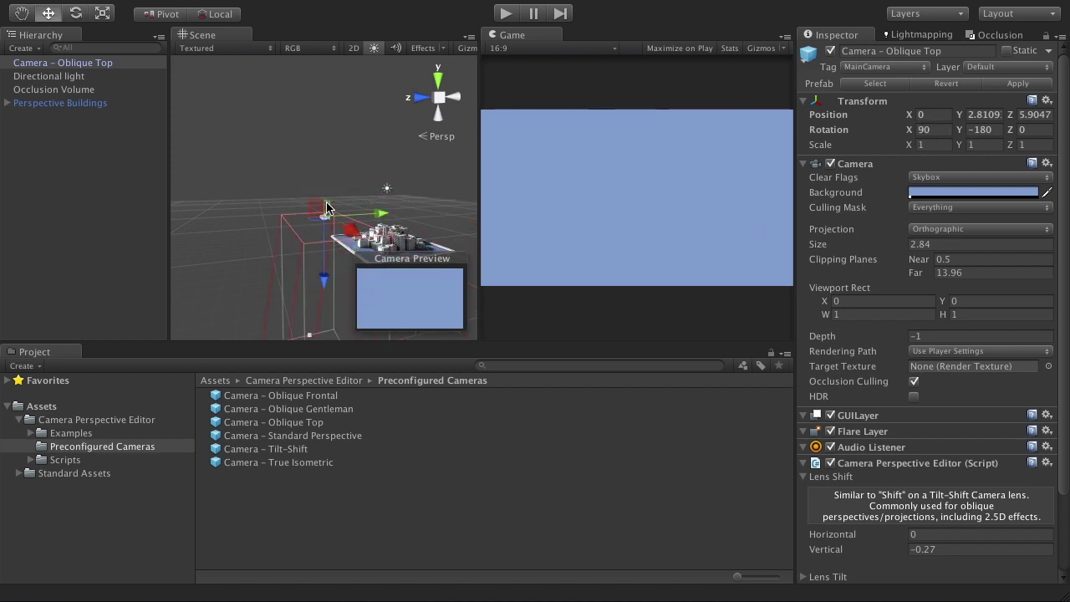
left_click_drag(316, 210, 415, 136)
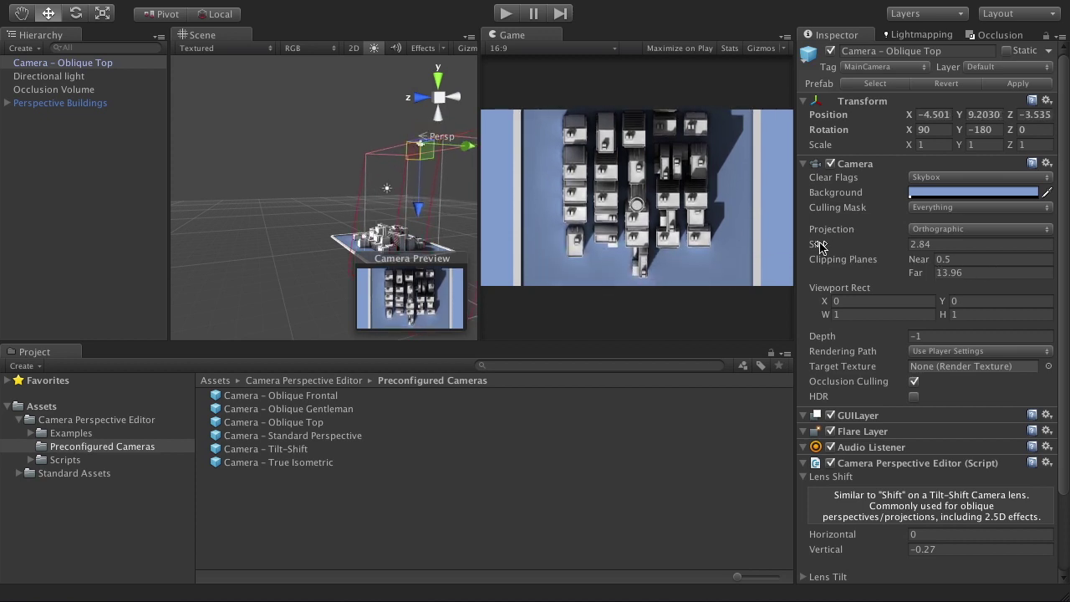
left_click_drag(820, 245, 833, 247)
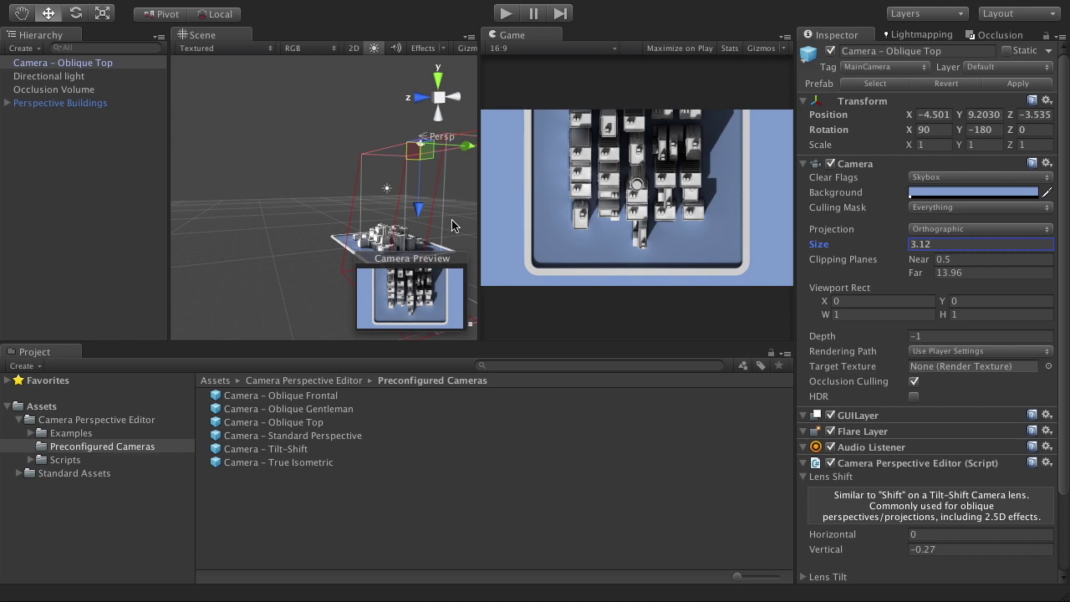
left_click(420, 207)
left_click_drag(420, 207, 415, 180)
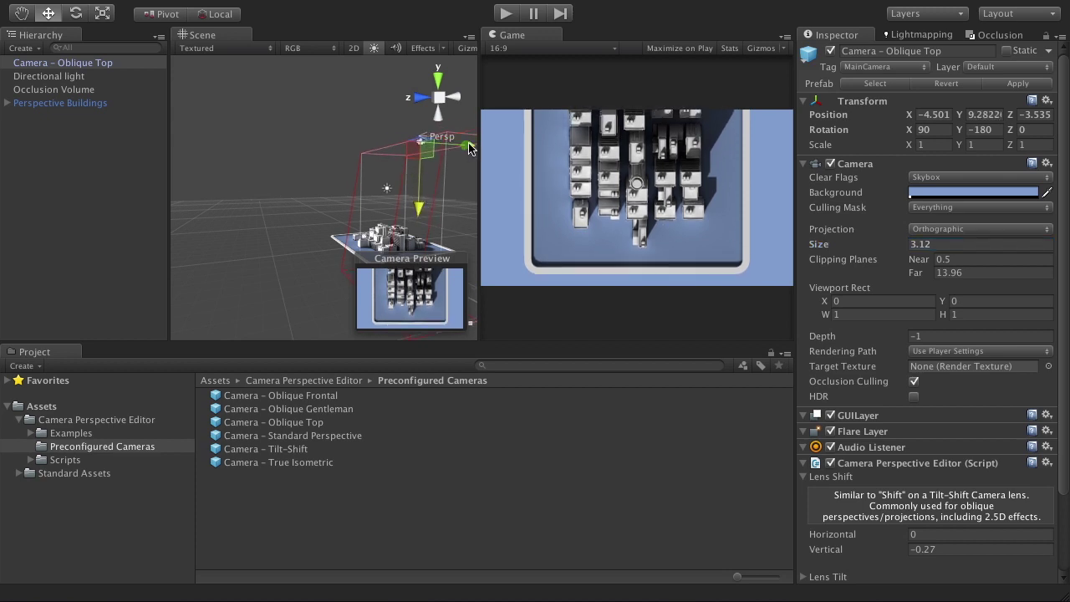
left_click_drag(469, 147, 479, 148)
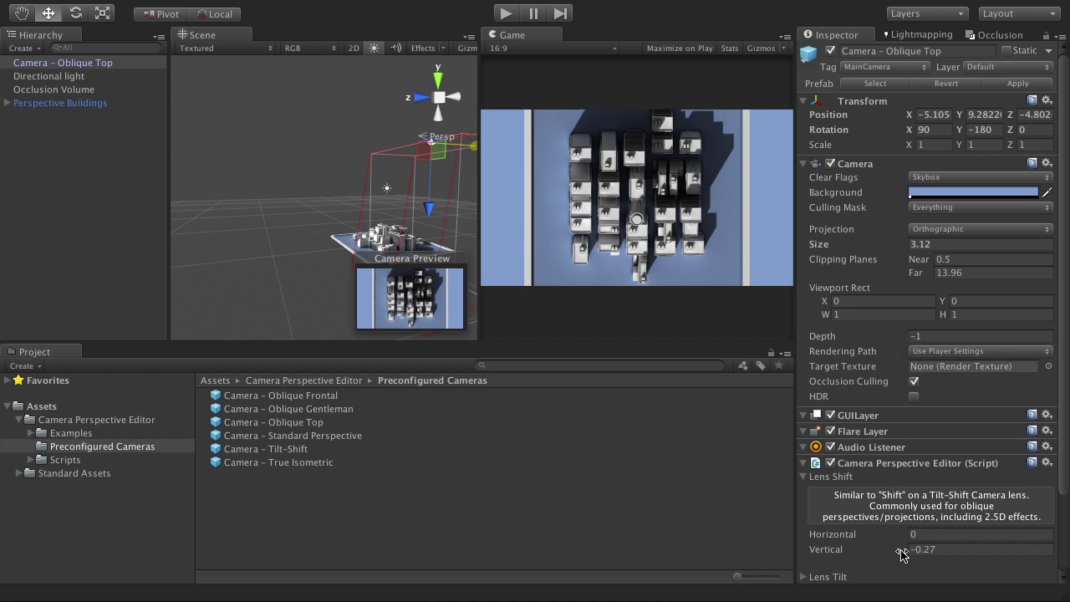
Set the vertical Lens Shift to 0.56 and reposition the camera to about X 1.79, Z 9.65 to reframe the city
left_click(856, 551)
left_click_drag(852, 551, 866, 551)
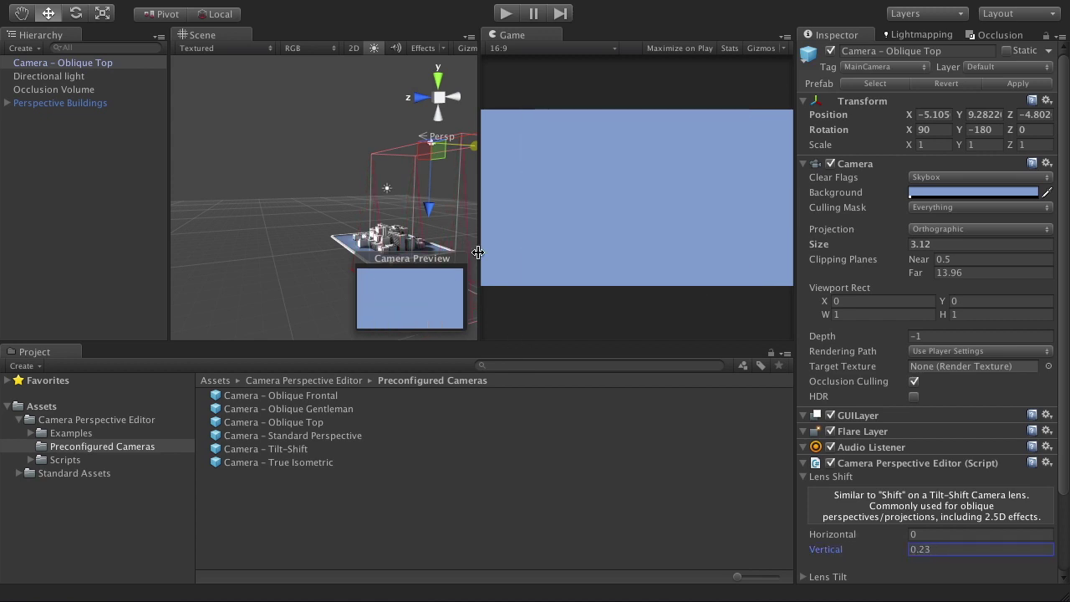
left_click_drag(473, 150, 402, 141)
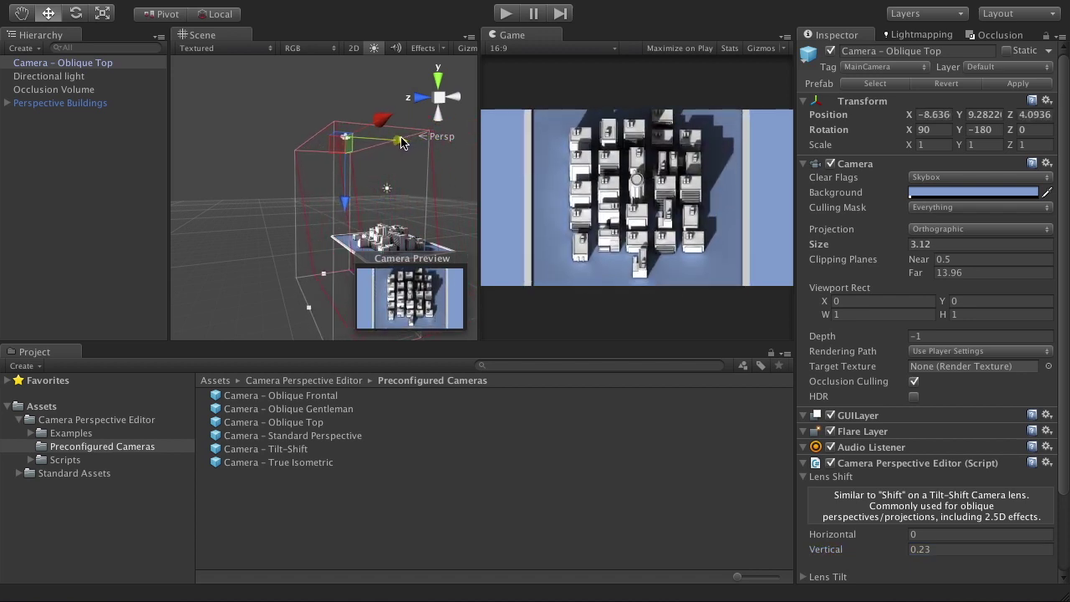
left_click_drag(856, 552, 849, 549)
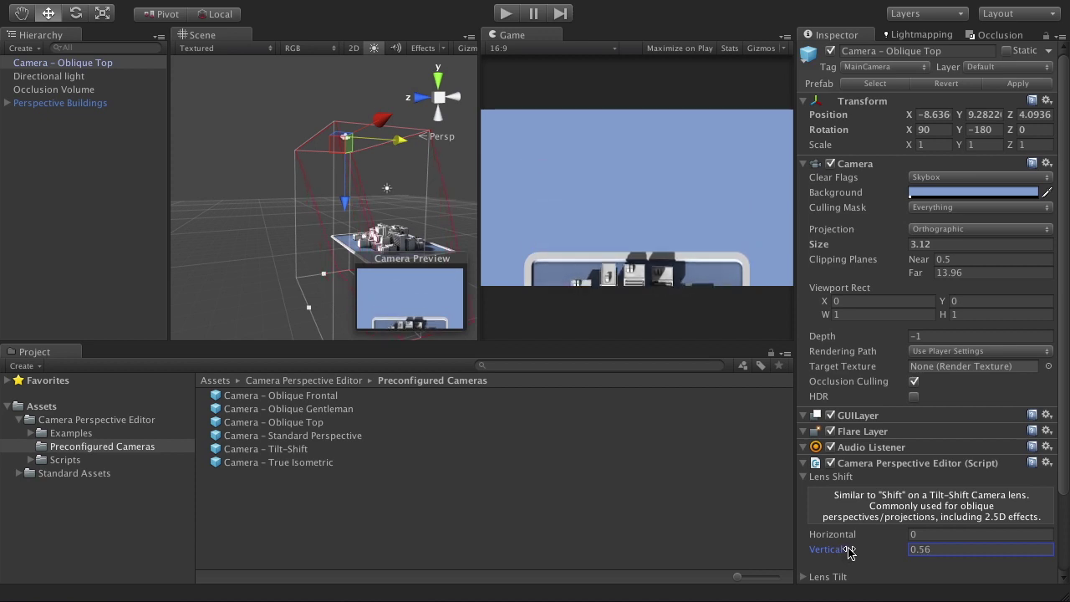
left_click_drag(408, 147, 341, 139)
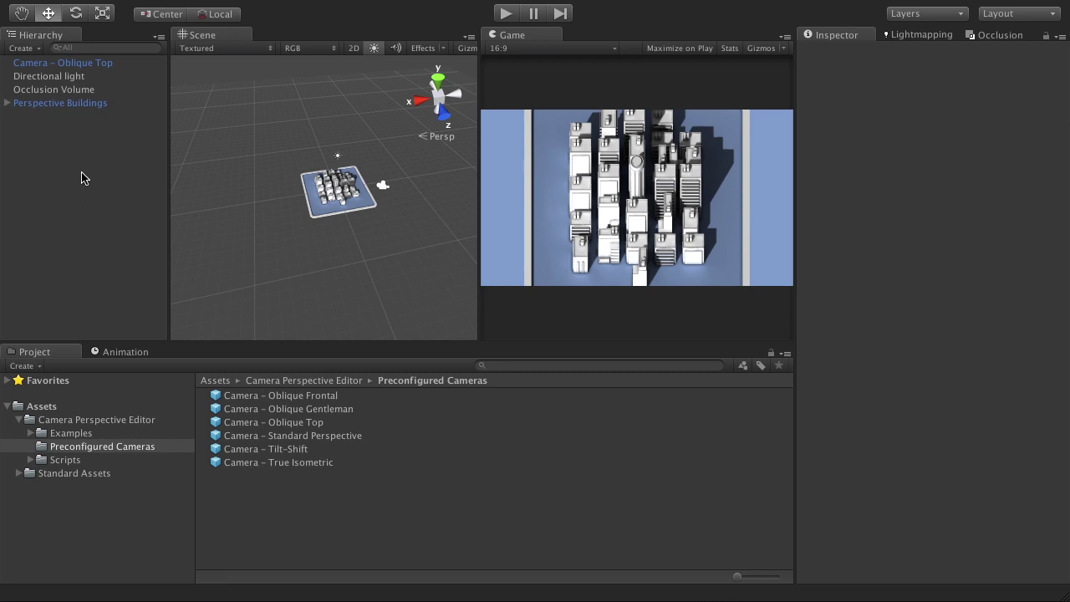
Rename the camera to Camera – Oblique 3 Quarter and save it as a prefab in Preconfigured Cameras
left_click(87, 64)
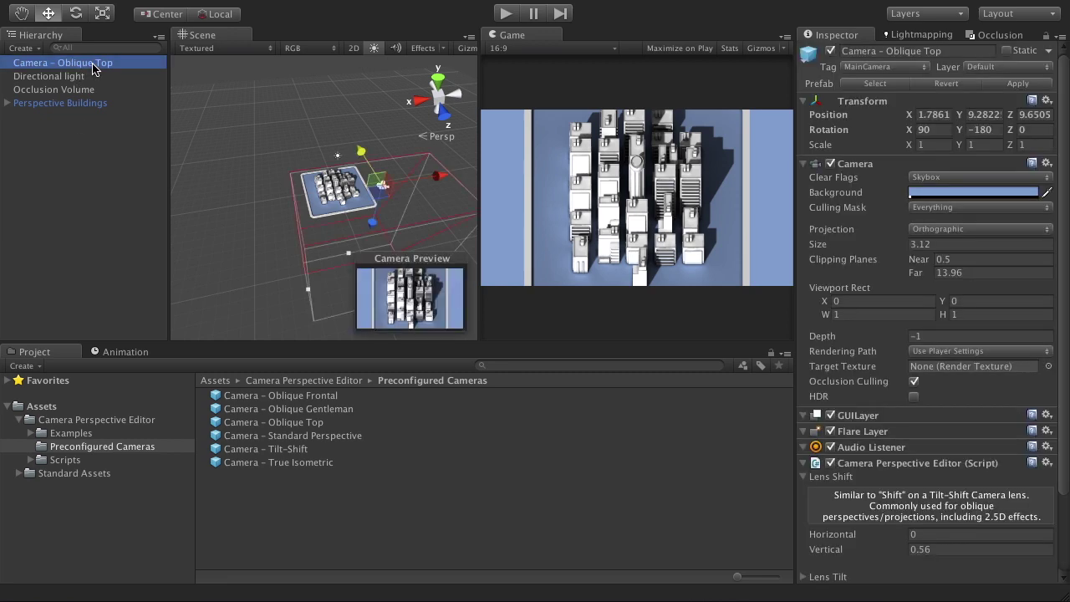
left_click(92, 64)
key("BackSpace")
key("BackSpace")
key("BackSpace")
key("BackSpace")
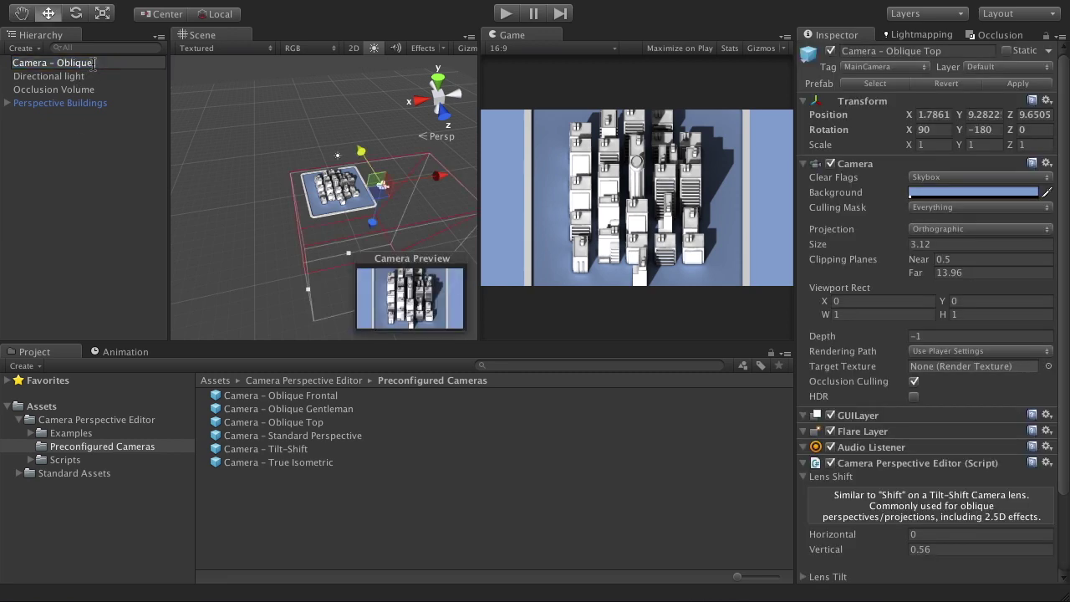
type("3 Quarter")
key("Return")
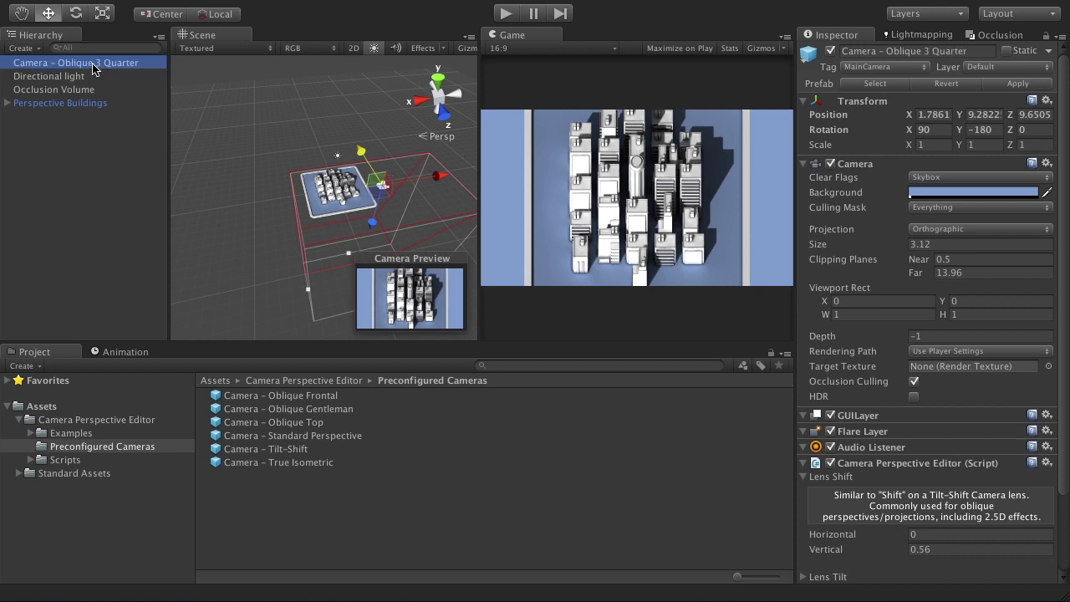
left_click_drag(92, 67, 270, 509)
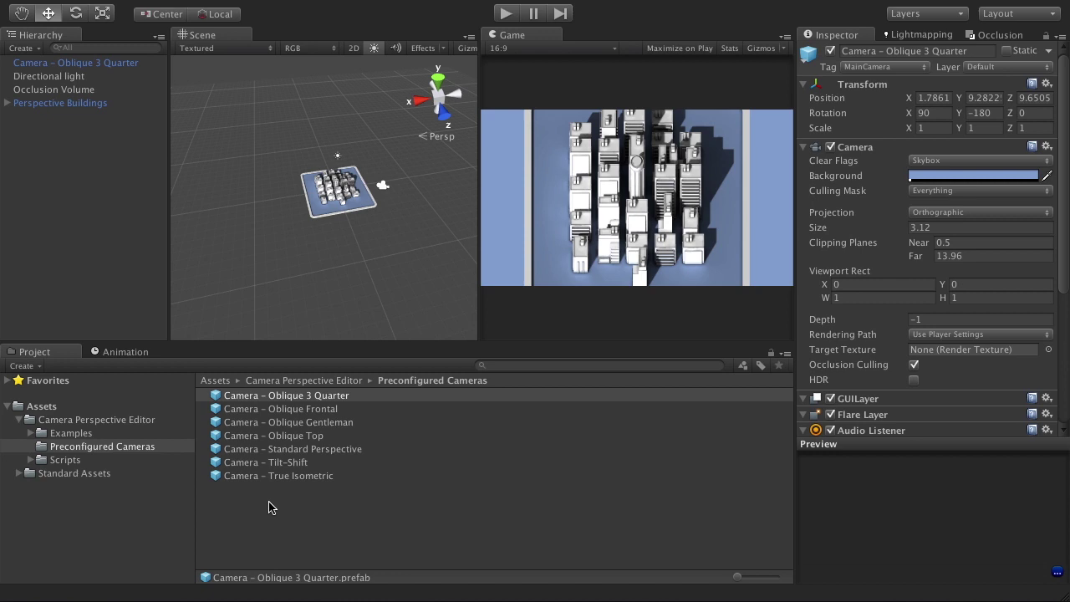
Rotate the Camera – Oblique 3 Quarter object to about -135 degrees about Y in global orientation
left_click(56, 66)
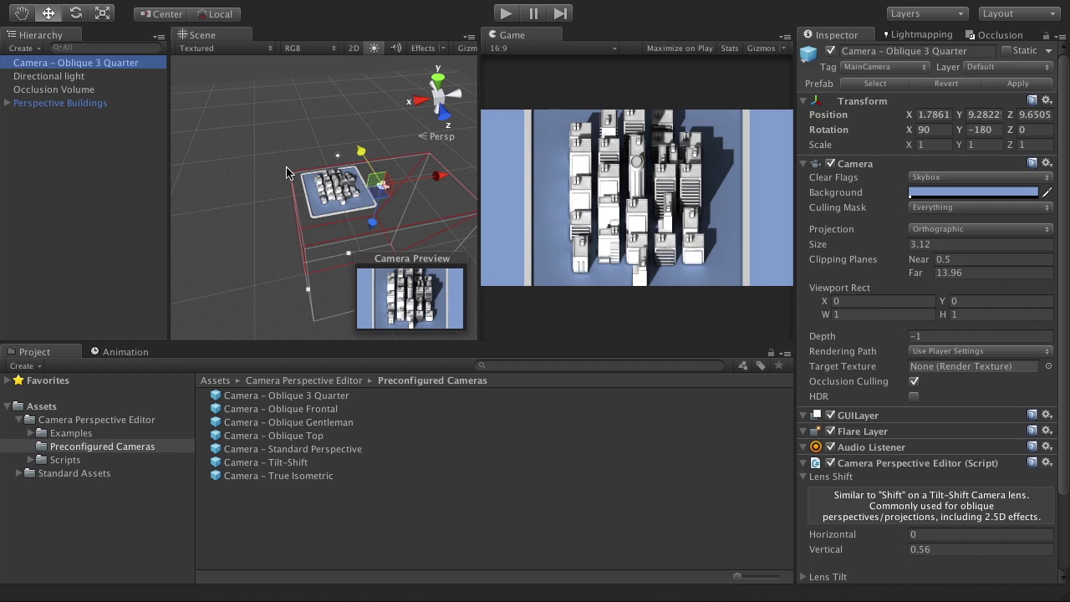
key("e")
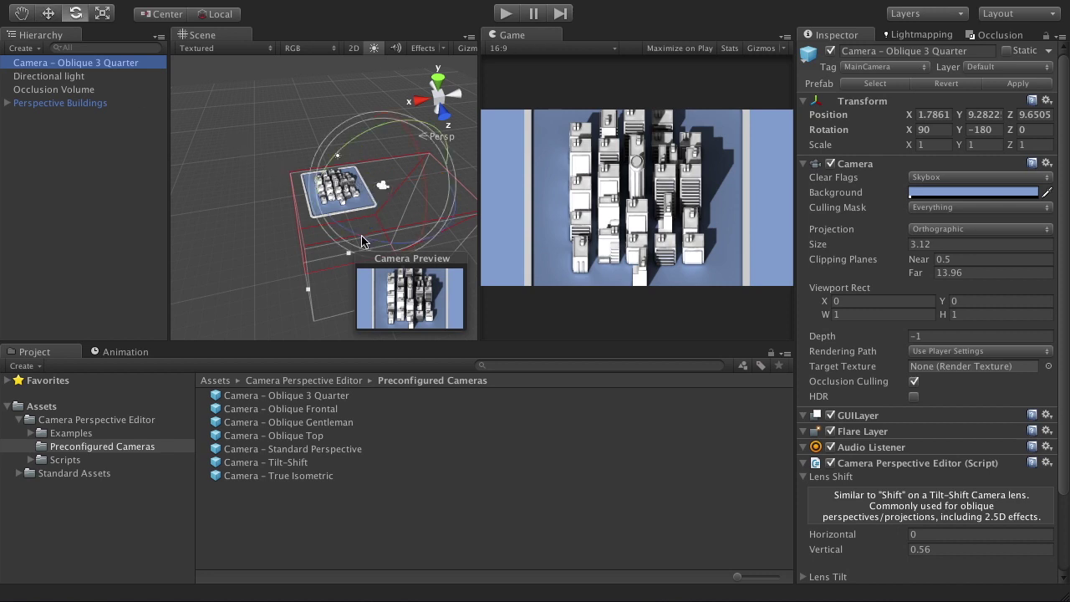
left_click(208, 11)
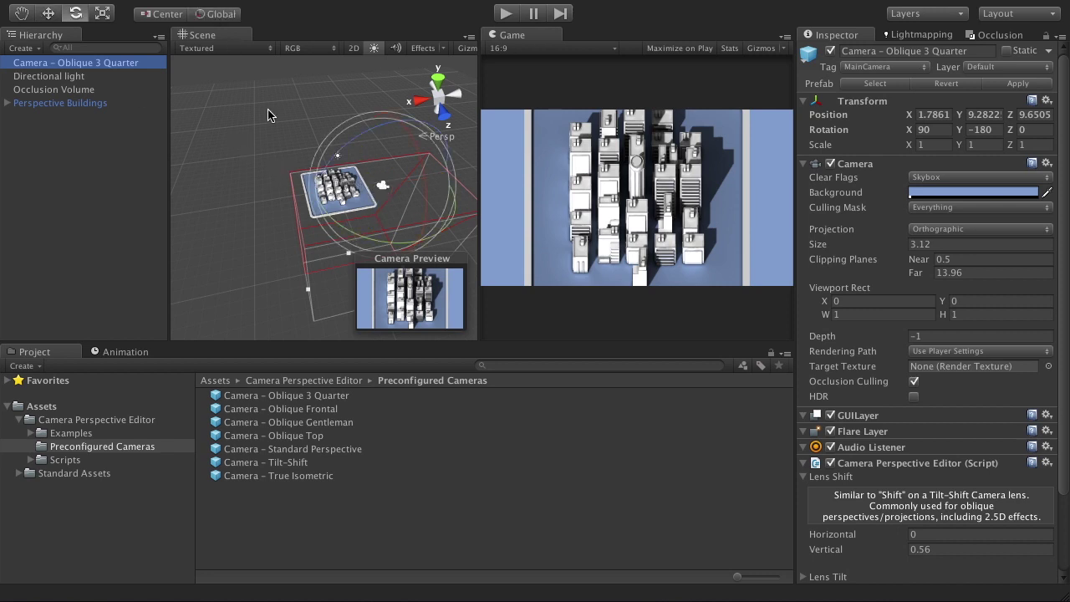
left_click_drag(387, 240, 266, 210)
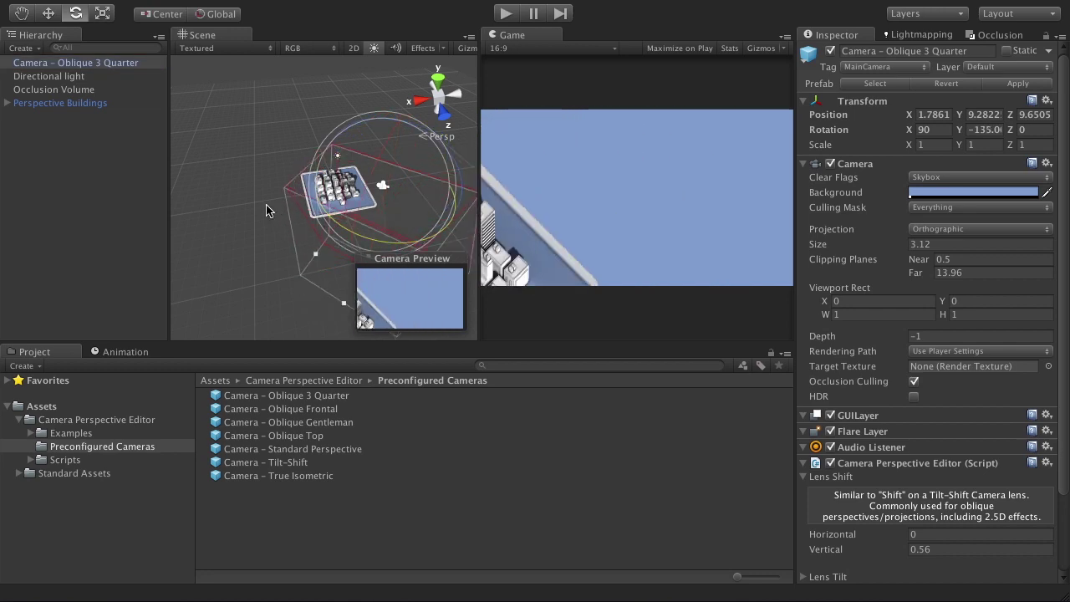
Move the camera along its local axes to about X 6.93, Z 6.69 so the city is centred in its view
key("w")
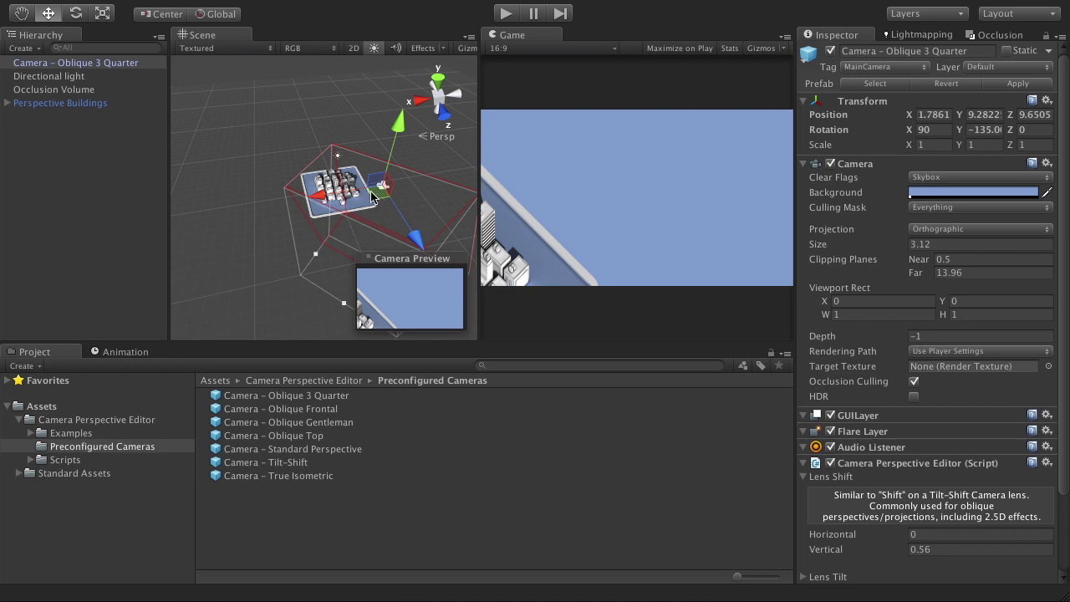
key("x")
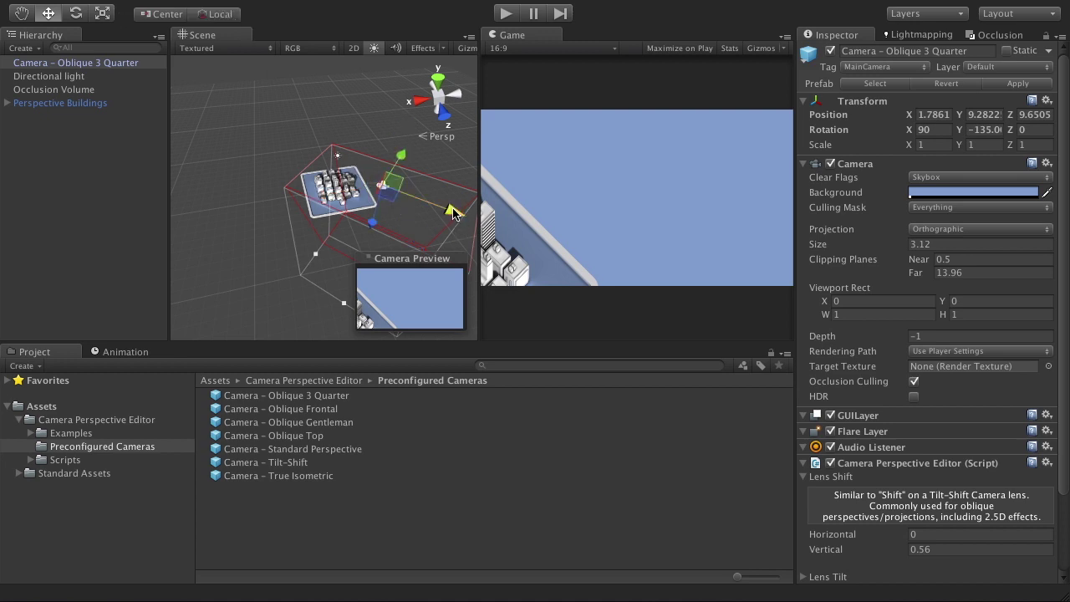
left_click_drag(401, 196, 350, 178)
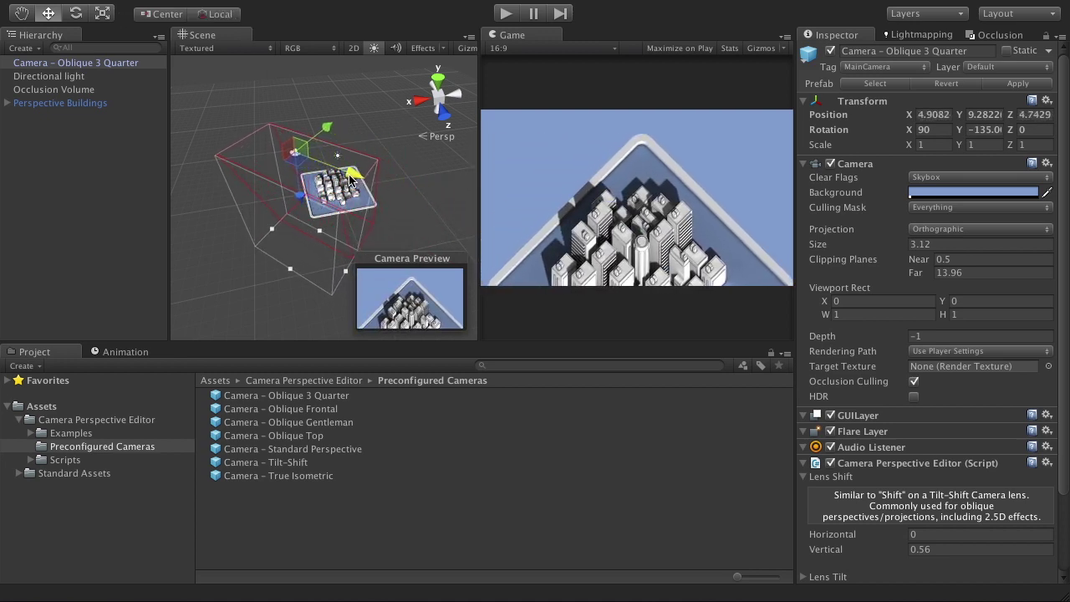
left_click_drag(326, 128, 301, 143)
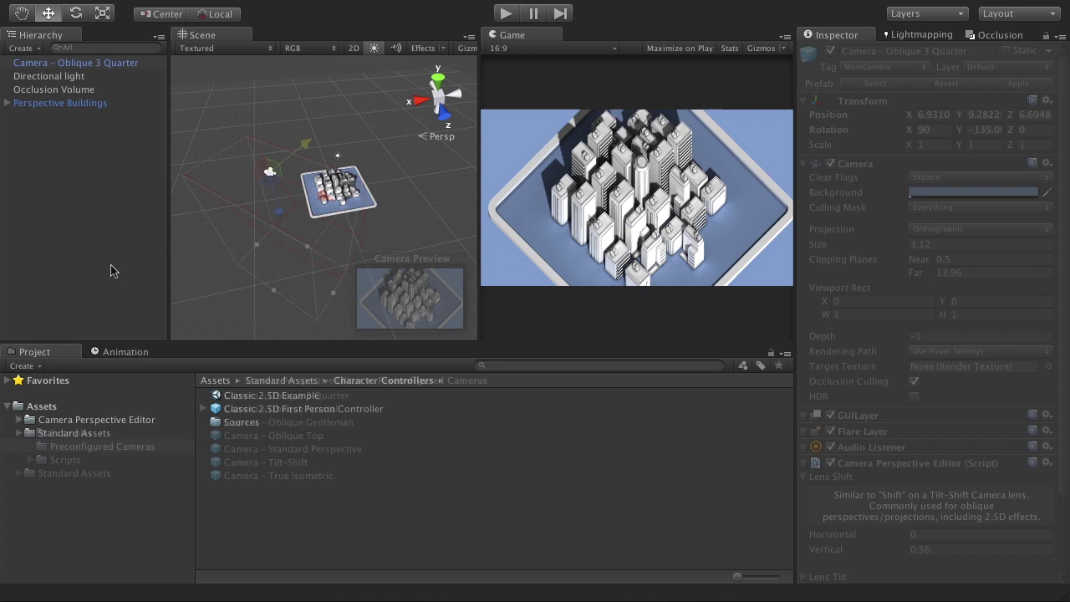
Open the Classic 2.5D Example scene from the Character Controllers folder in Standard Assets
left_click(114, 270)
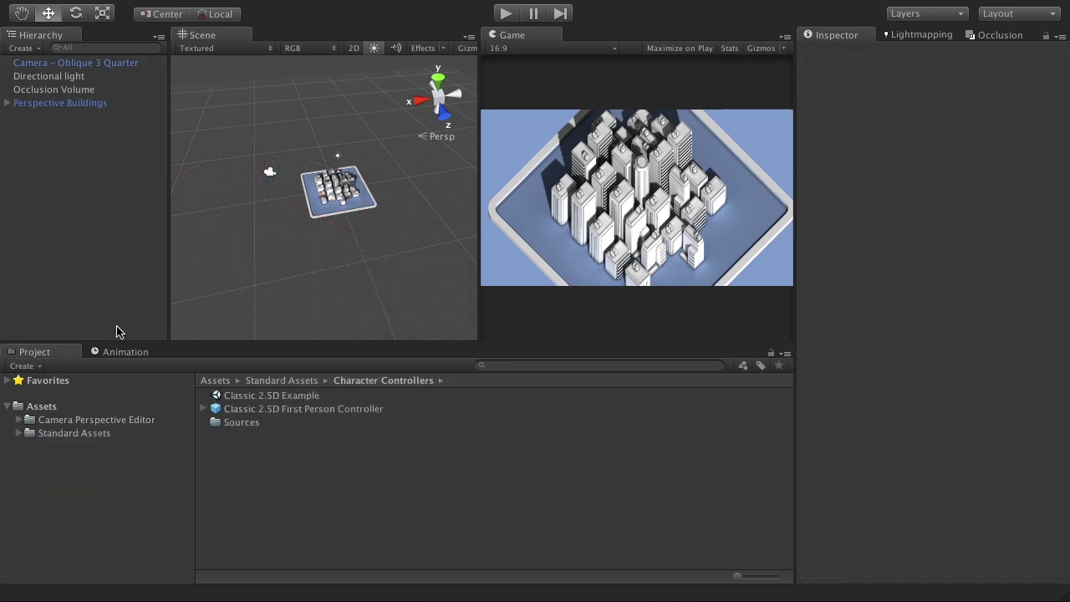
left_click(18, 433)
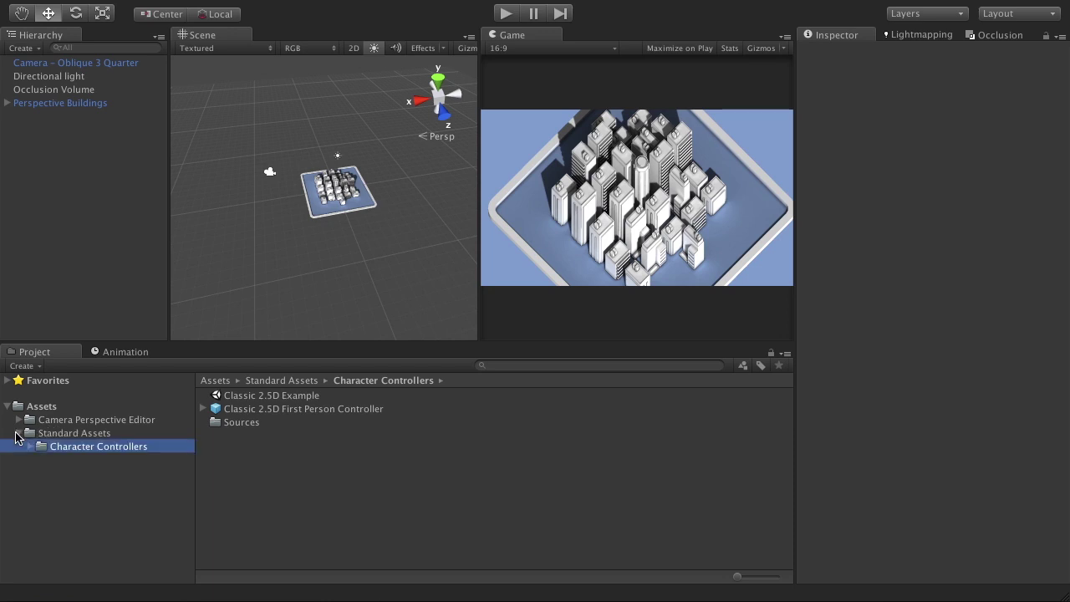
left_click(31, 446)
key("Return")
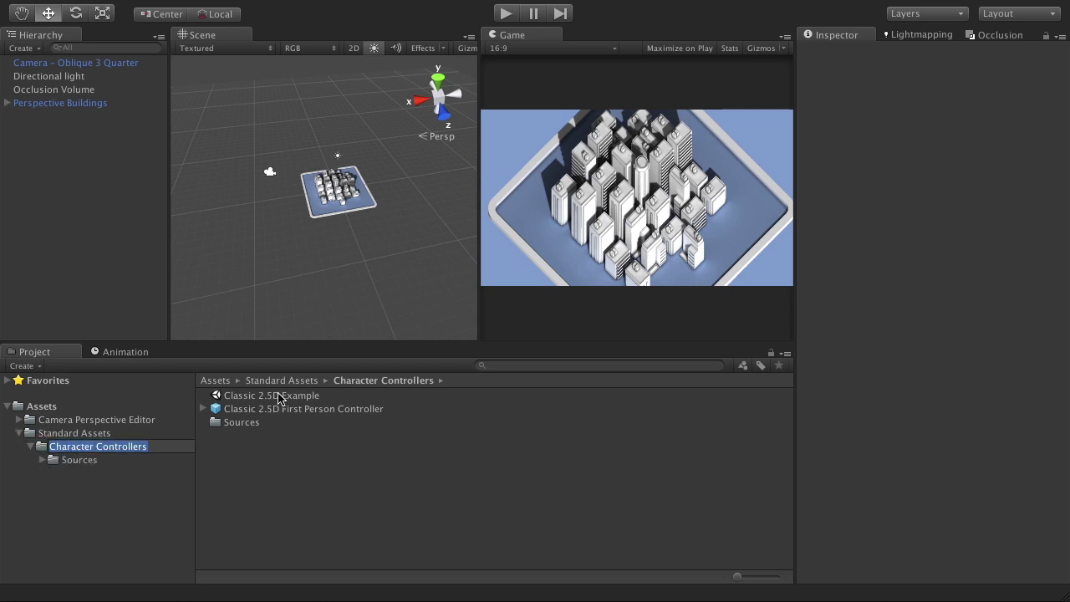
left_click(268, 398)
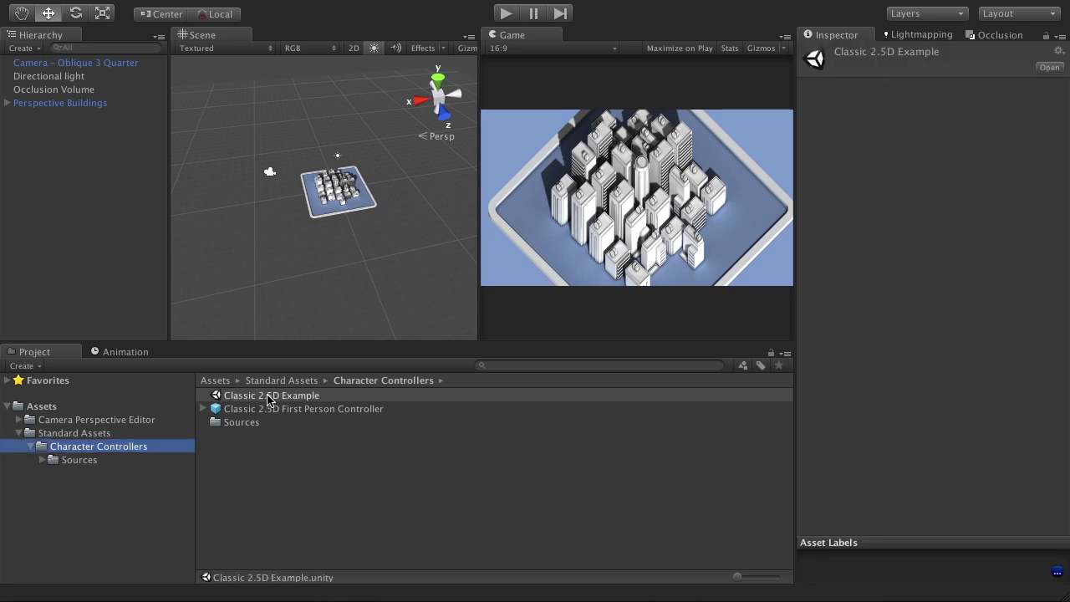
double_click(262, 398)
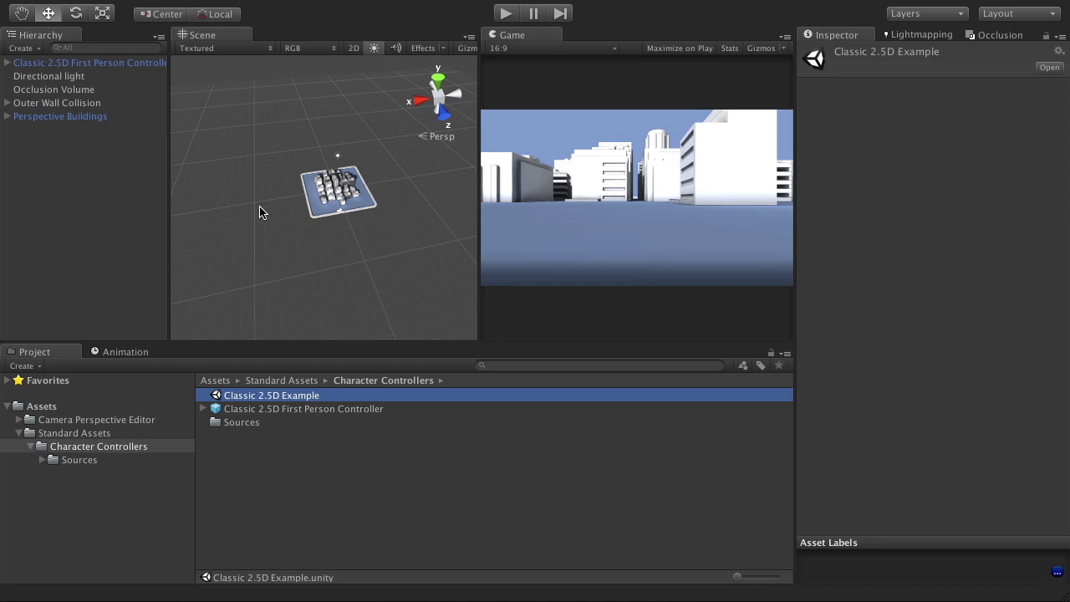
Frame the Classic 2.5D First Person Controller in the scene, expand its hierarchy and select its Main Camera child
left_click_drag(375, 210, 406, 231, "alt")
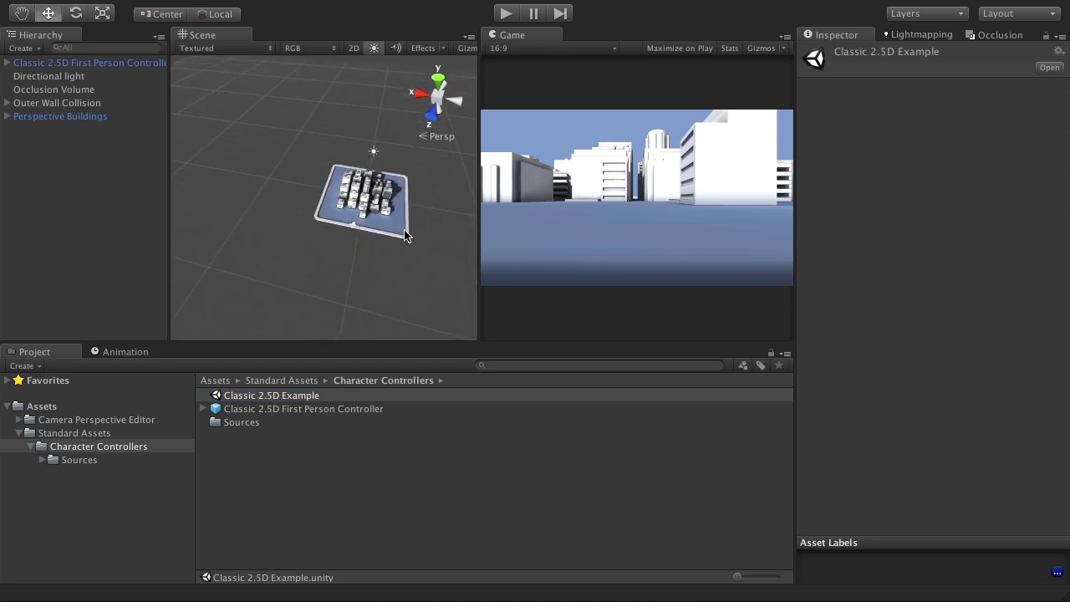
left_click(349, 225)
left_click(351, 227)
key("f")
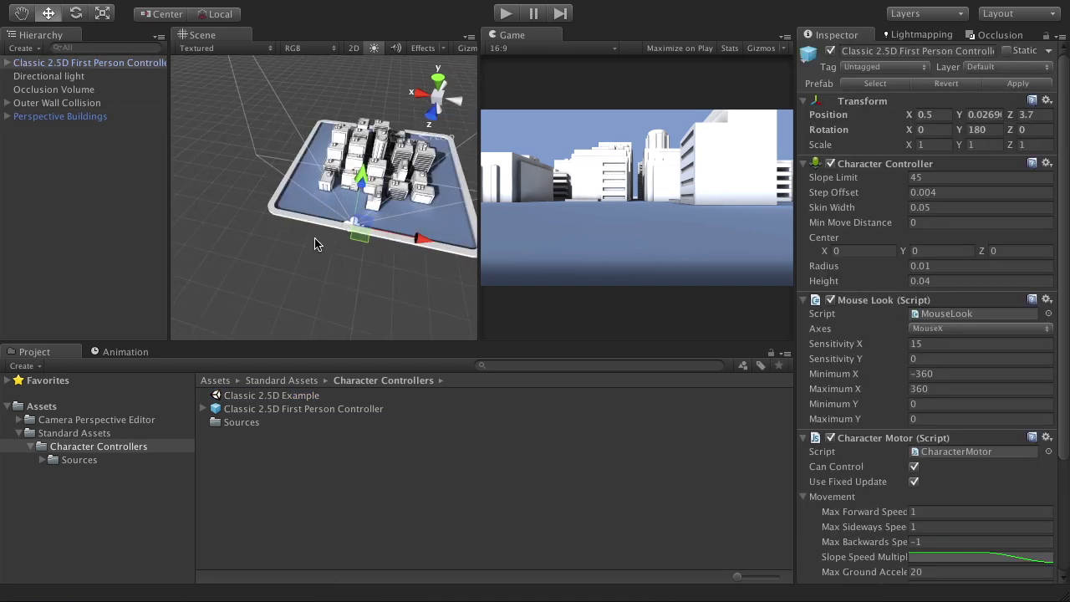
left_click_drag(367, 255, 126, 192, "alt")
left_click(8, 63)
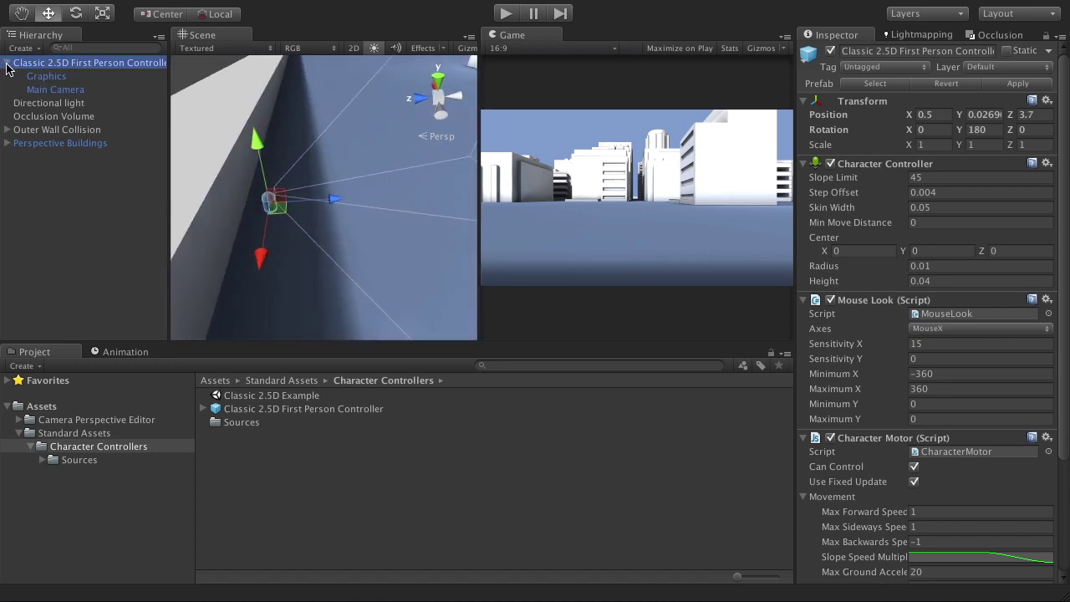
left_click(58, 91)
Try tilting the Main Camera about its local X axis with the Rotate tool, and undo the rotation
key("e")
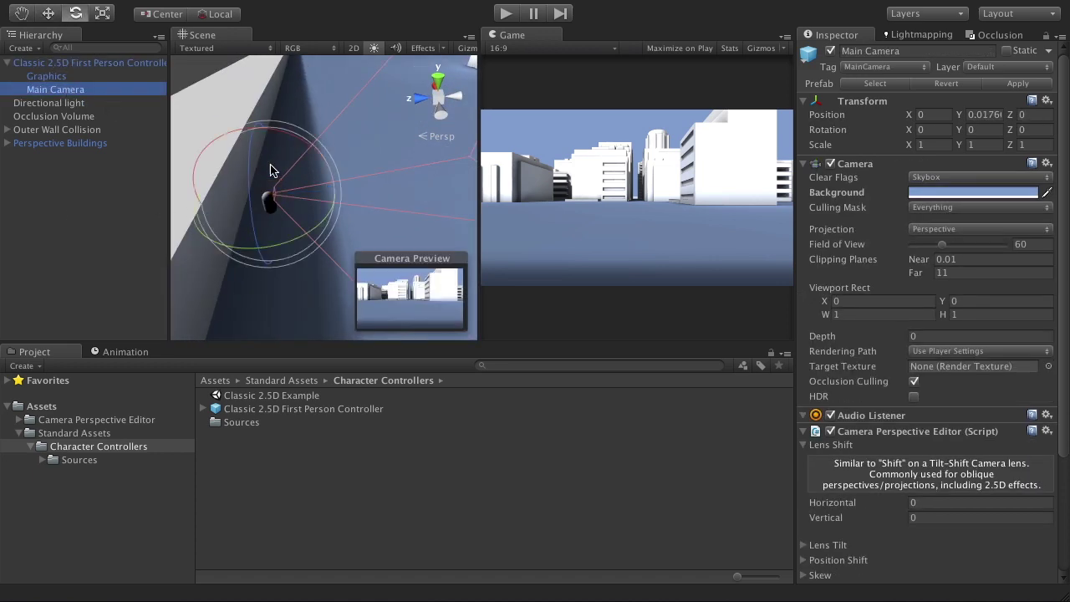
left_click_drag(287, 134, 258, 135)
key("super+z")
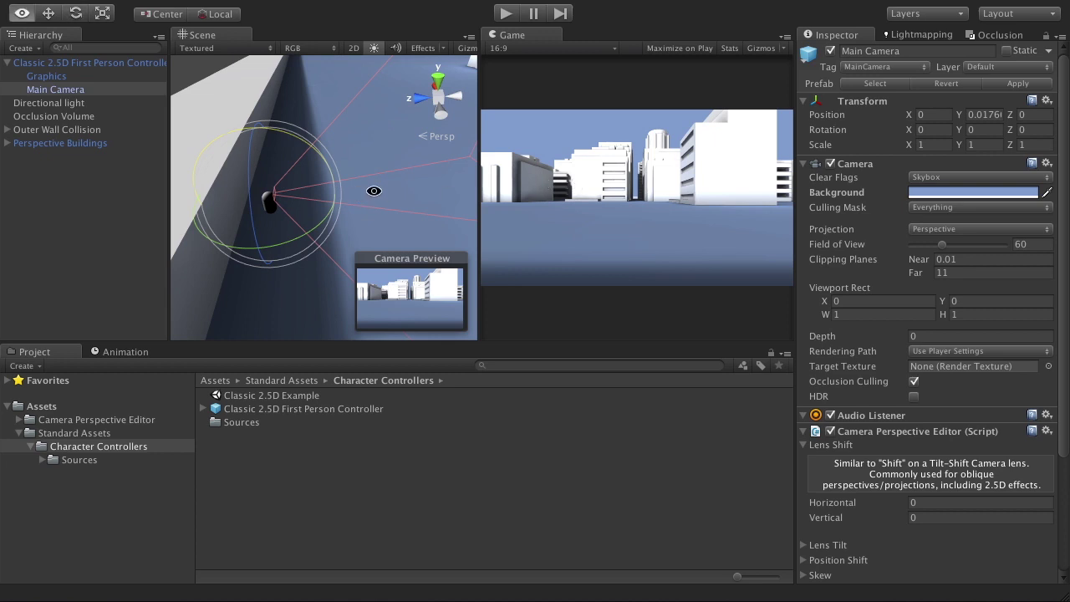
Play-test the scene by moving the first-person controller and looking up and down at the buildings, and stop play mode
mouse_move(370, 189)
left_mouse_down("alt")
mouse_move(136, 191)
mouse_move(380, 203)
left_mouse_up("alt")
left_click_drag(280, 219, 322, 239, "alt")
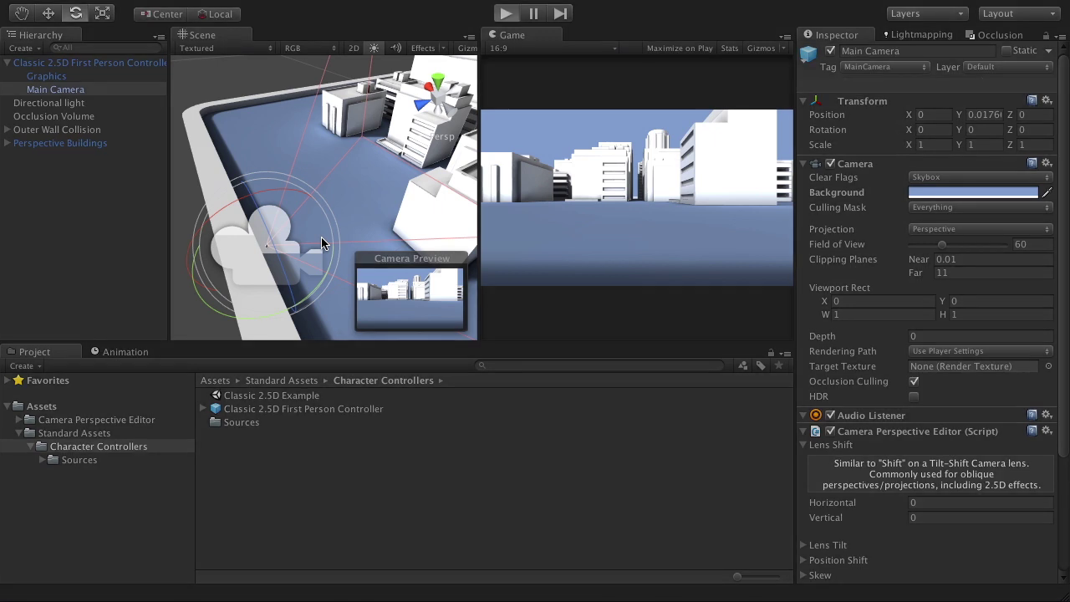
key("ctrl+p")
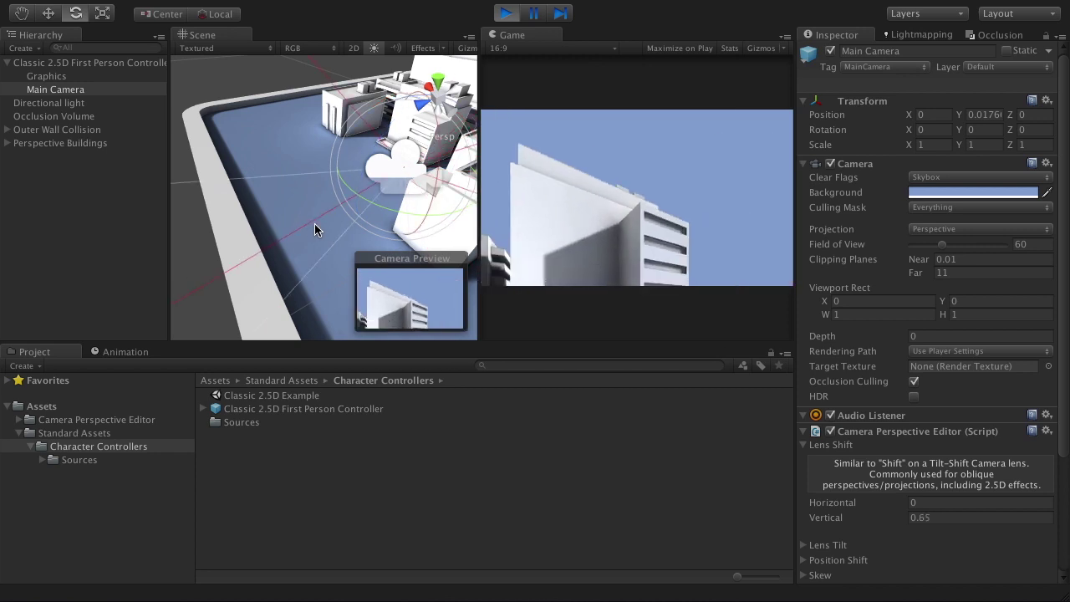
key("ctrl+p")
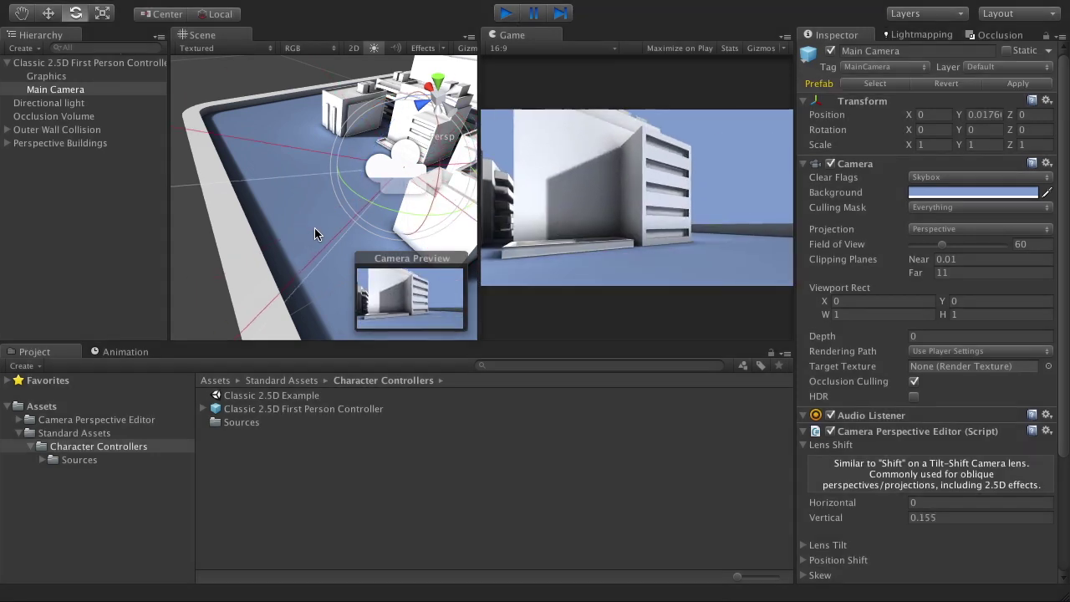
Locate the source prefab of the Classic 2.5D First Person Controller in the project and expand its child objects
left_click(106, 66)
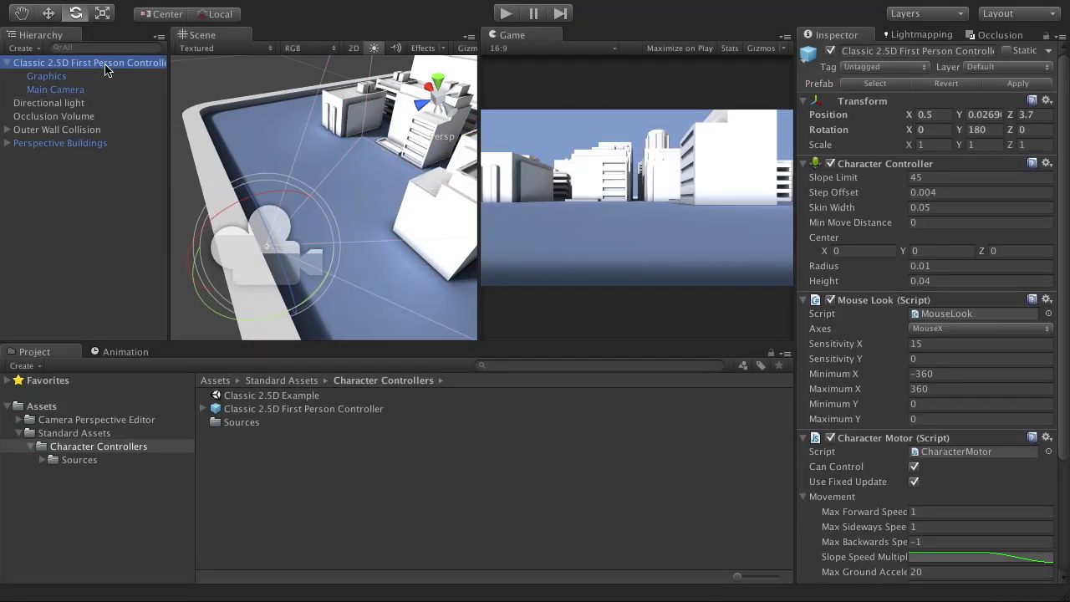
left_click(881, 84)
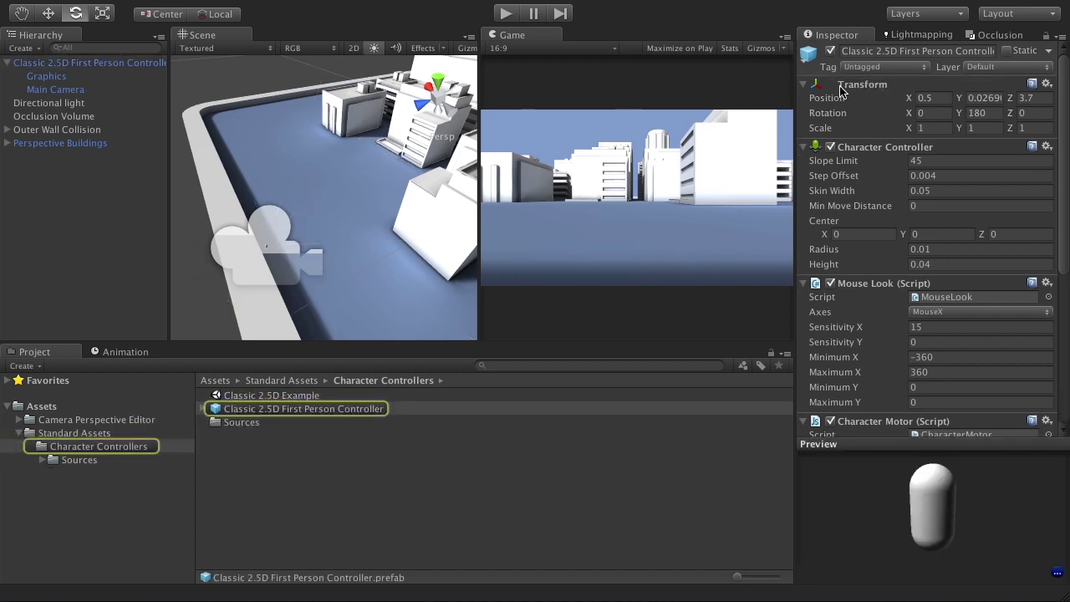
left_click(204, 409)
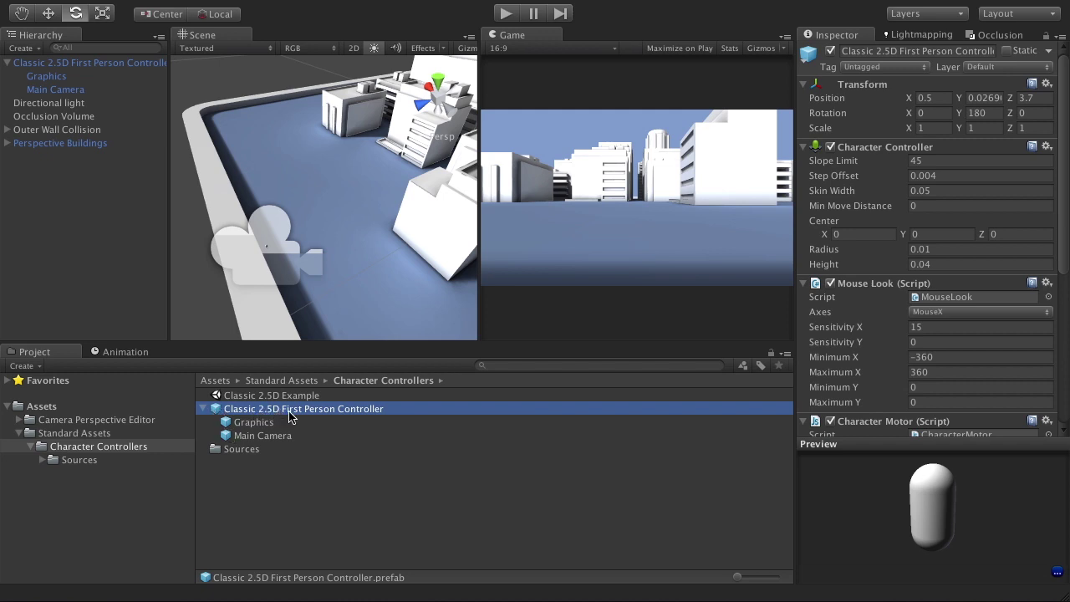
Examine the CharacterMotor, FPSInputController and MouseLook scripts in the Scripts folder under Character Controllers' Sources
left_click(218, 451)
double_click(217, 451)
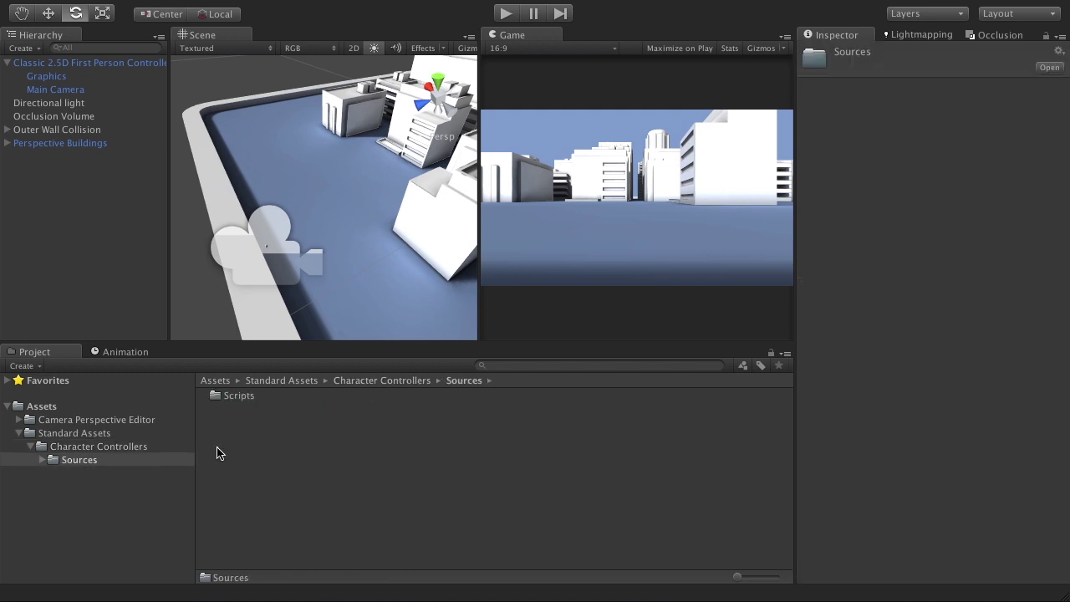
double_click(242, 398)
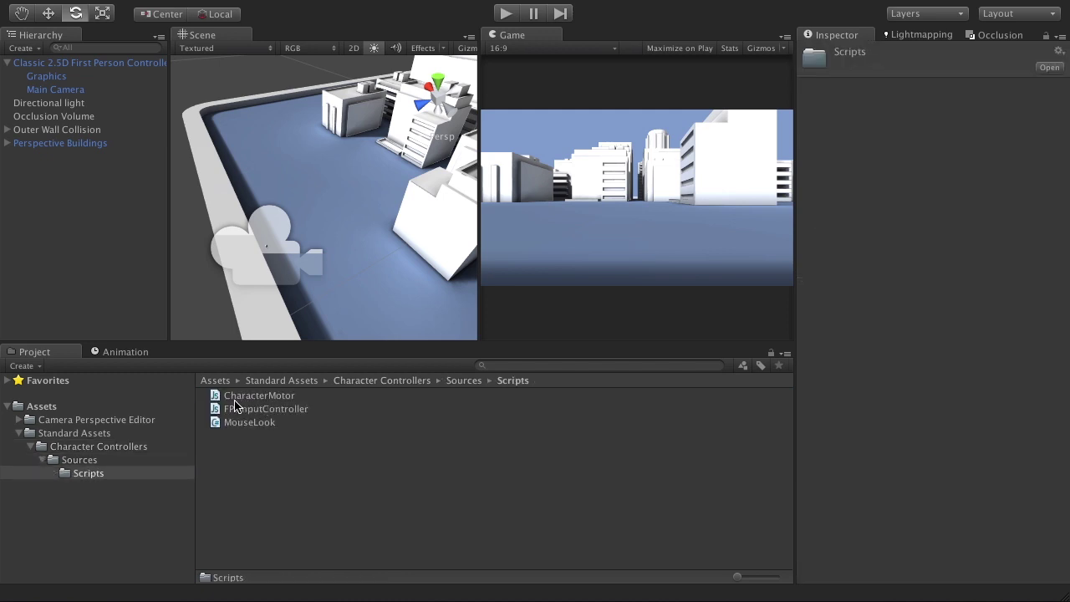
left_click(255, 397)
left_click(250, 410)
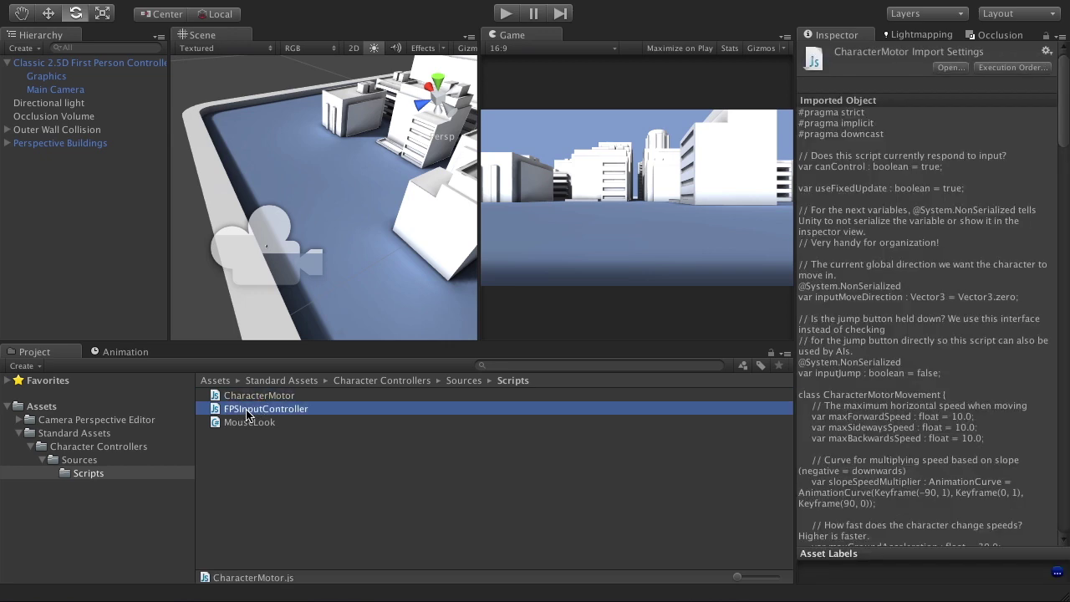
left_click(243, 424)
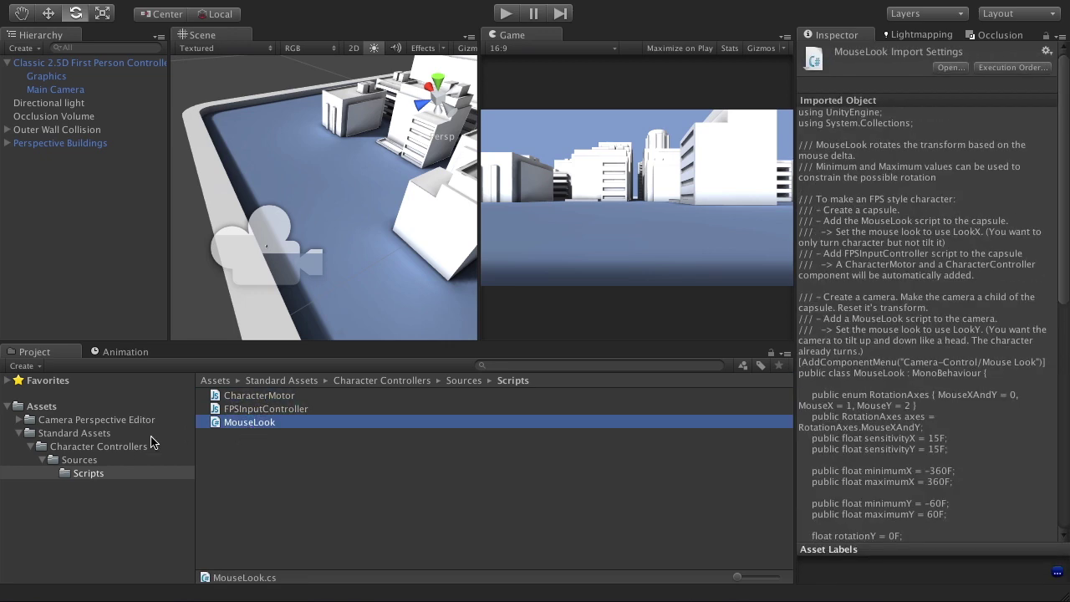
Inspect the components of the Classic 2.5D First Person Controller prefab and its Main Camera, including the Camera Perspective Editor script
left_click(84, 447)
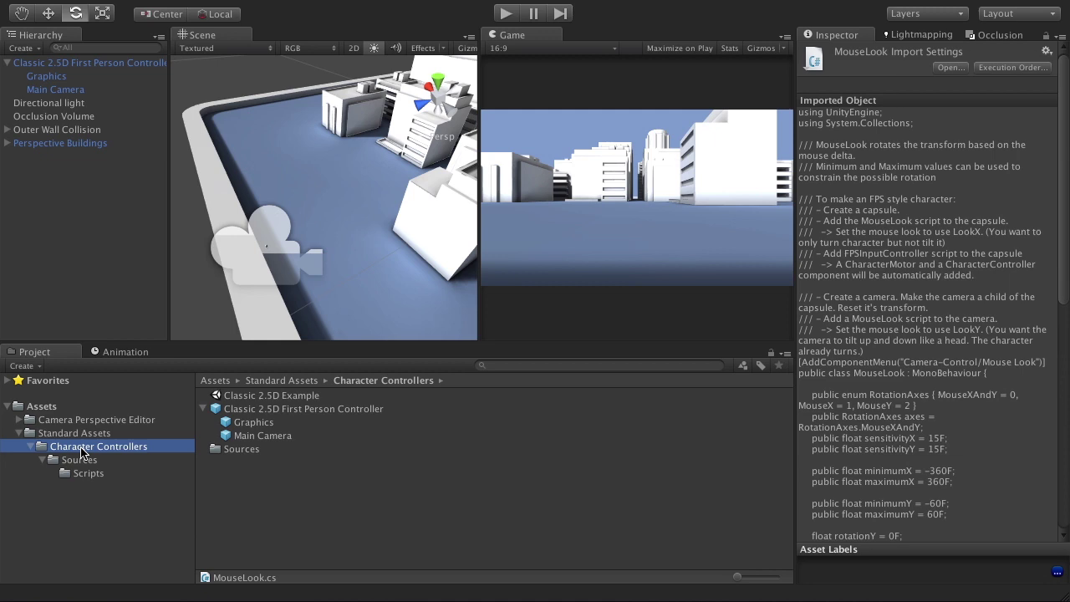
left_click(245, 410)
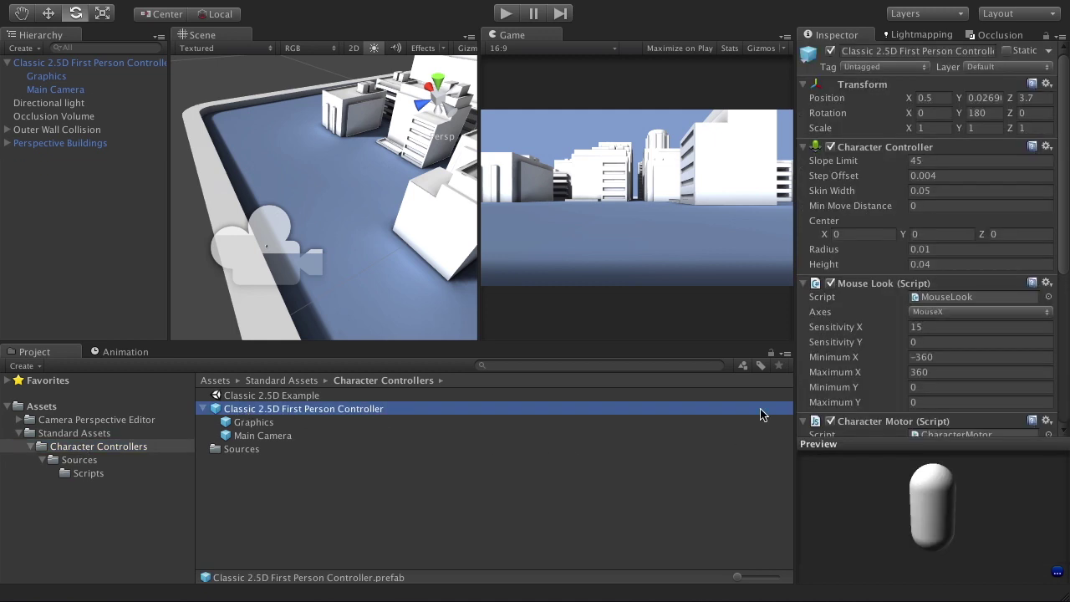
scroll(905, 320, "down", 3)
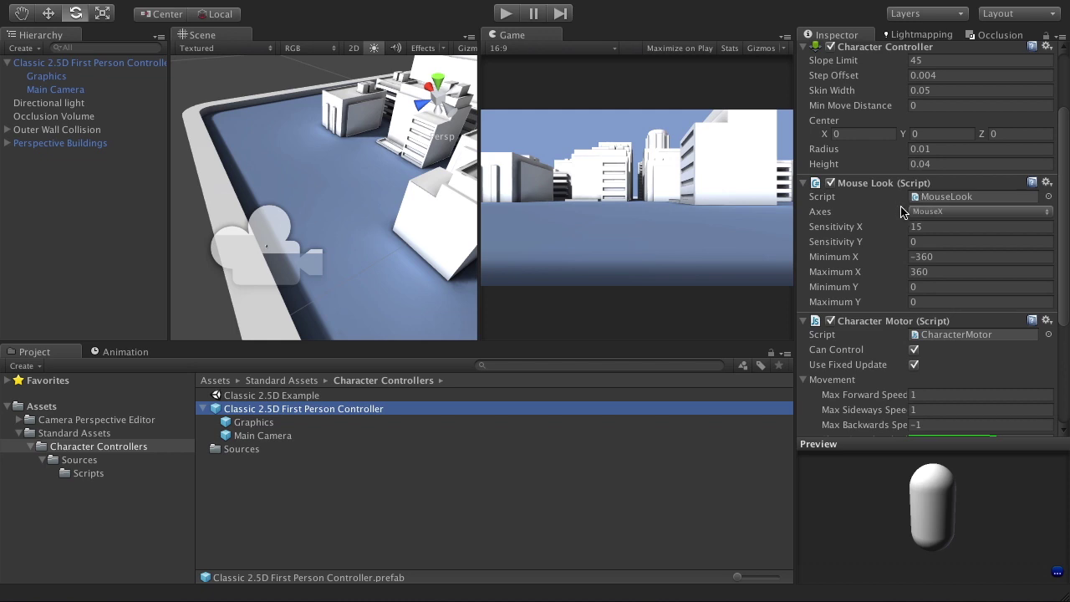
left_click(261, 435)
scroll(867, 319, "down", 6)
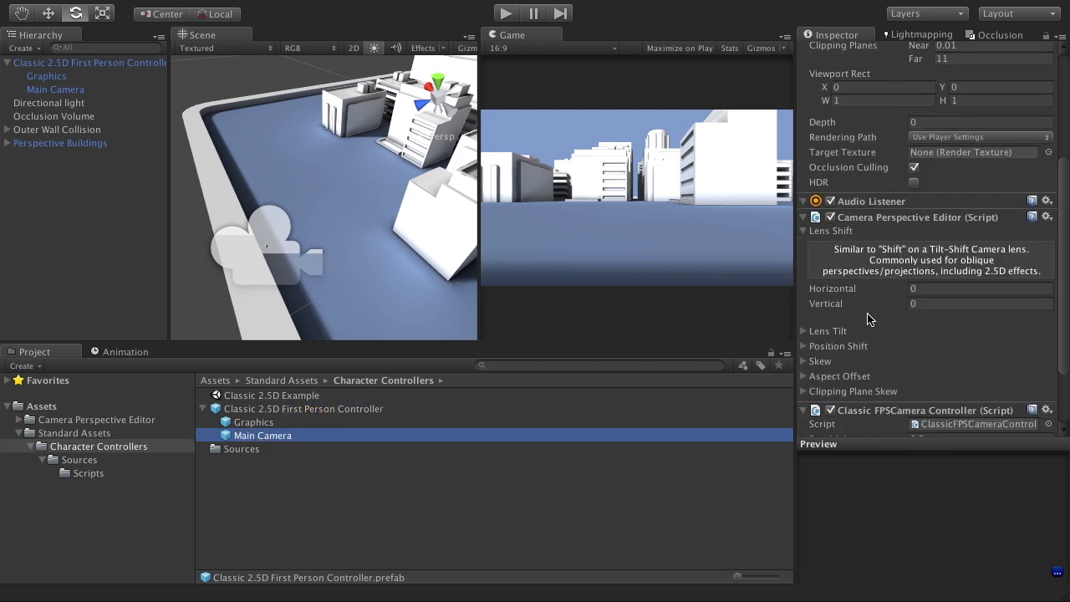